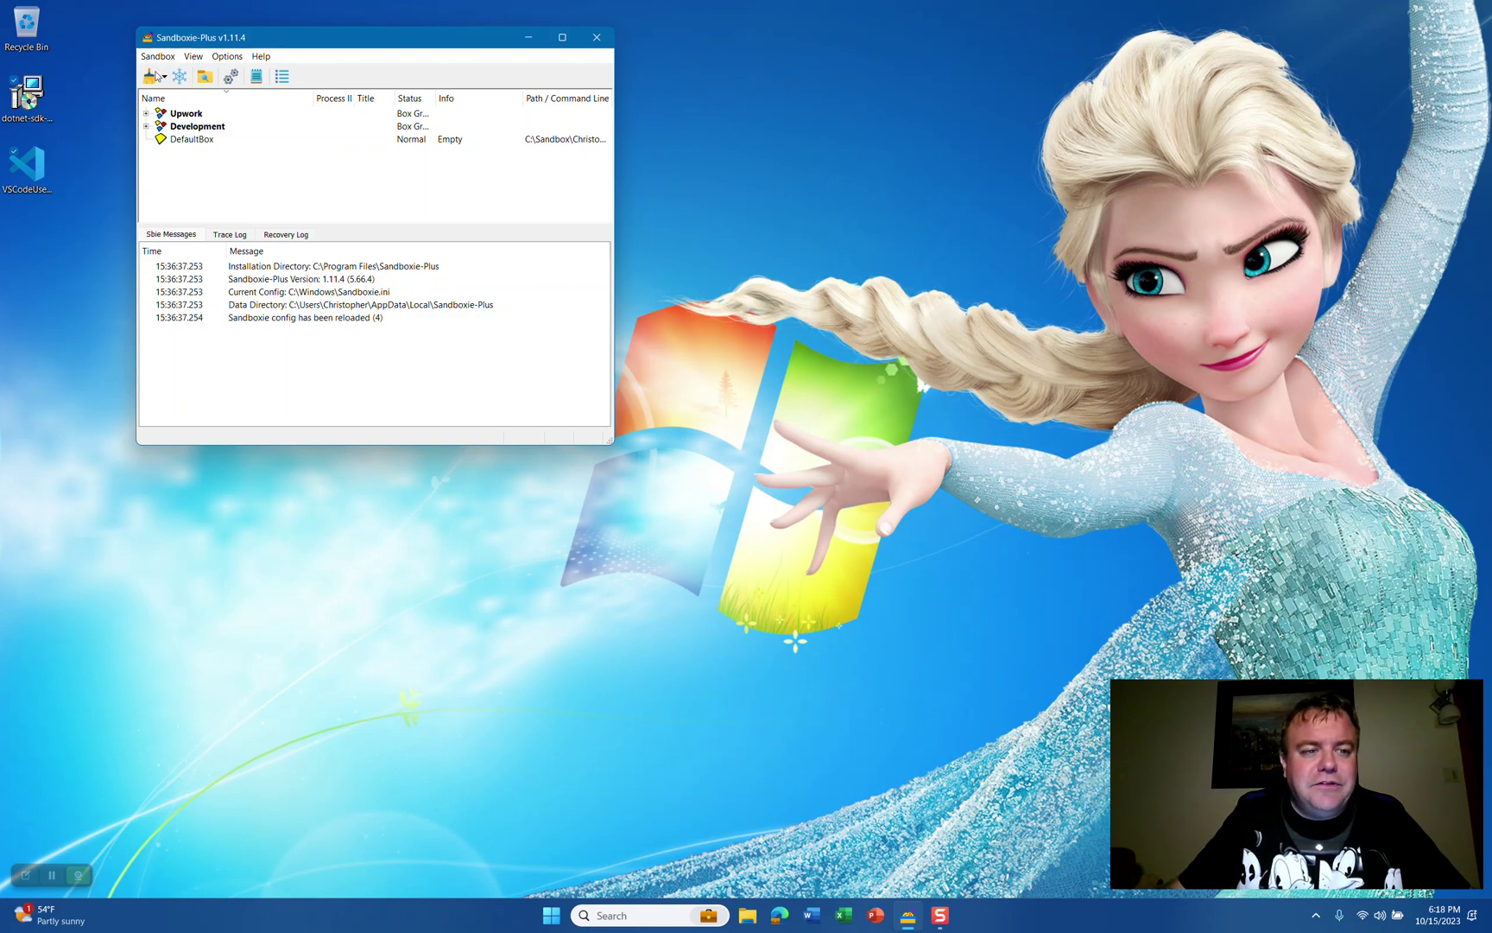
Select the .NET SDK installer on the desktop and reposition the Sandboxie-Plus window
click(20, 129)
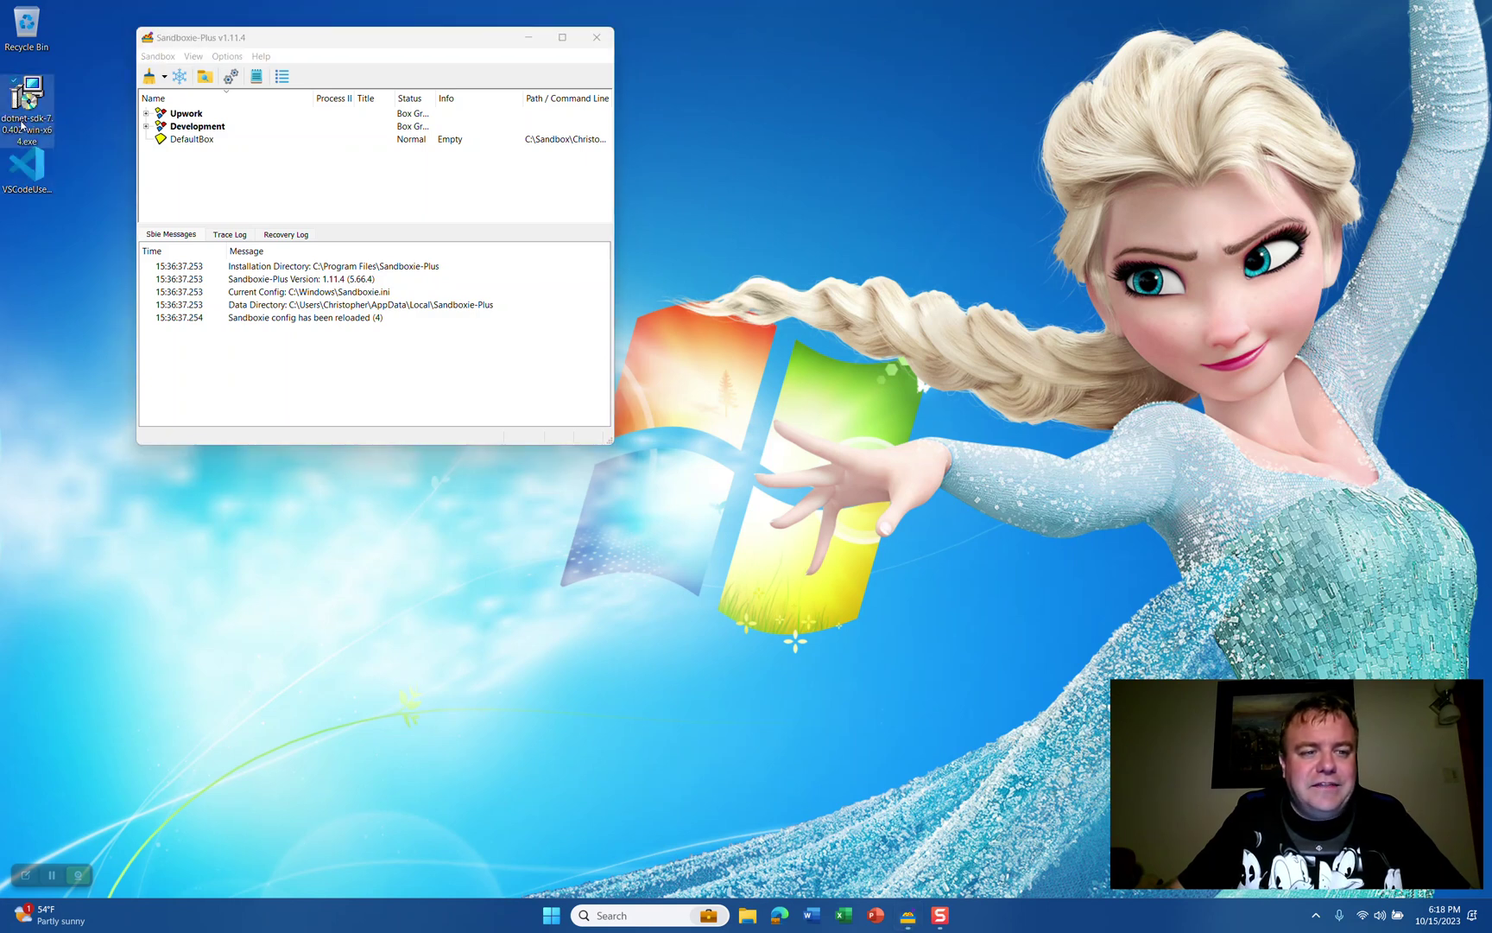
click(221, 178)
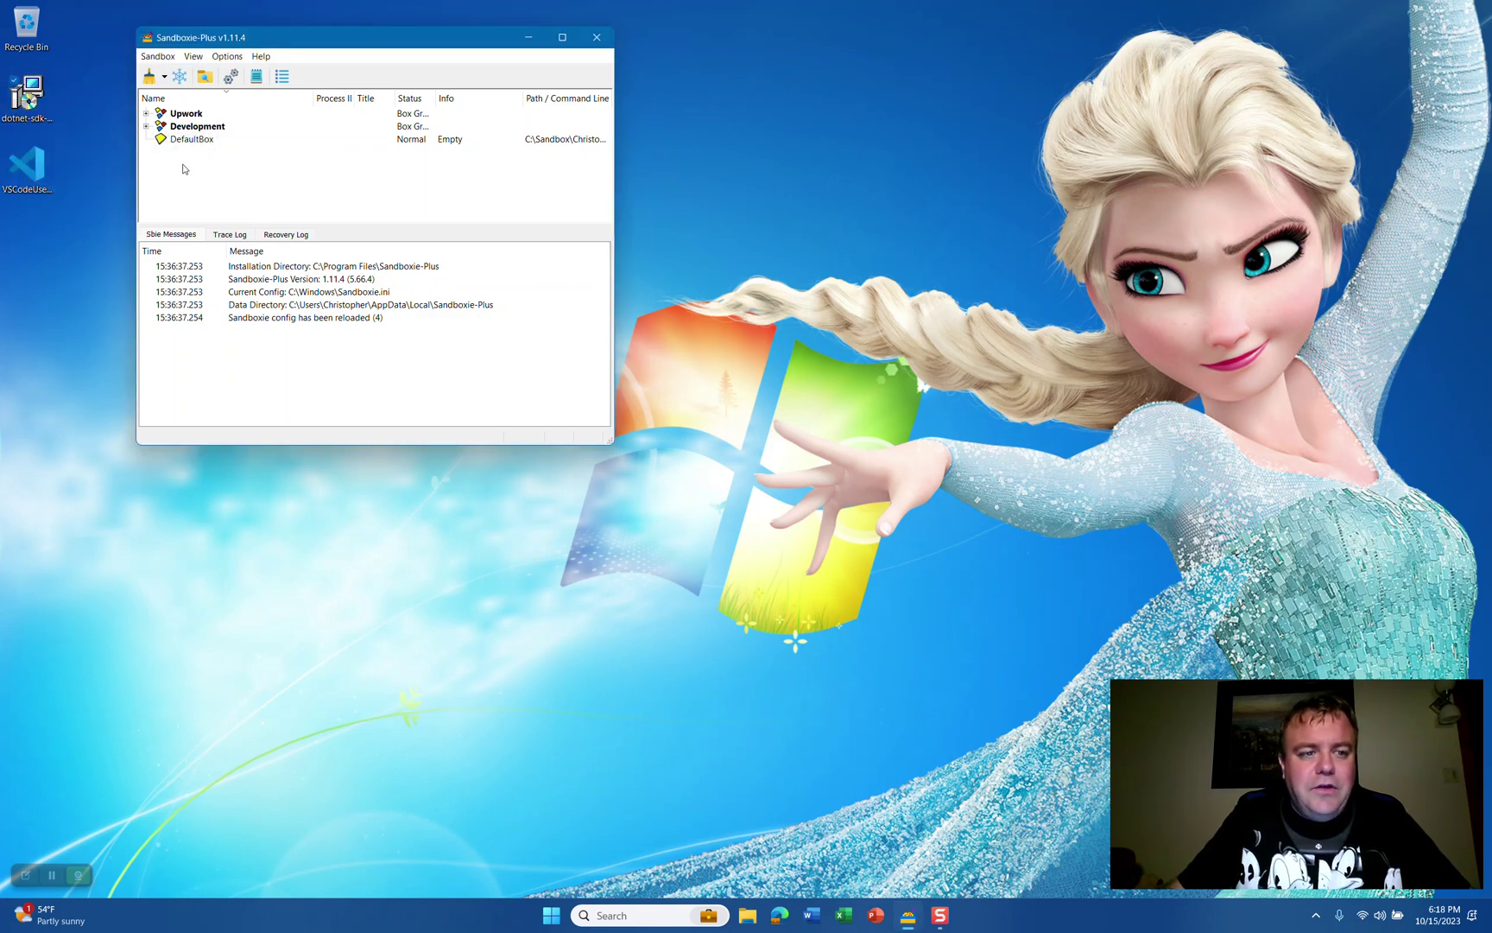
drag(217, 38, 203, 52)
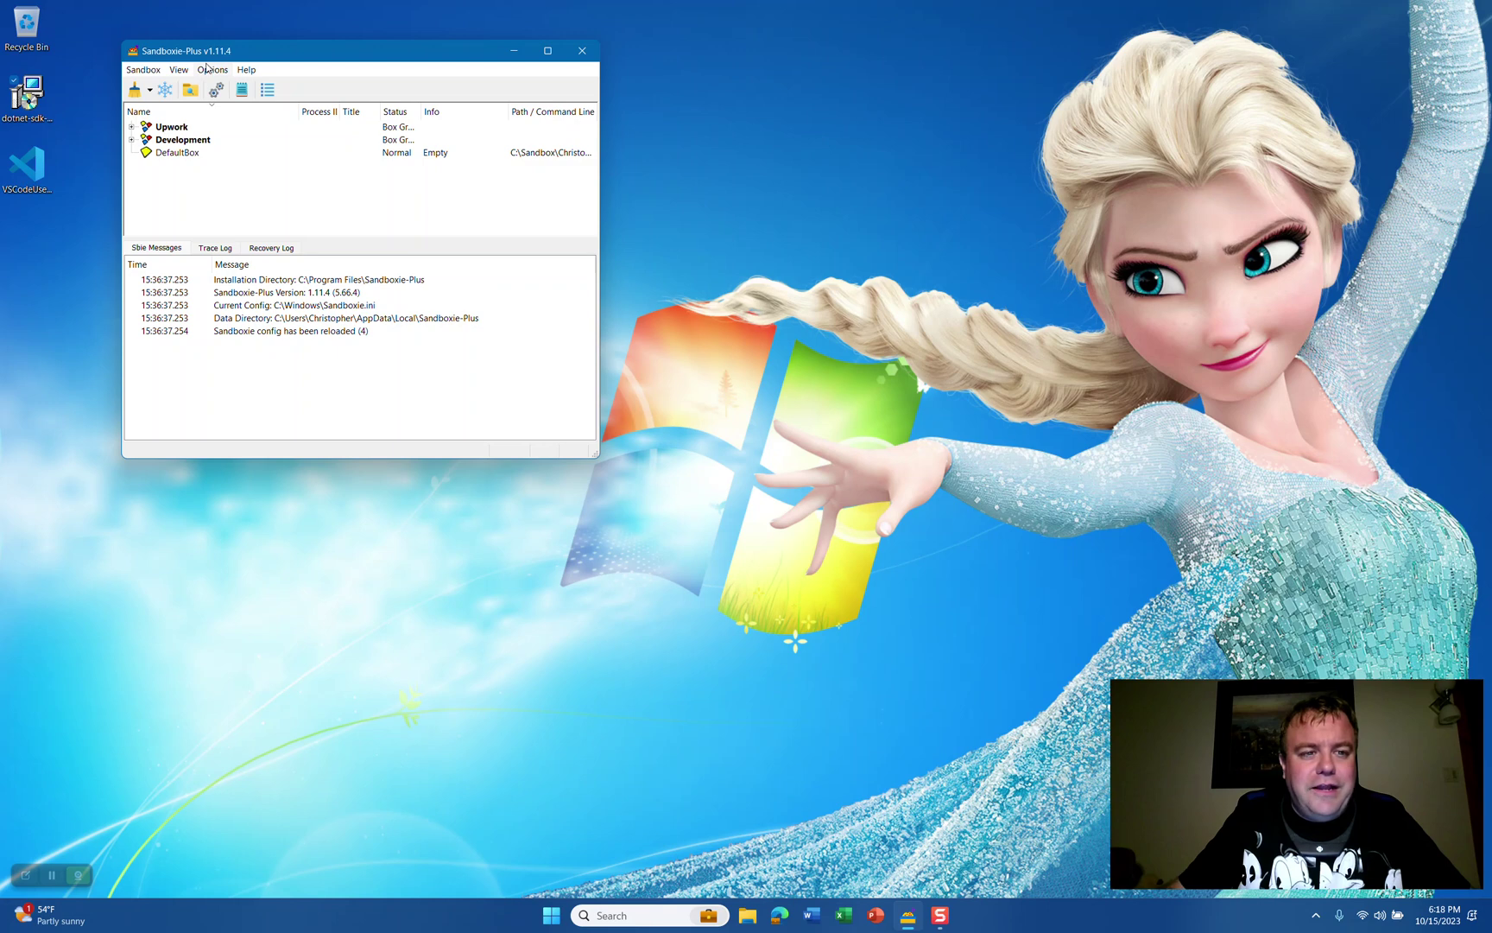
drag(216, 60, 217, 62)
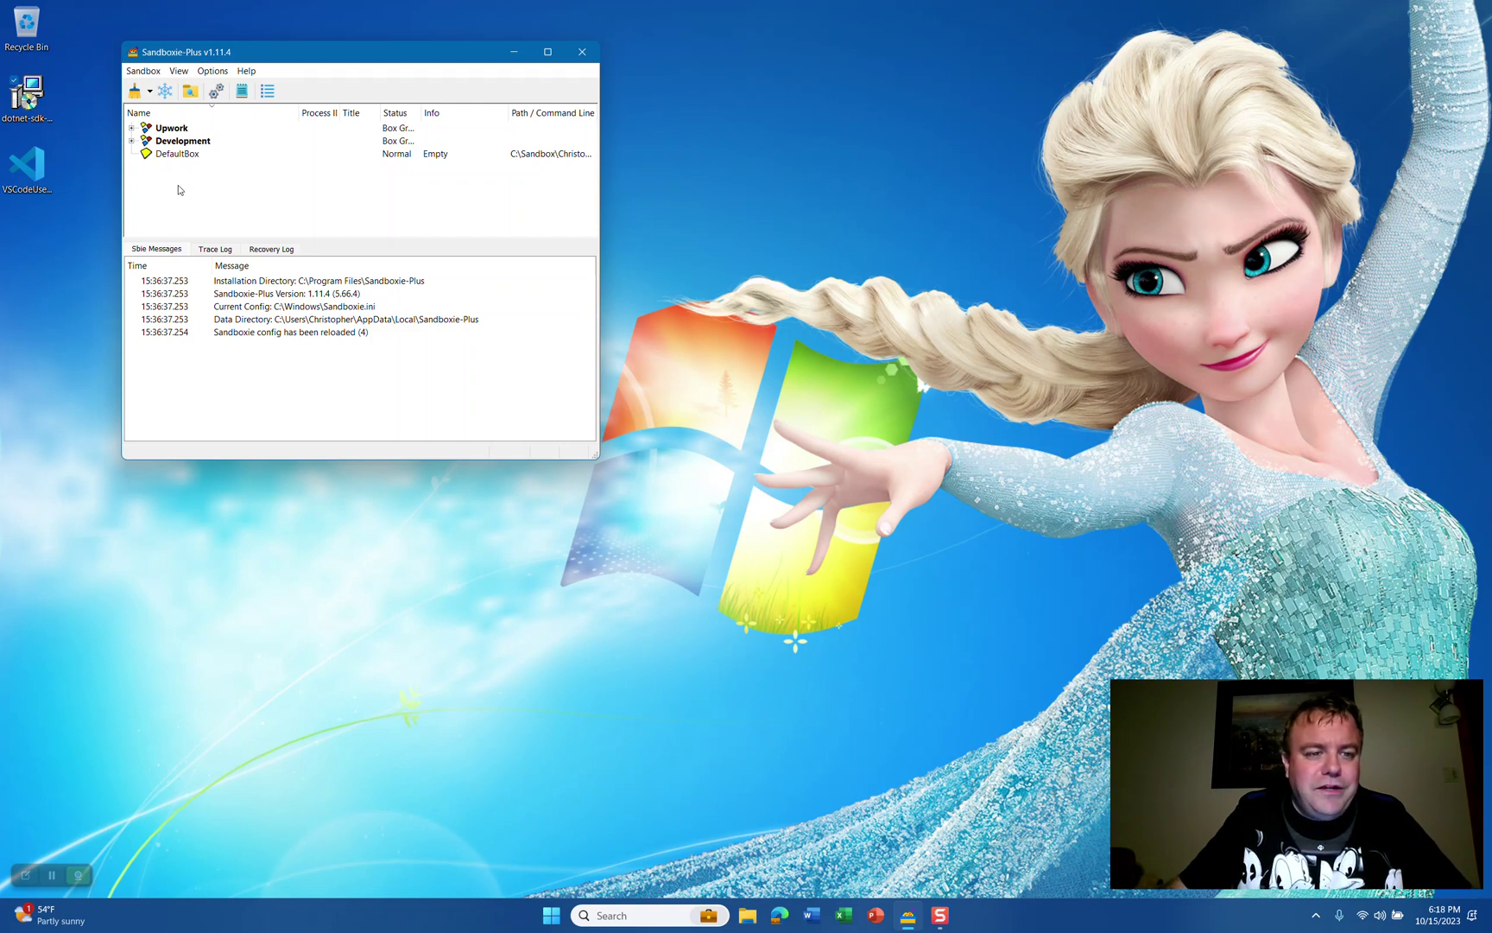
Create a new Sandbox with Data Protection box named 'Vscode'
right_click(181, 172)
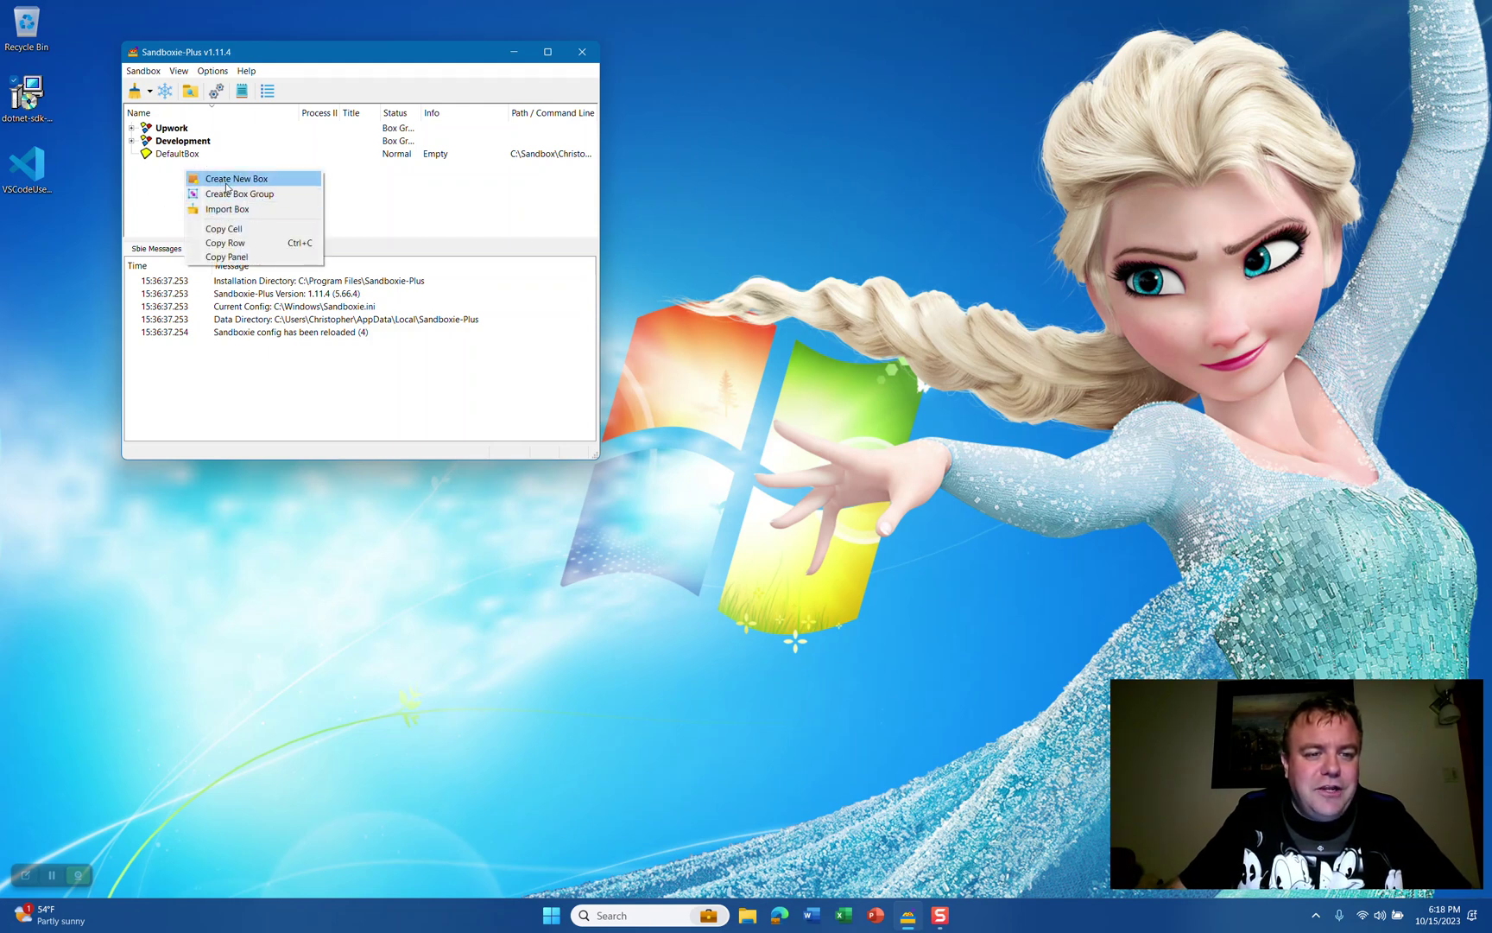
click(227, 181)
click(351, 273)
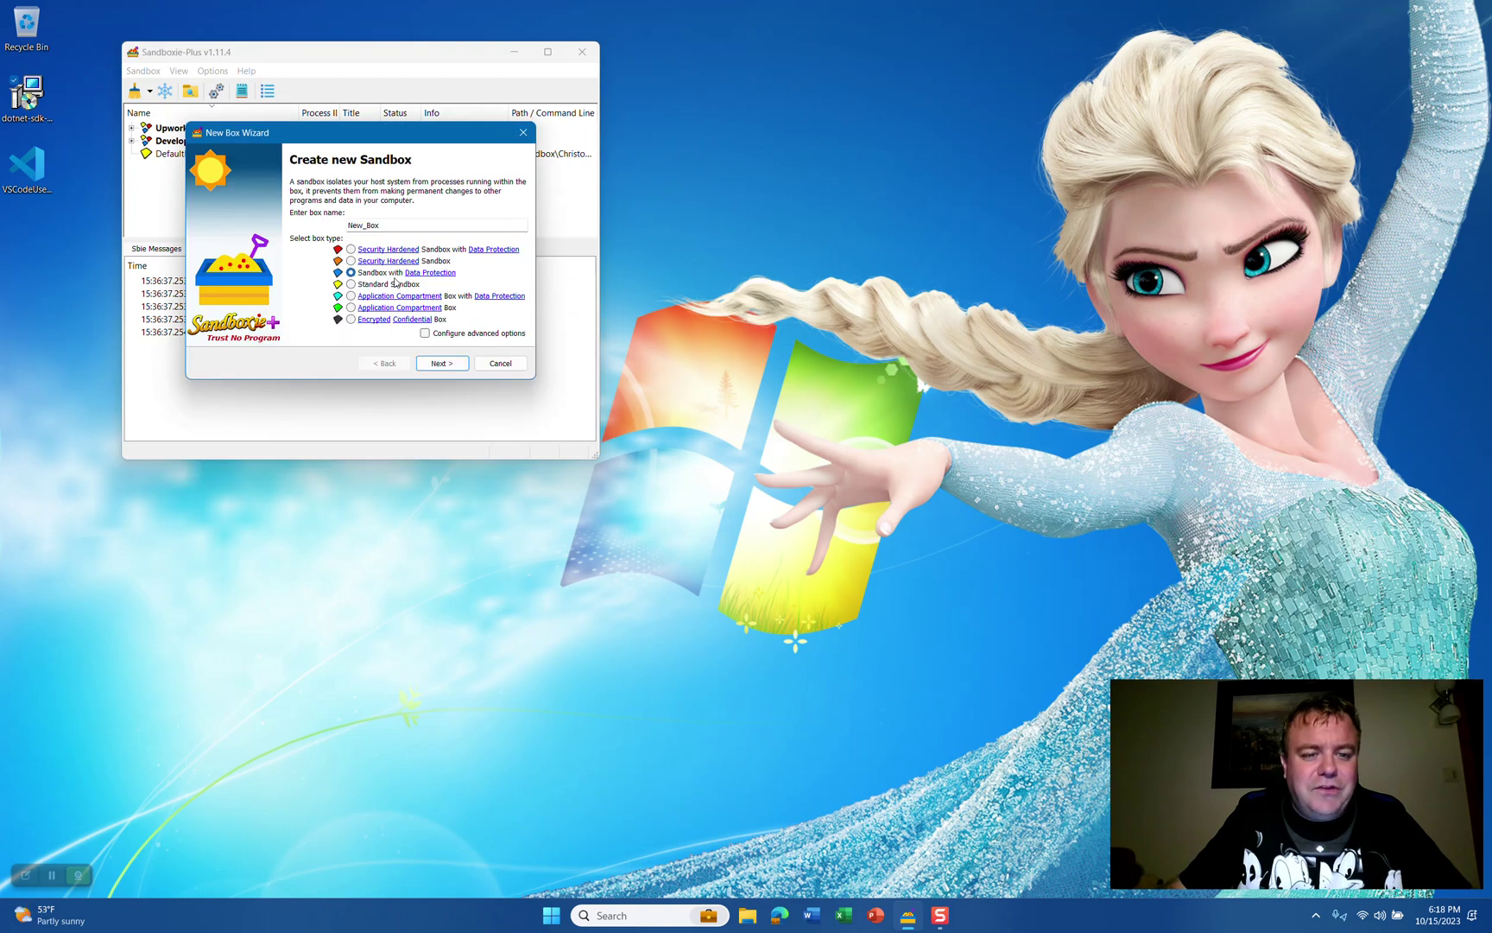
double_click(362, 225)
text(V)
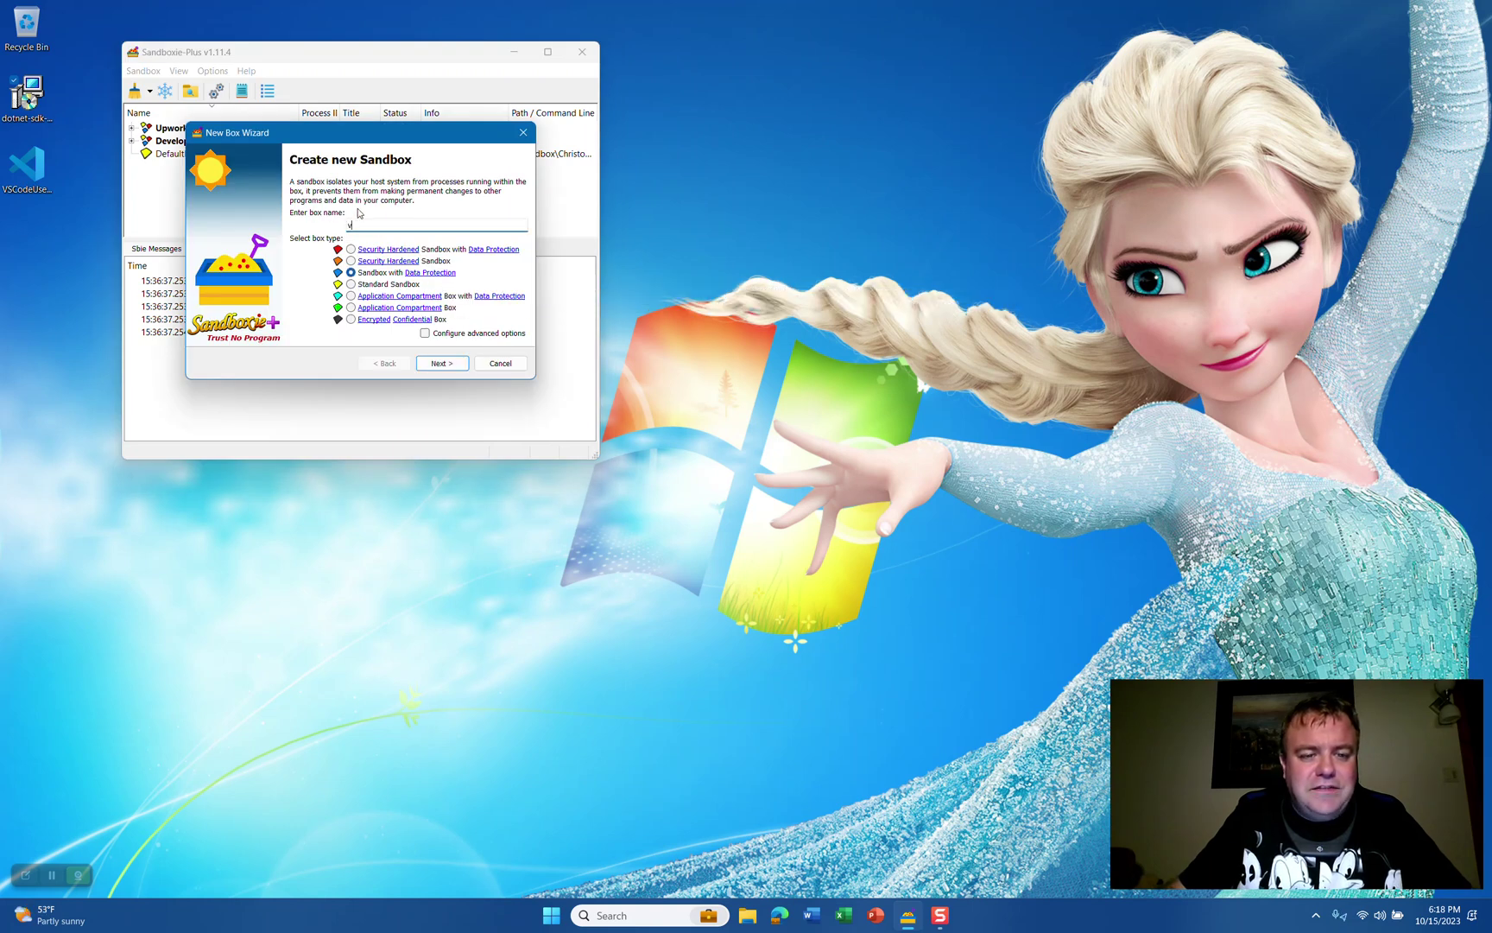
text(scode)
key(Return)
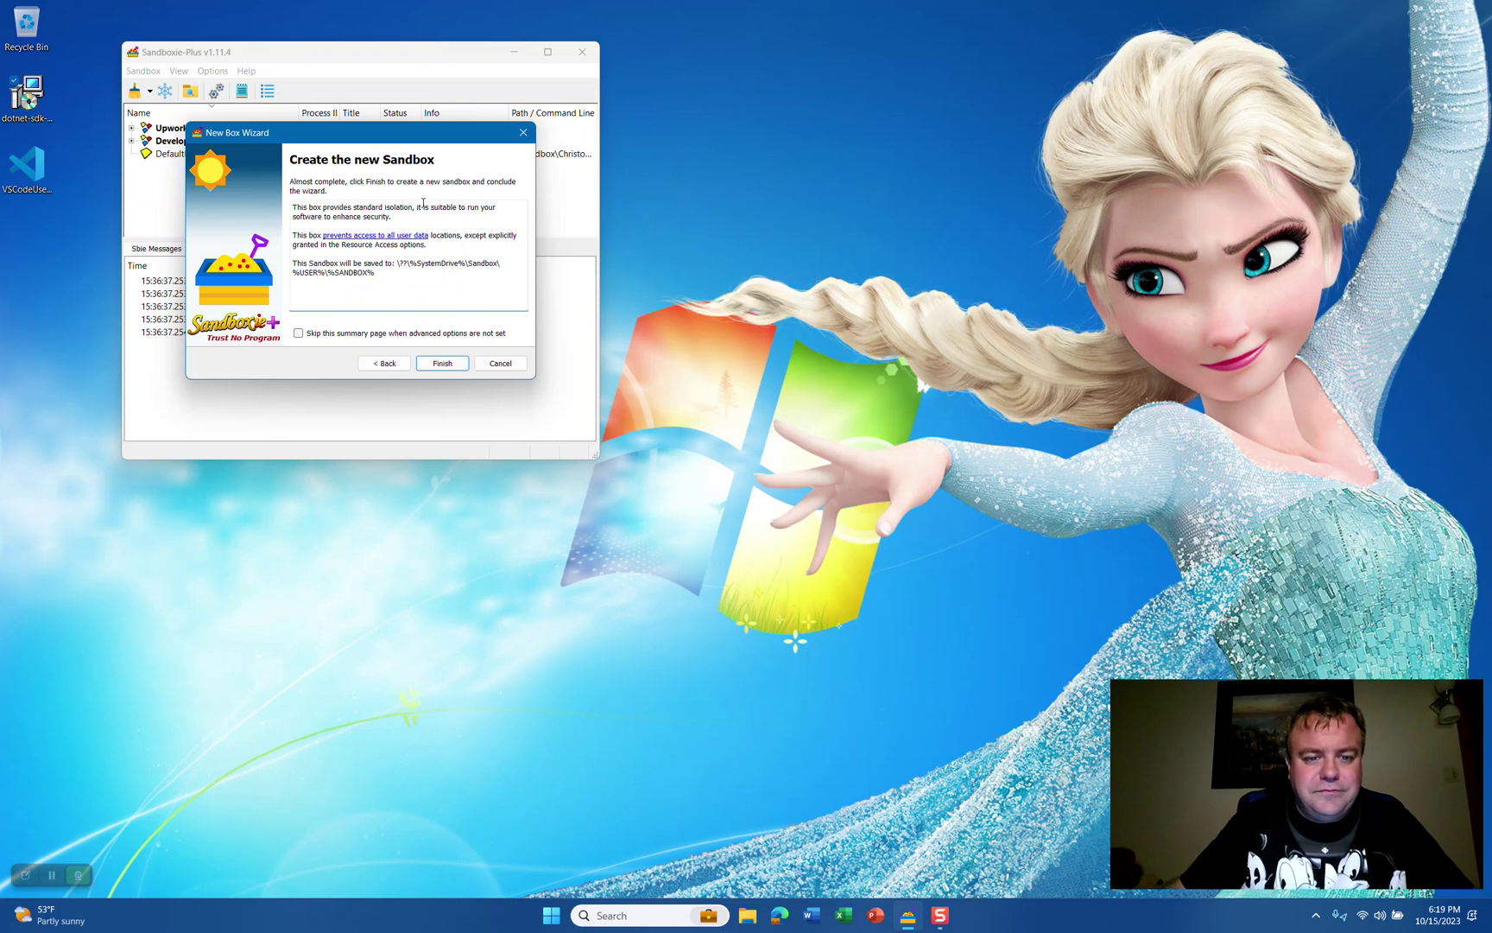
click(460, 362)
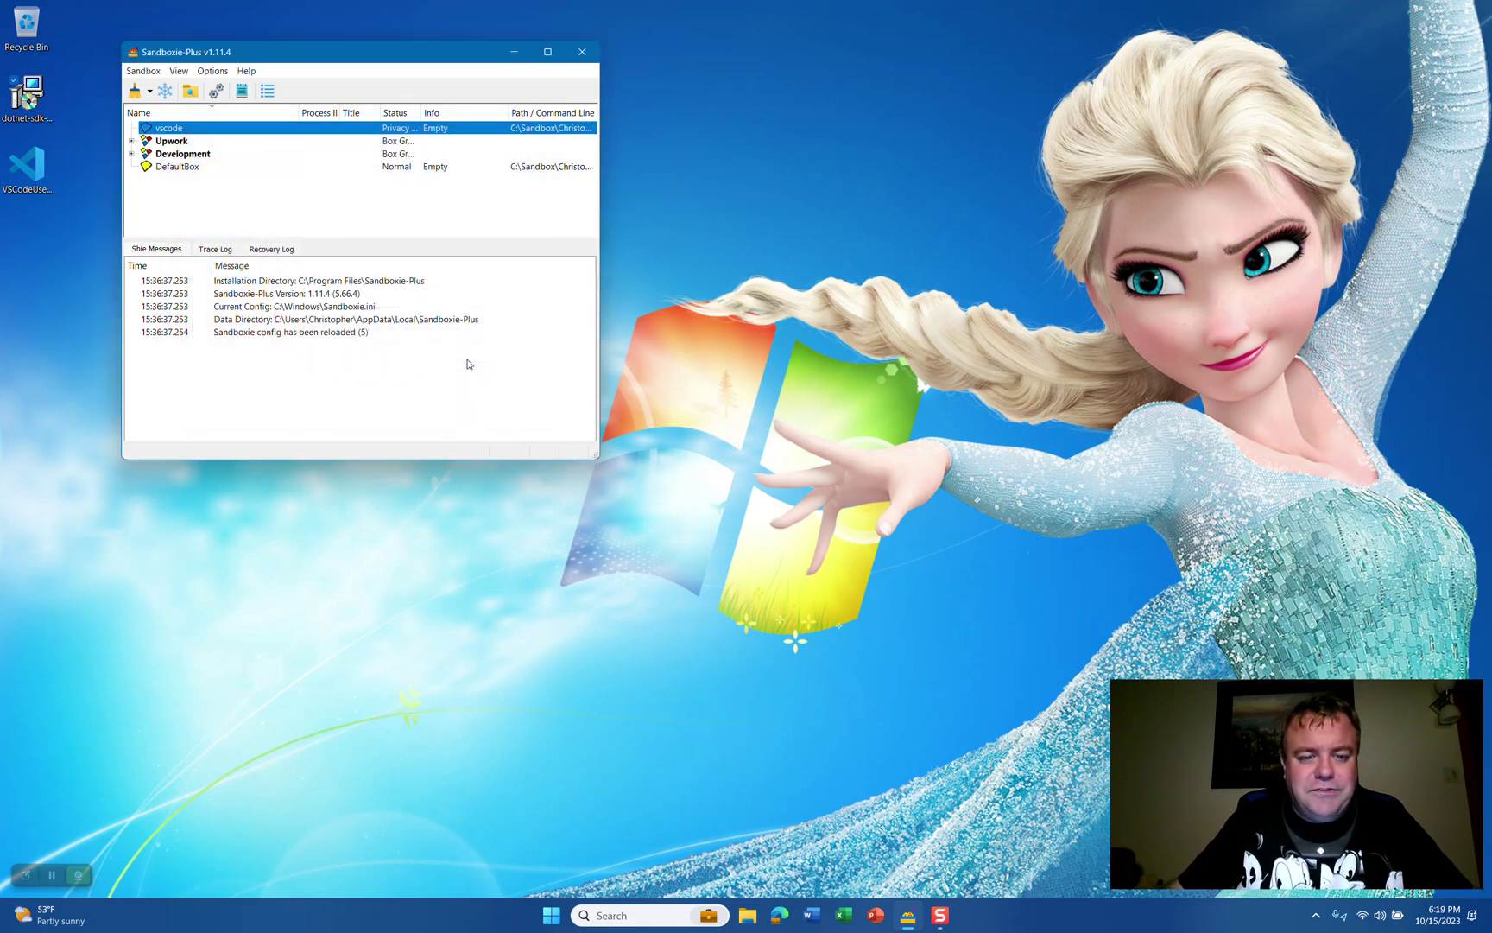
right_click(175, 133)
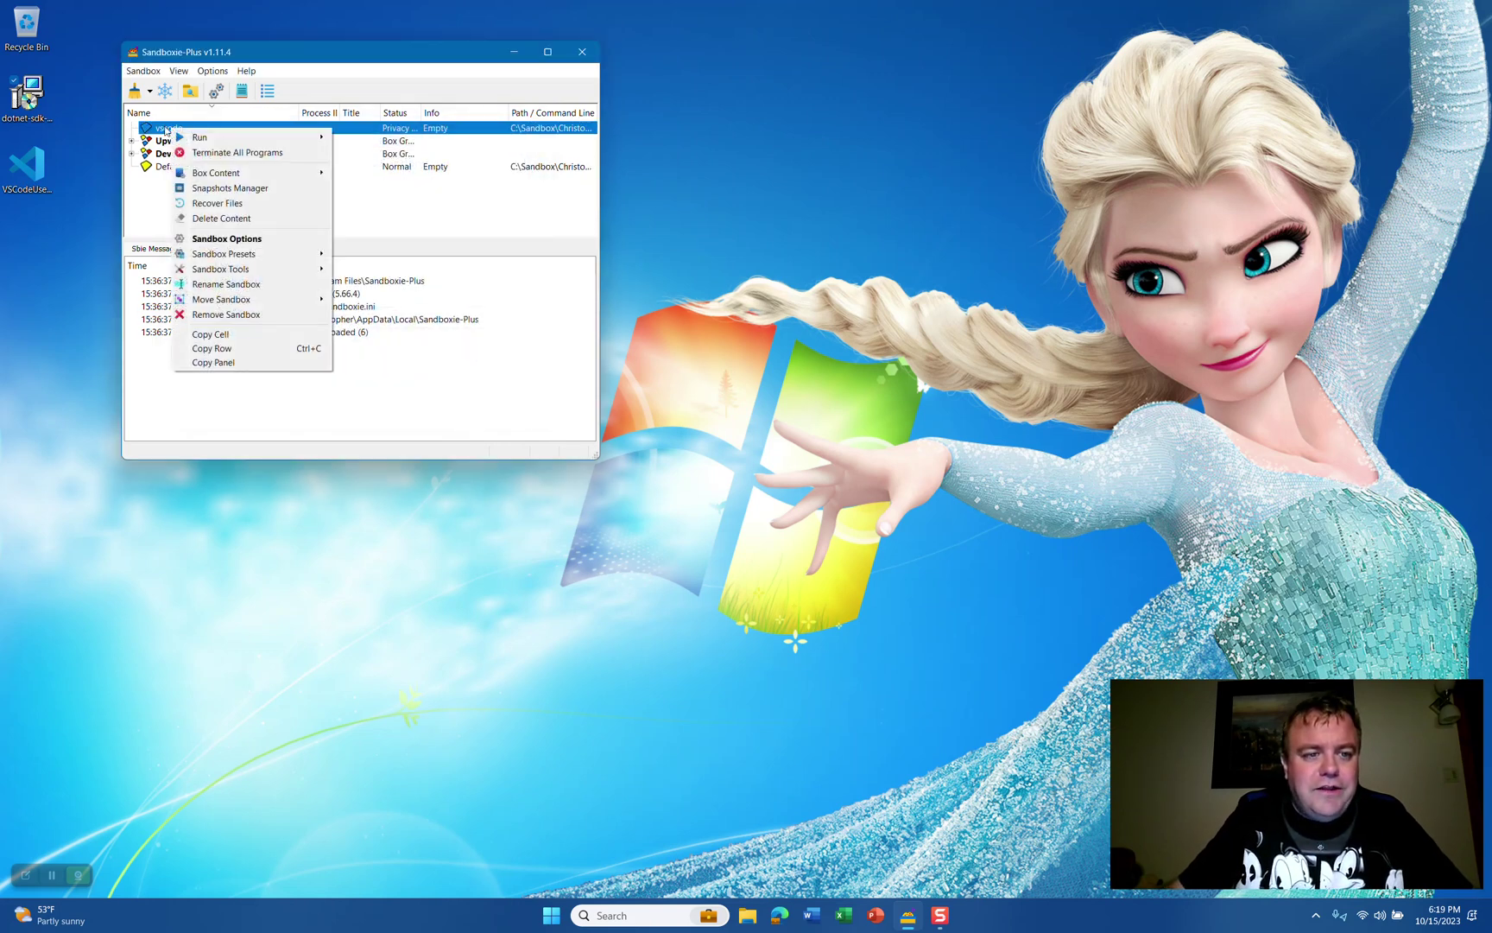
Enable 'Allow MSIServer to run with a sandboxed system token' in vscode's Security Options and apply
click(220, 240)
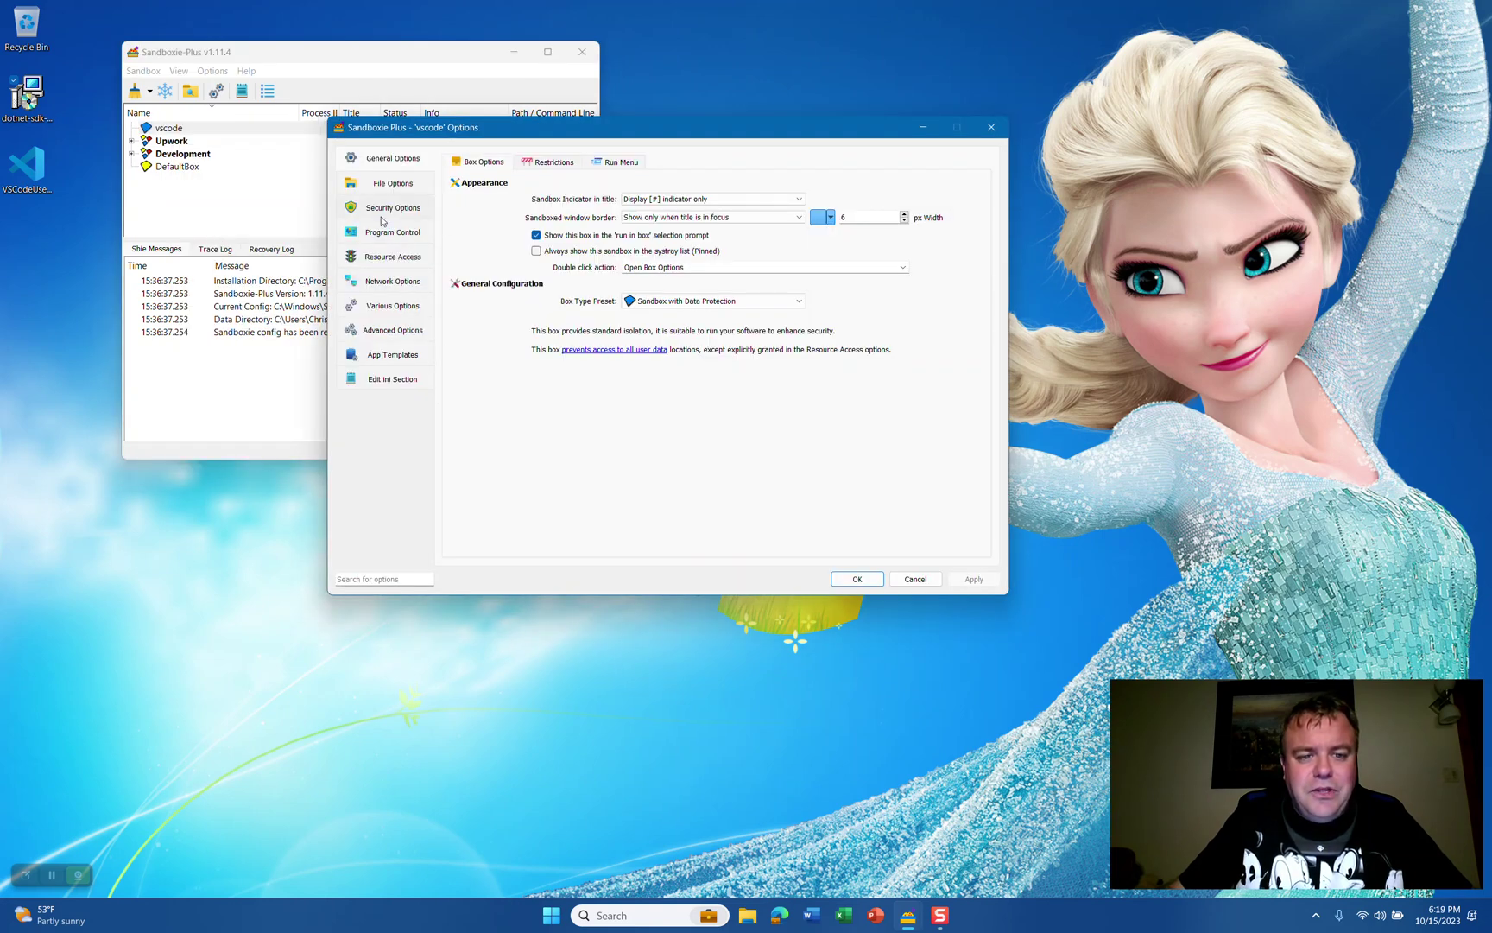
click(382, 211)
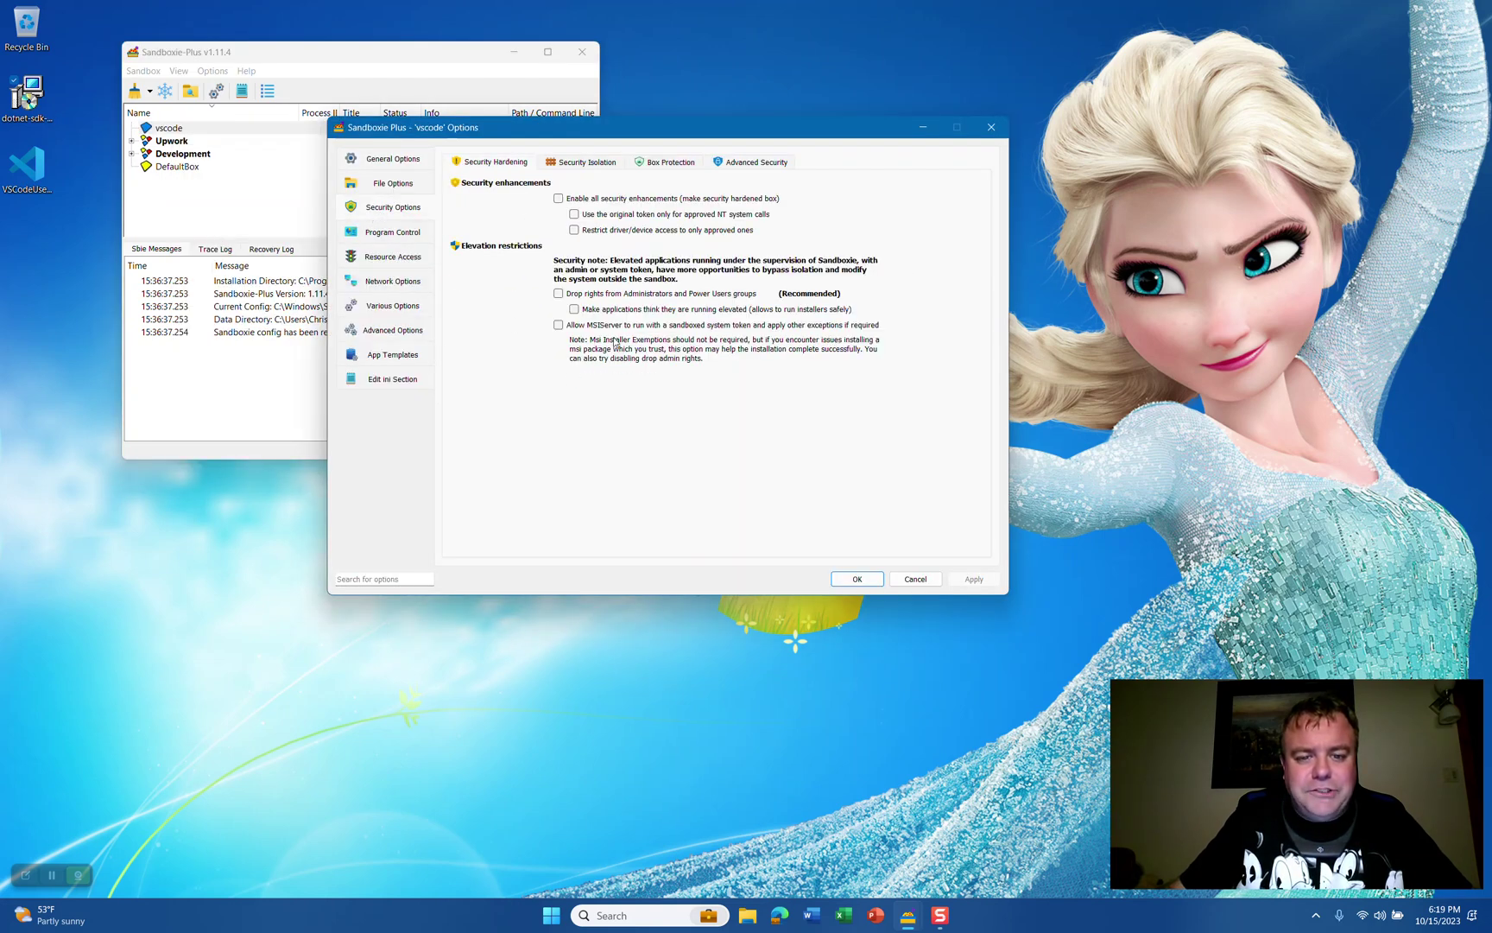
click(557, 325)
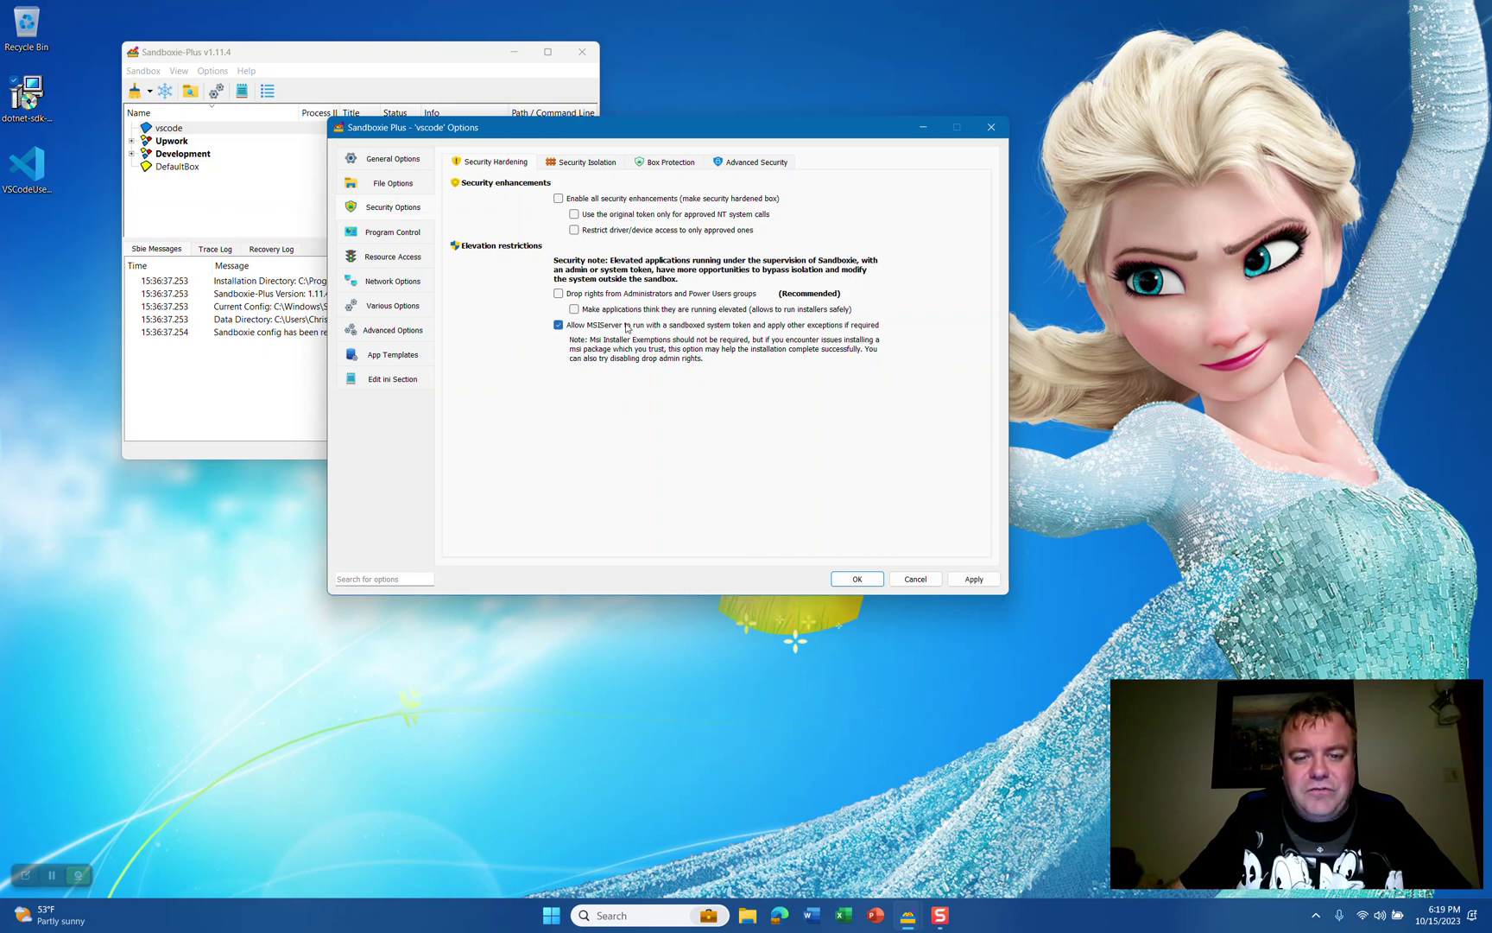
click(974, 579)
click(857, 579)
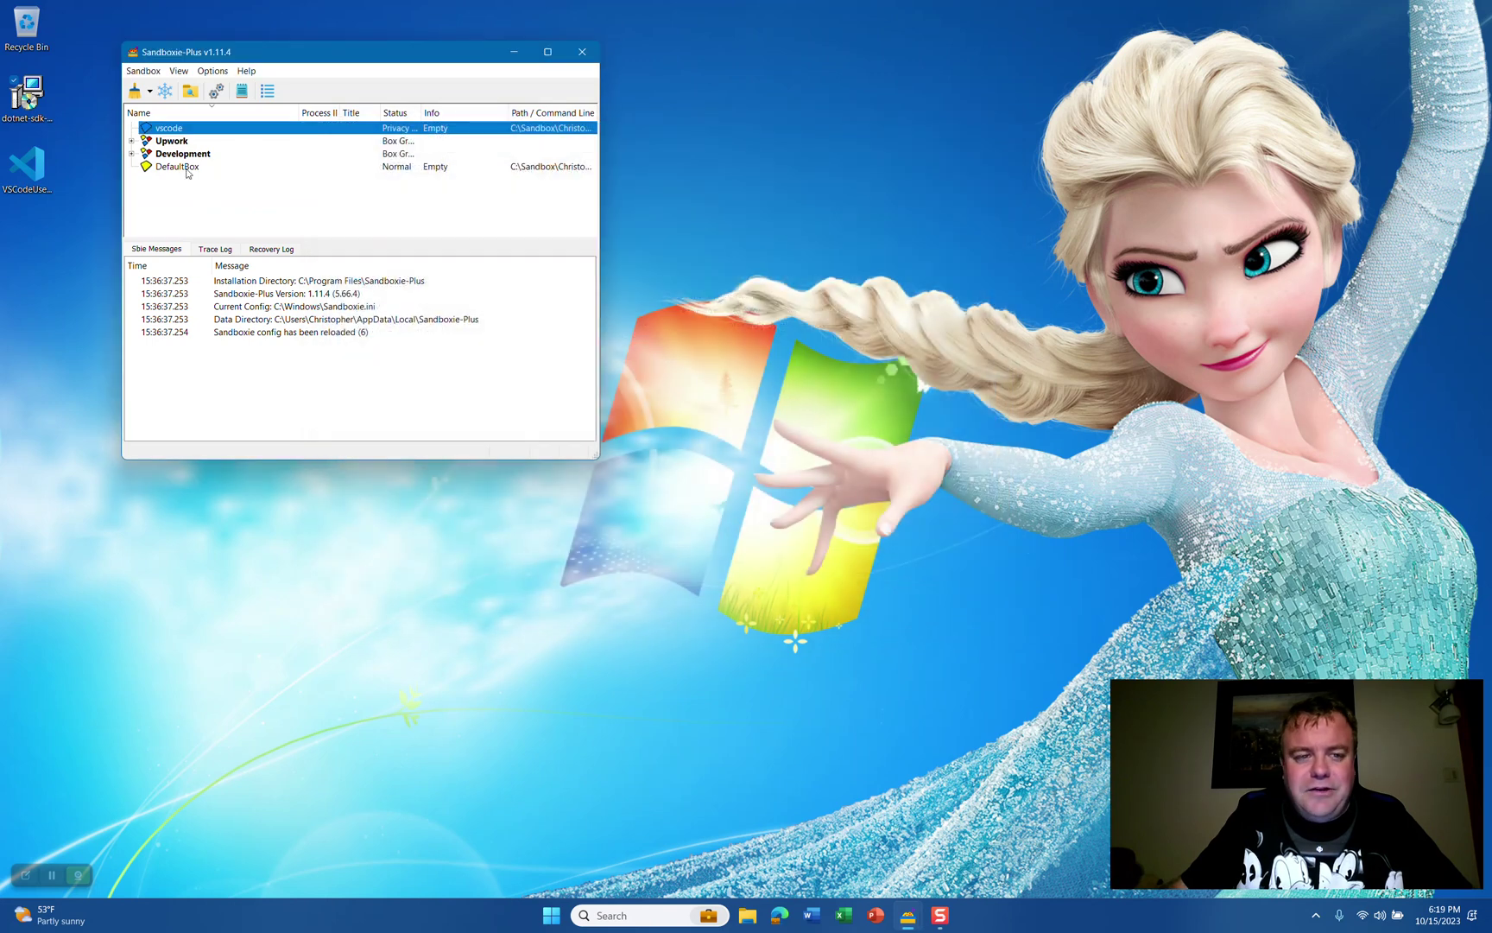
right_click(197, 134)
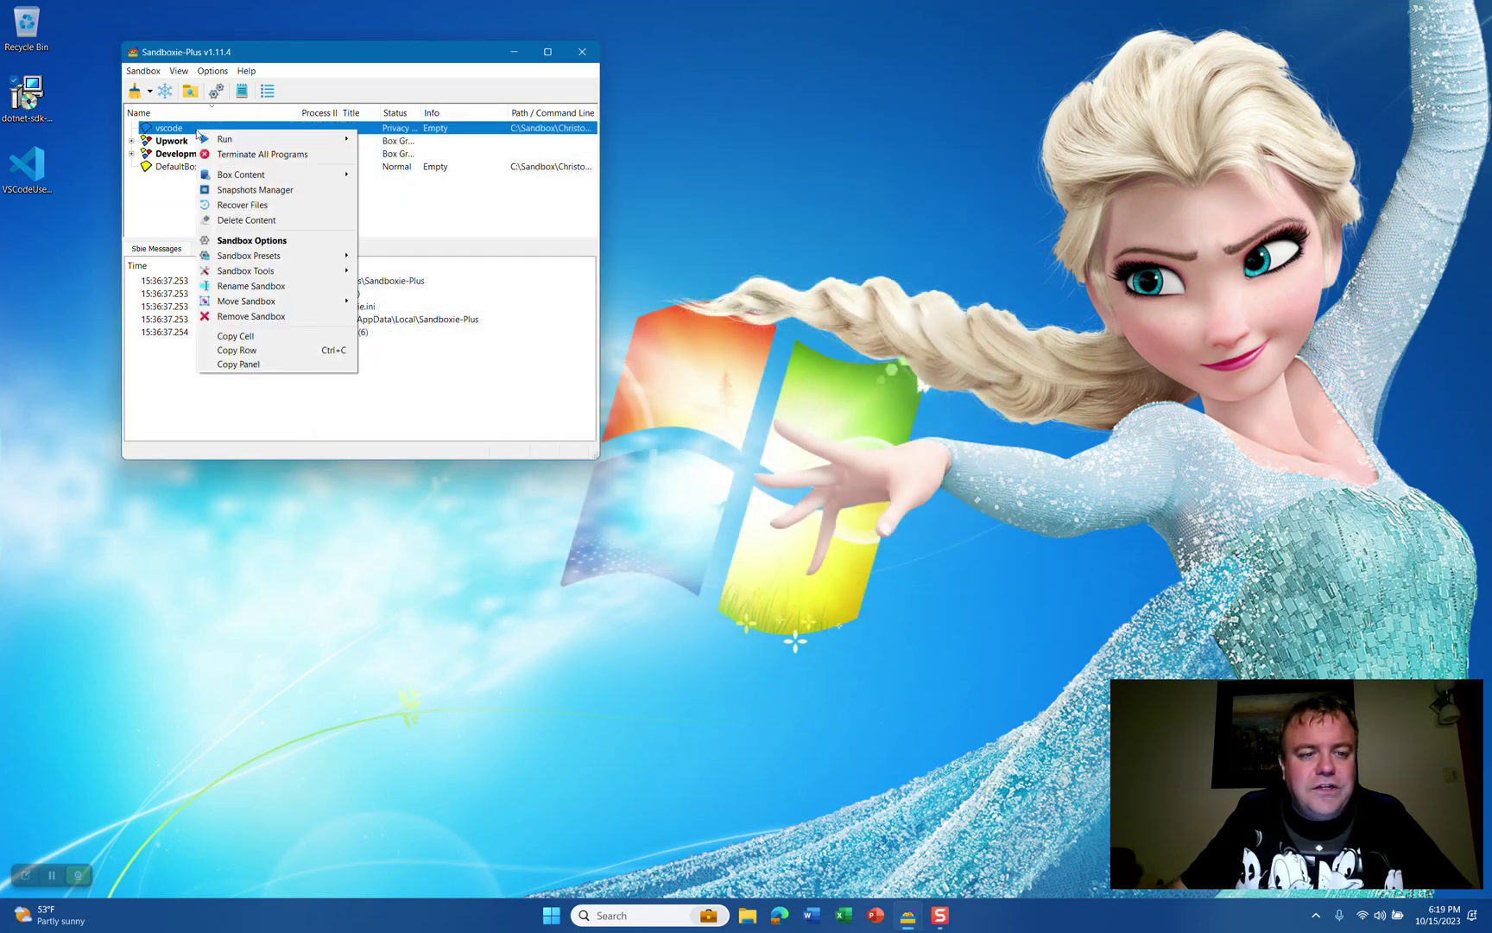
mouse_move(272, 141)
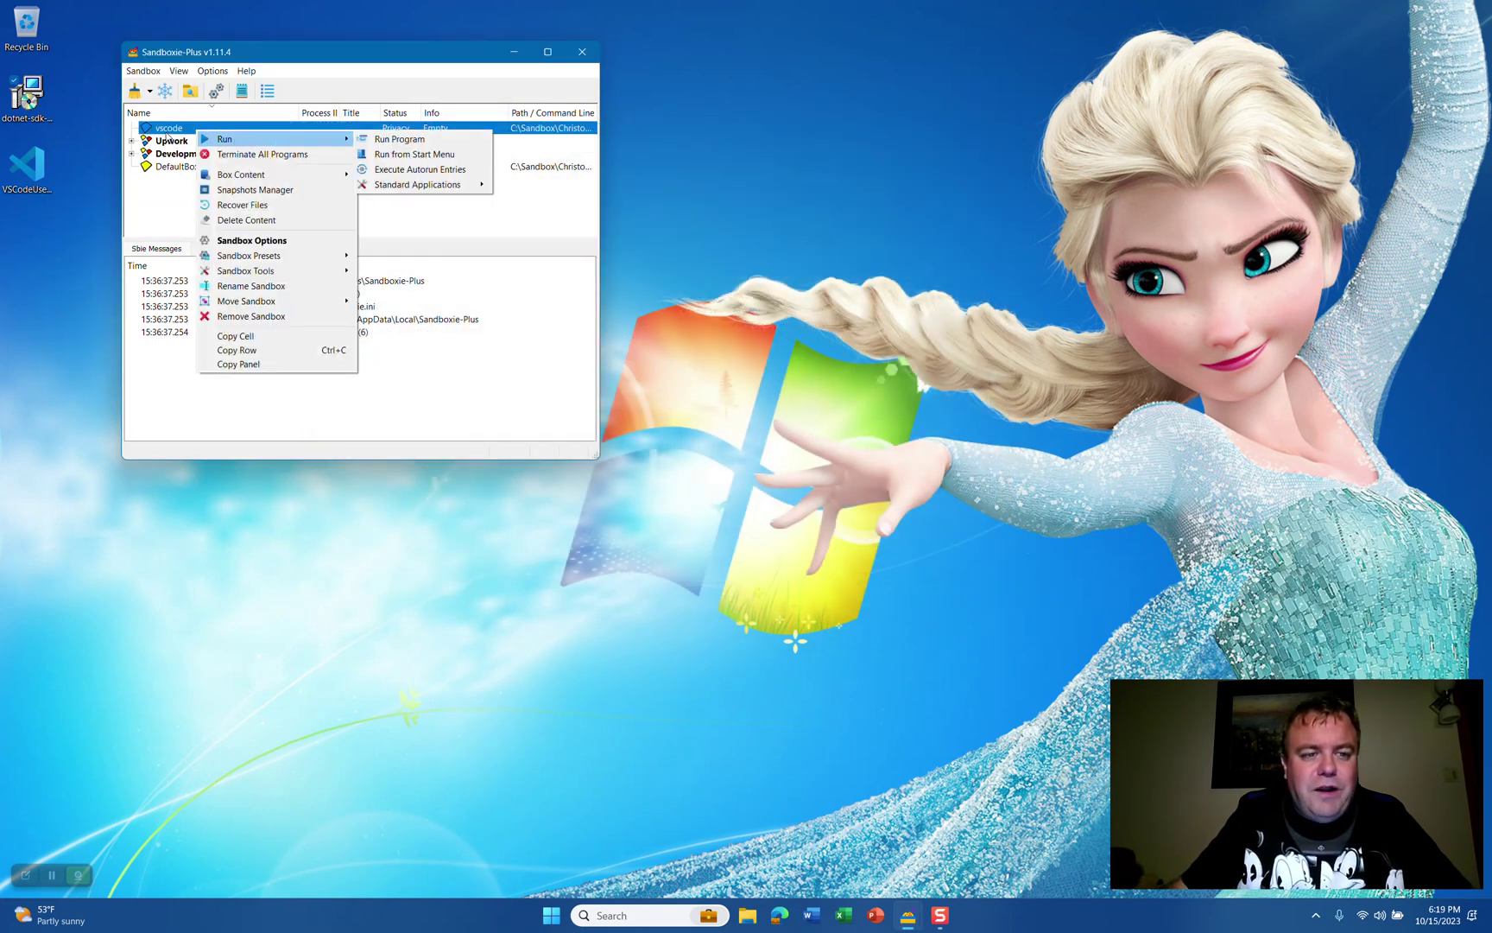
click(380, 141)
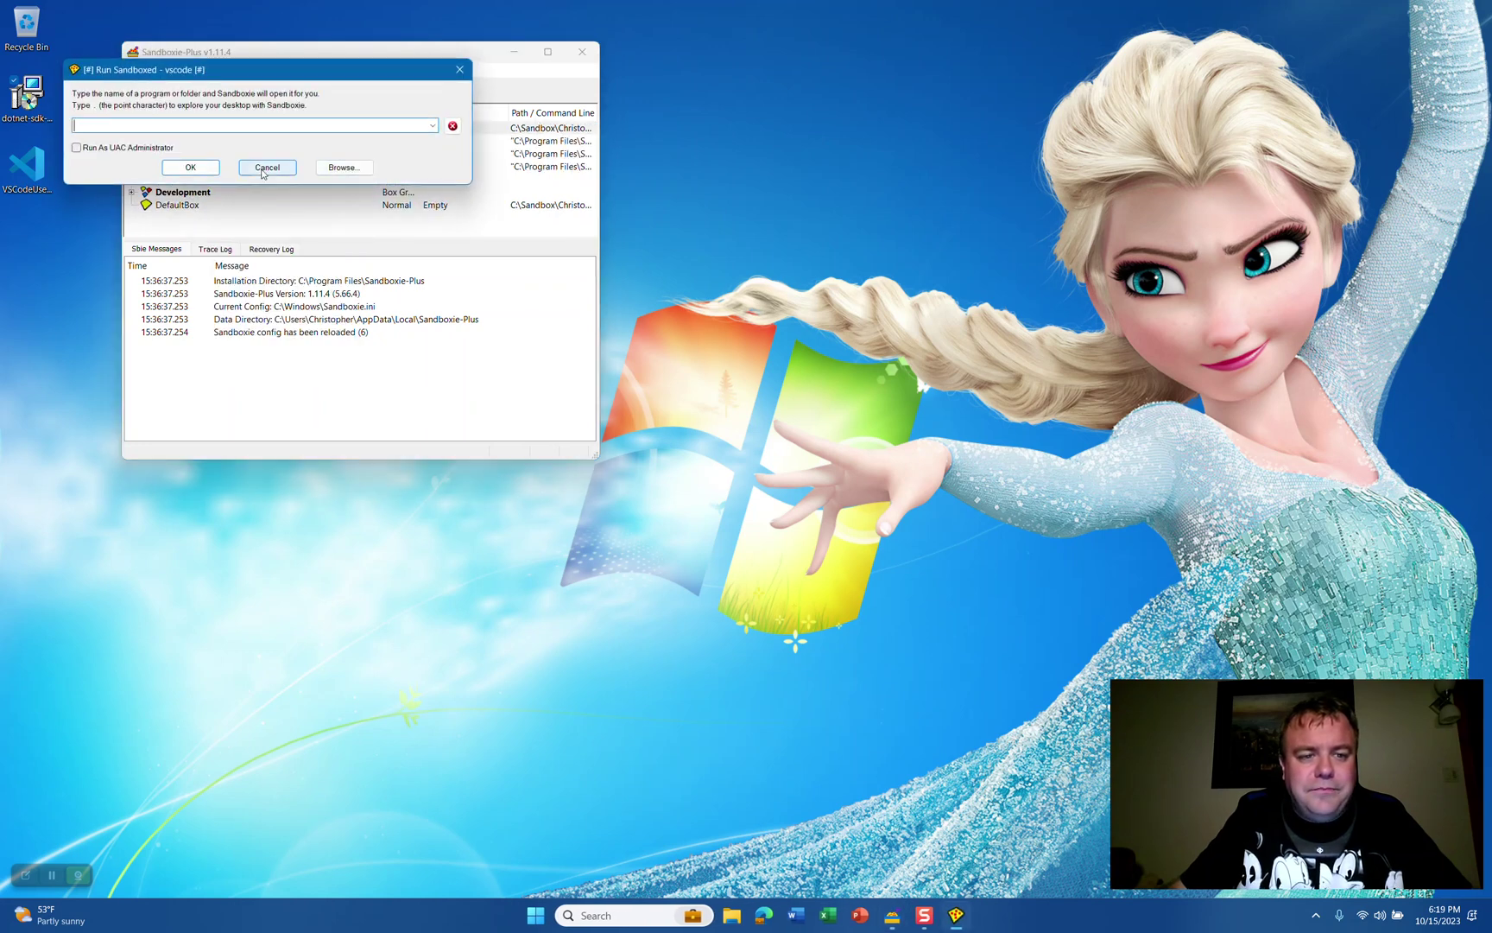
click(275, 170)
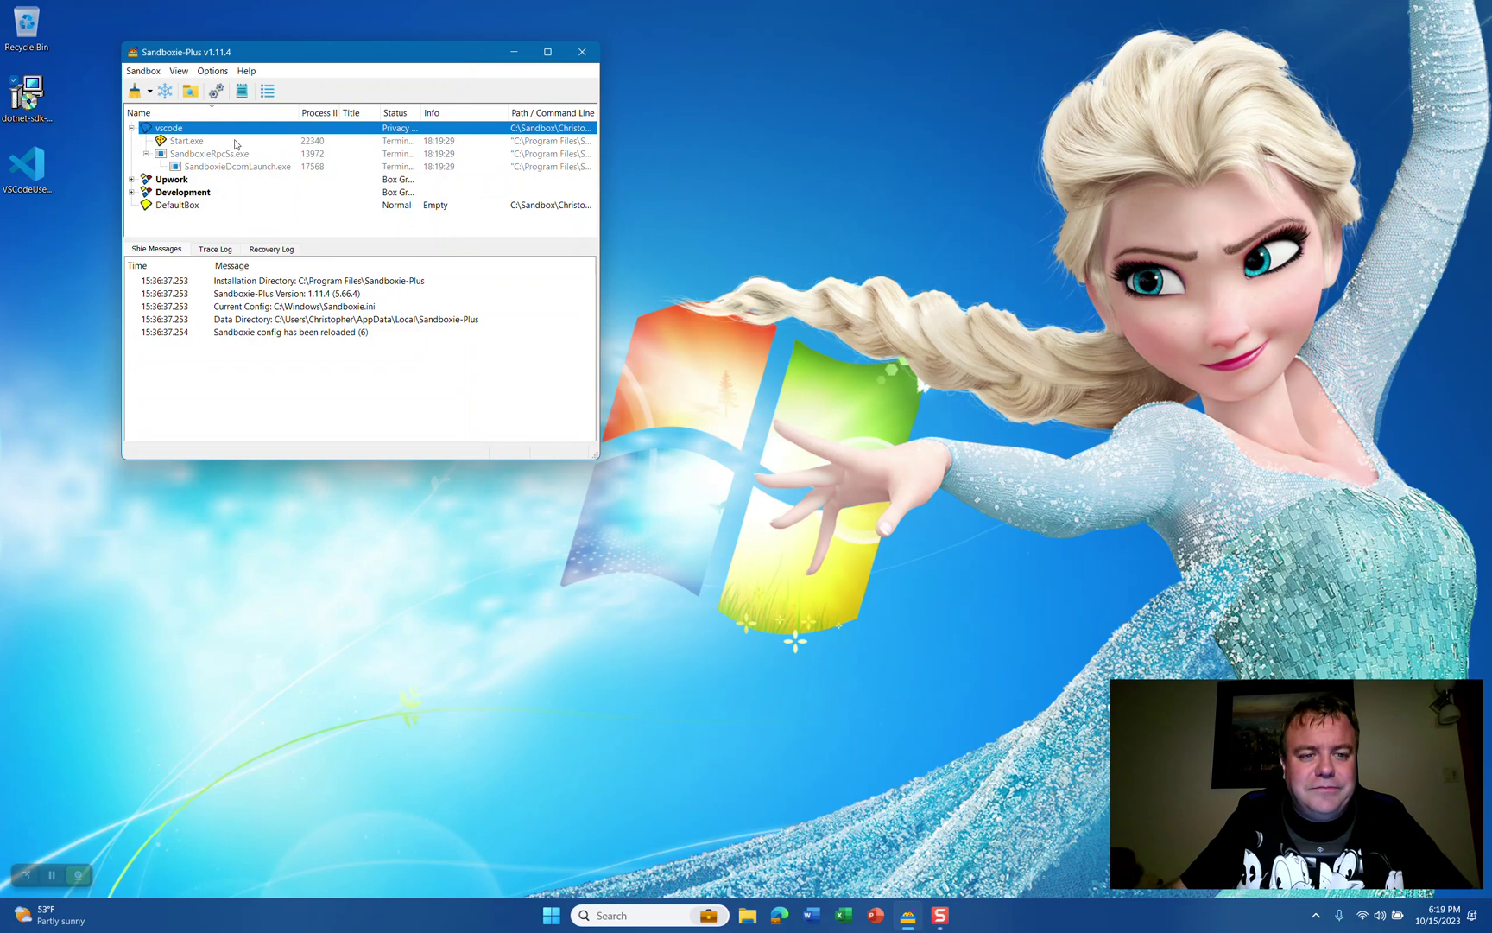
right_click(204, 132)
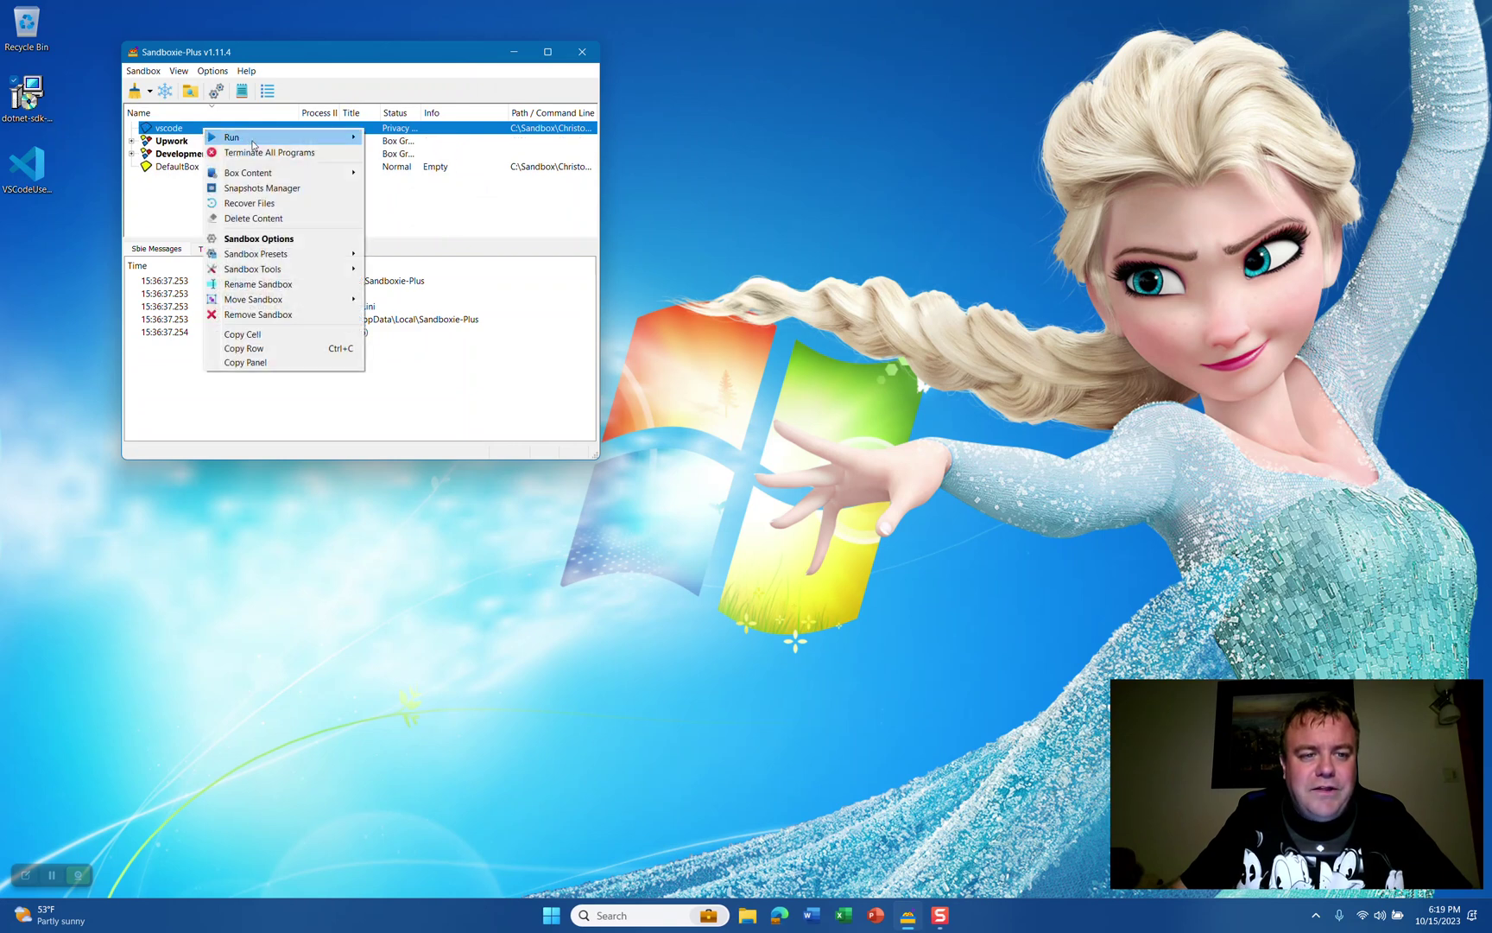
Explore the vscode box content and create an OEM folder on its sandboxed C drive
mouse_move(257, 177)
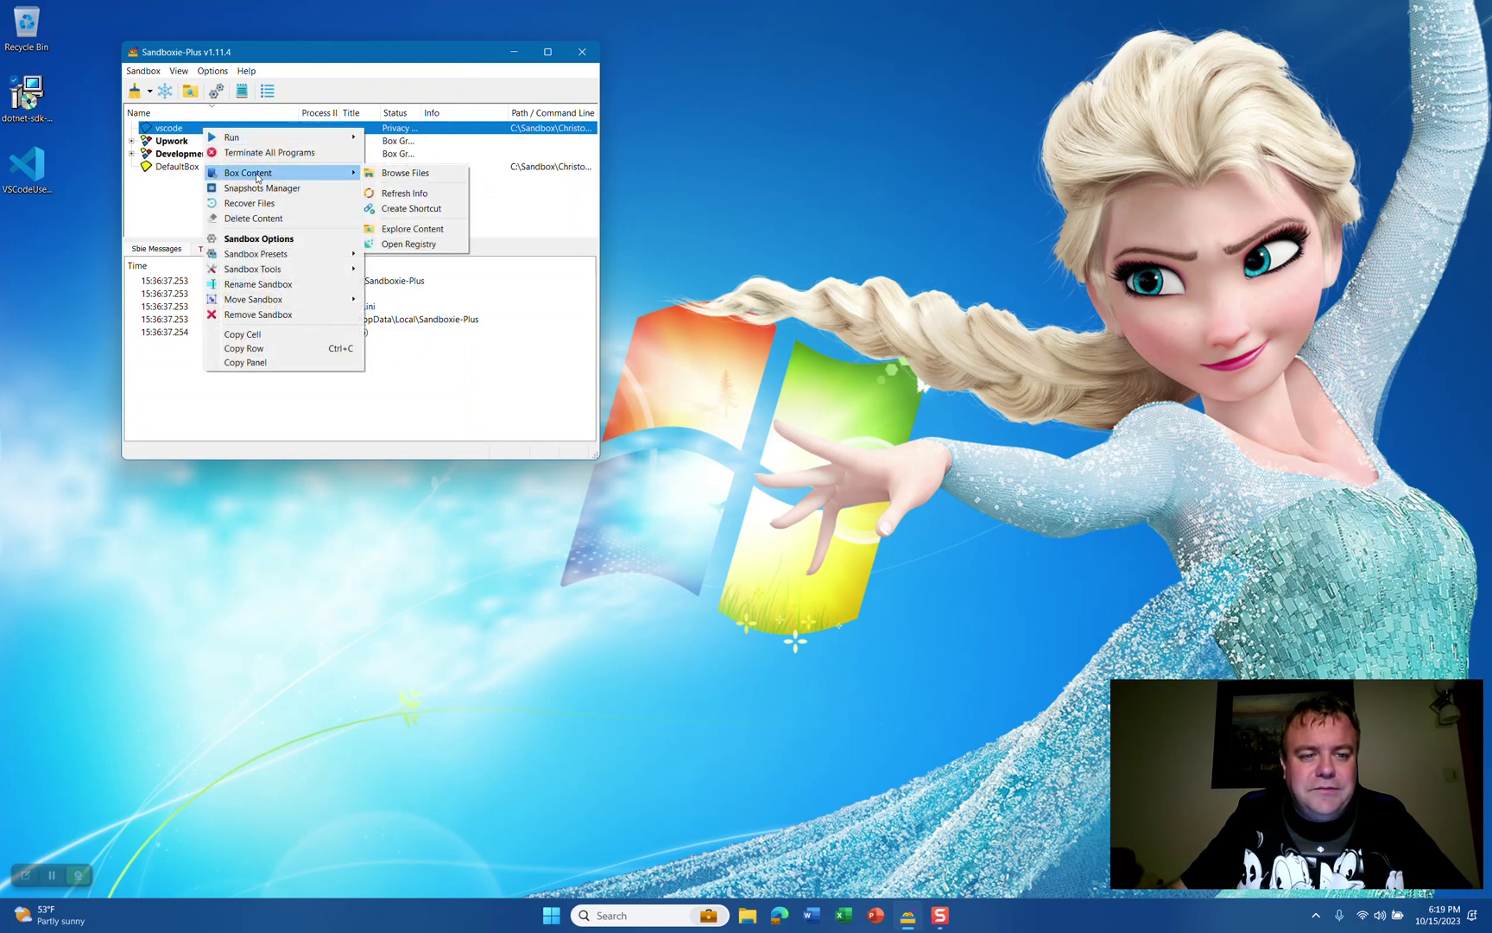
click(412, 228)
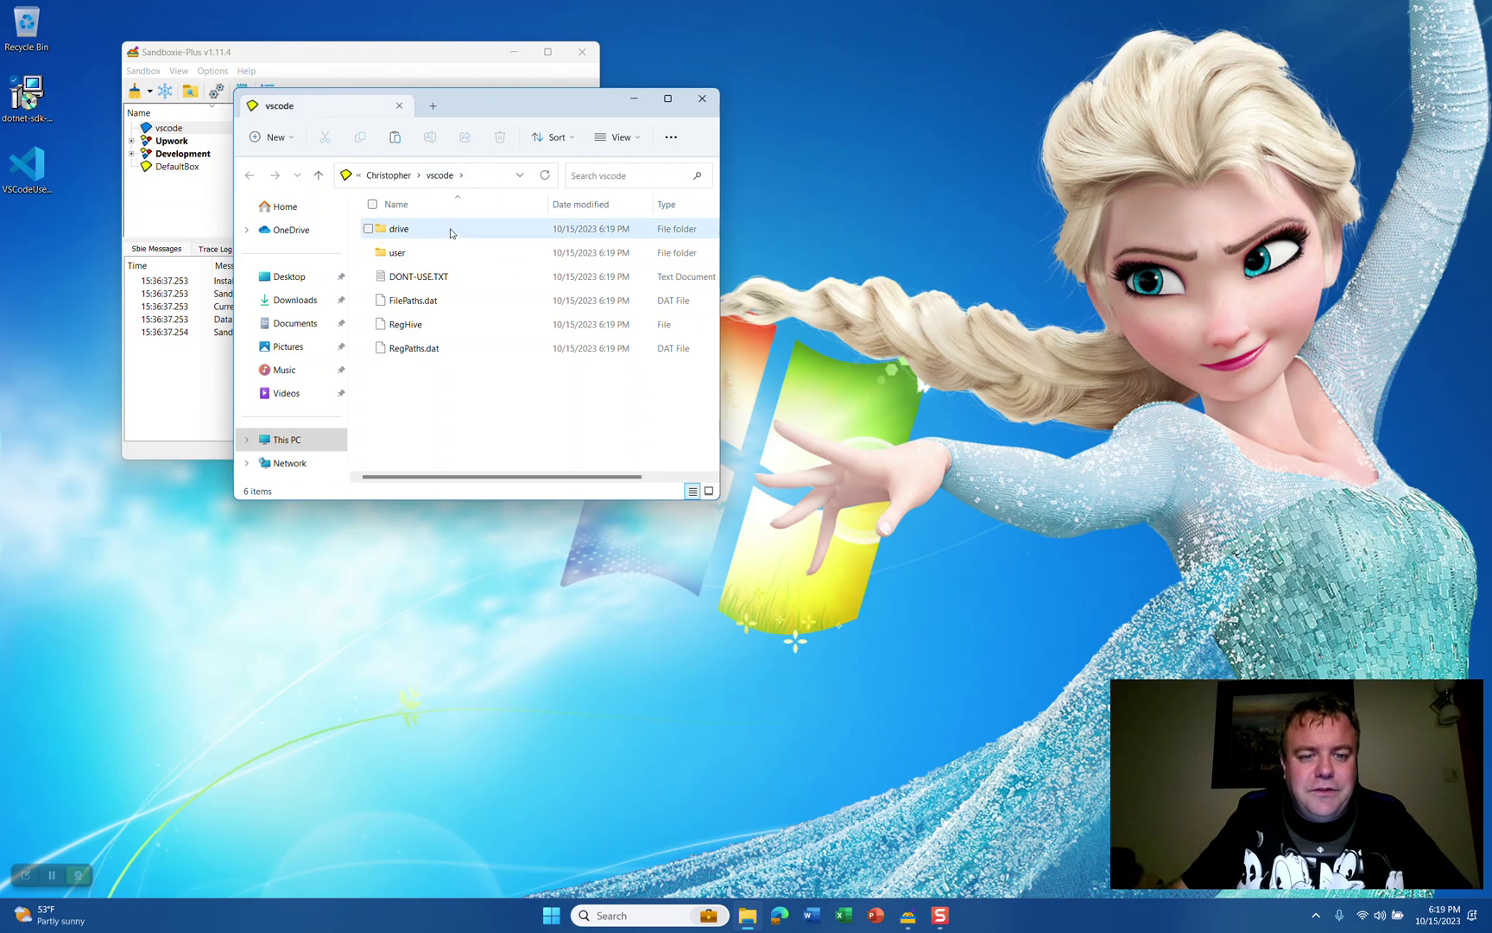
double_click(450, 232)
double_click(456, 230)
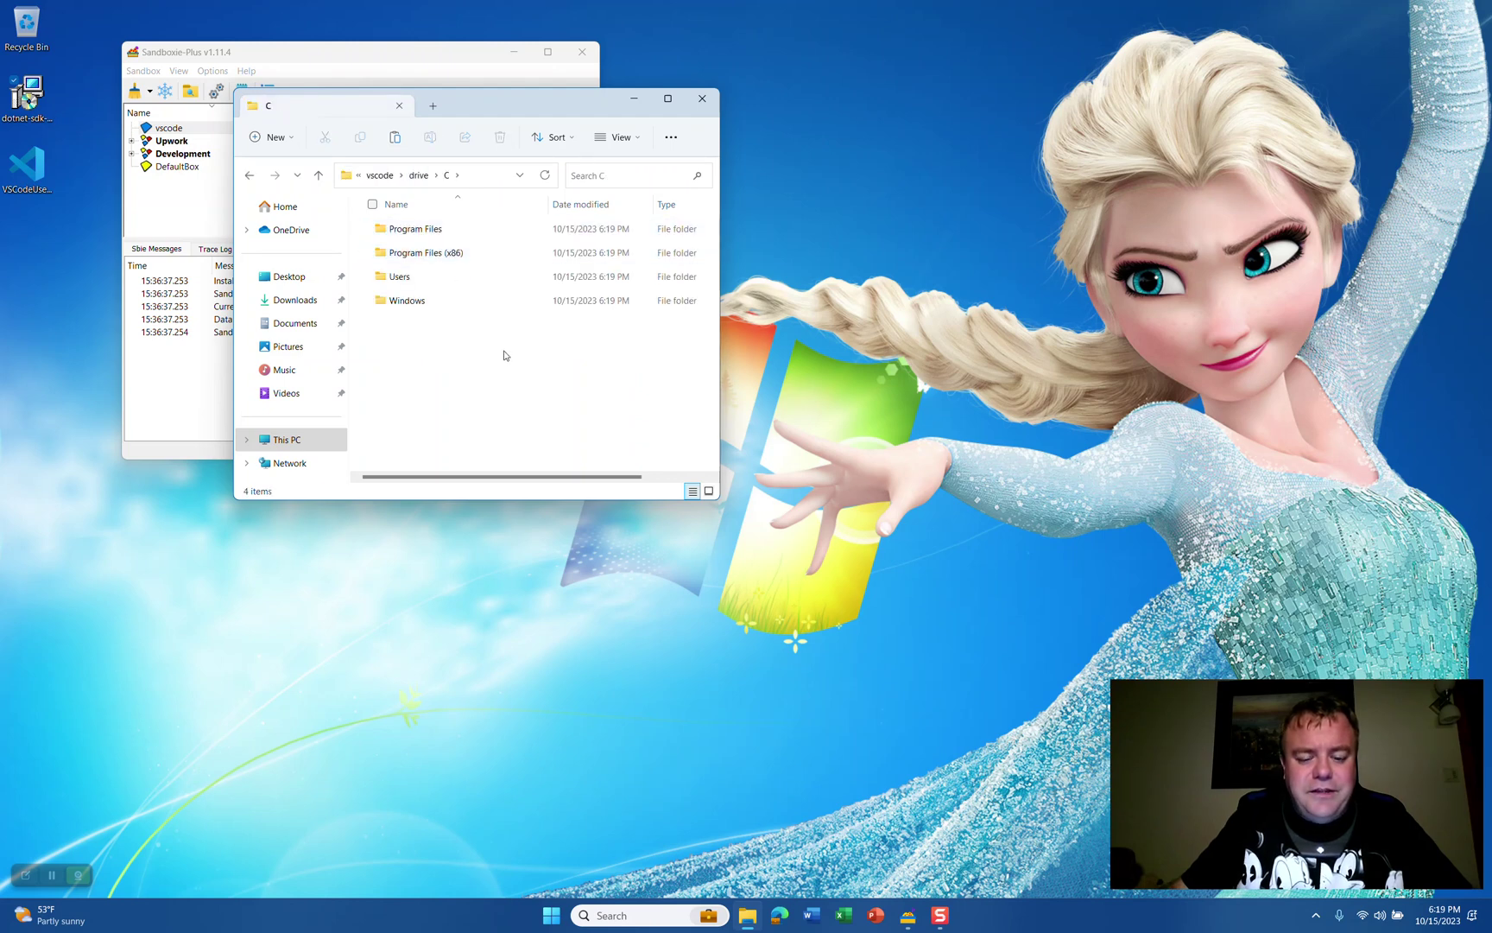
key(ctrl+shift+n)
text(Downloads)
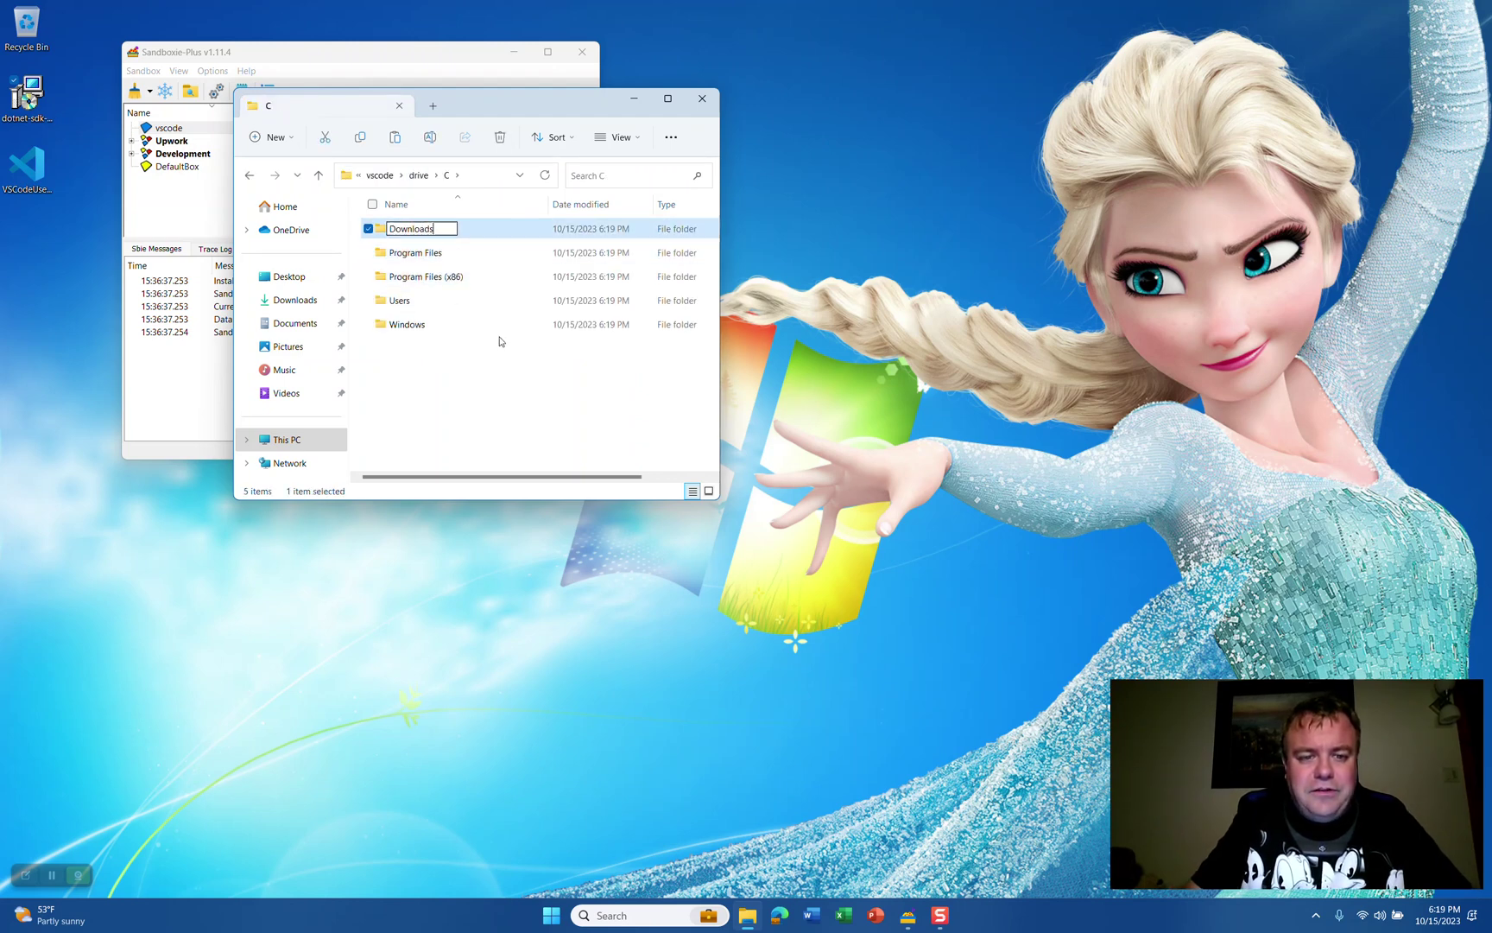
key(ctrl+a)
text(OEM)
key(Return)
key(Return)
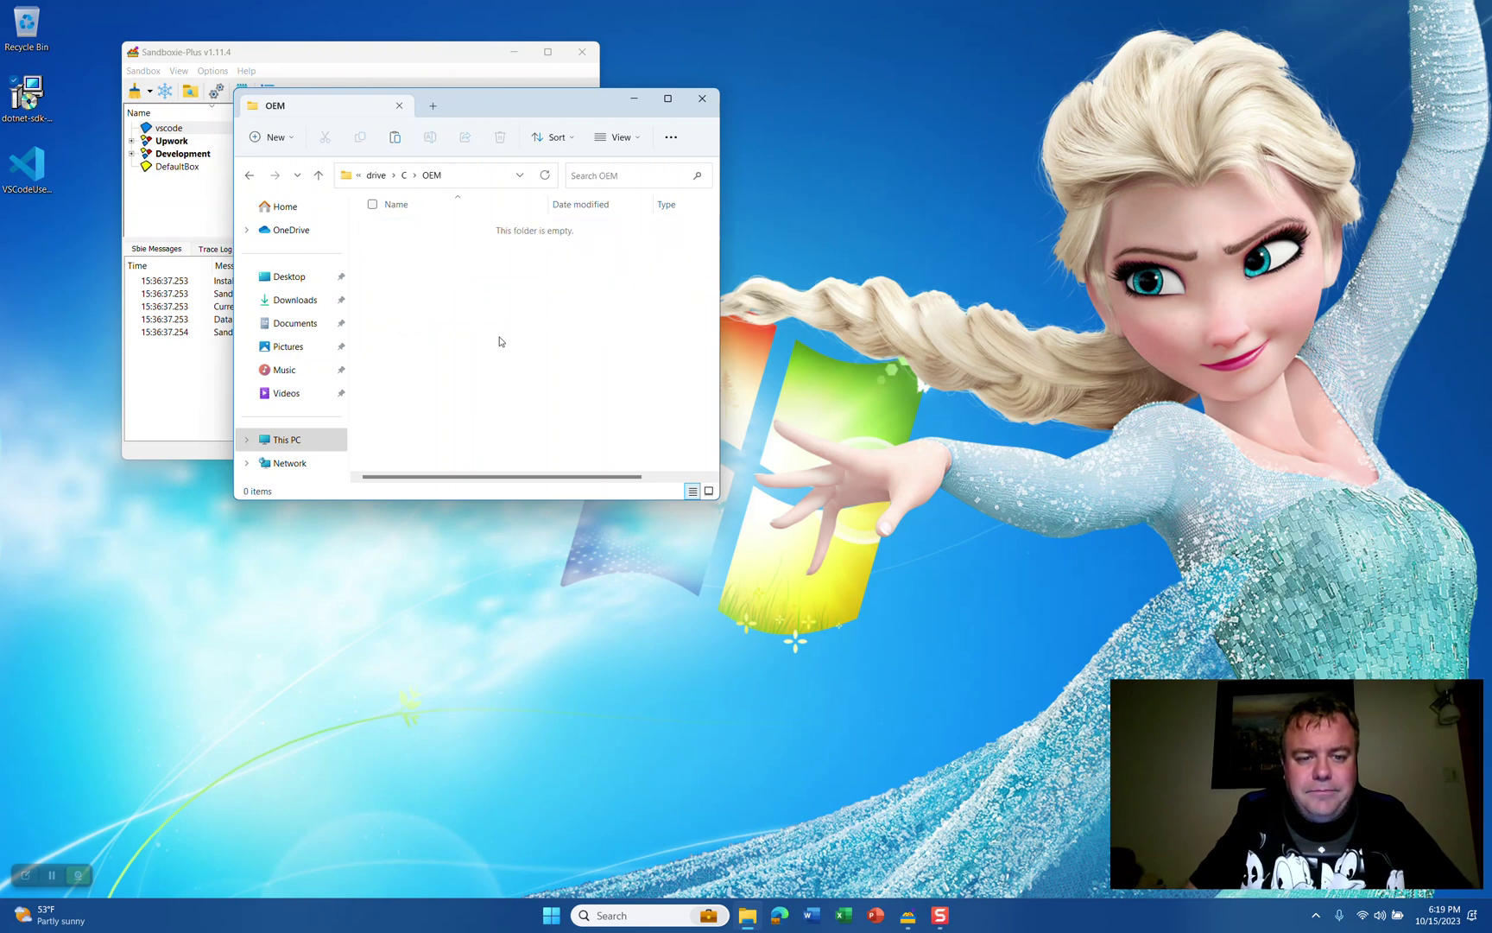
Drag the .NET SDK and VS Code installers from the desktop into the OEM folder
click(28, 100)
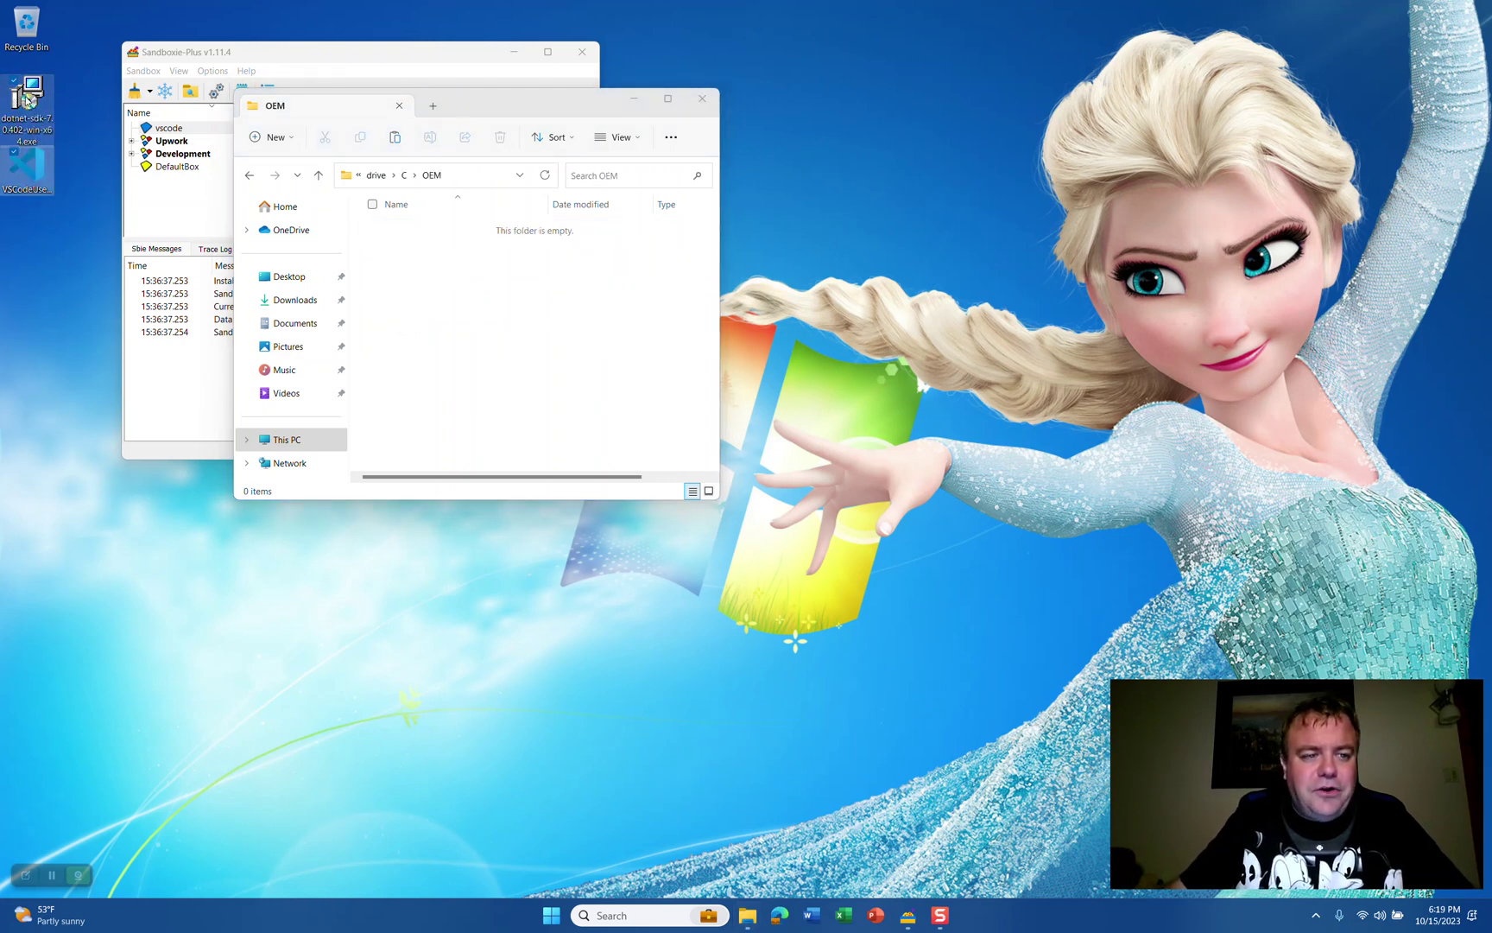
drag(26, 102, 450, 277)
click(453, 276)
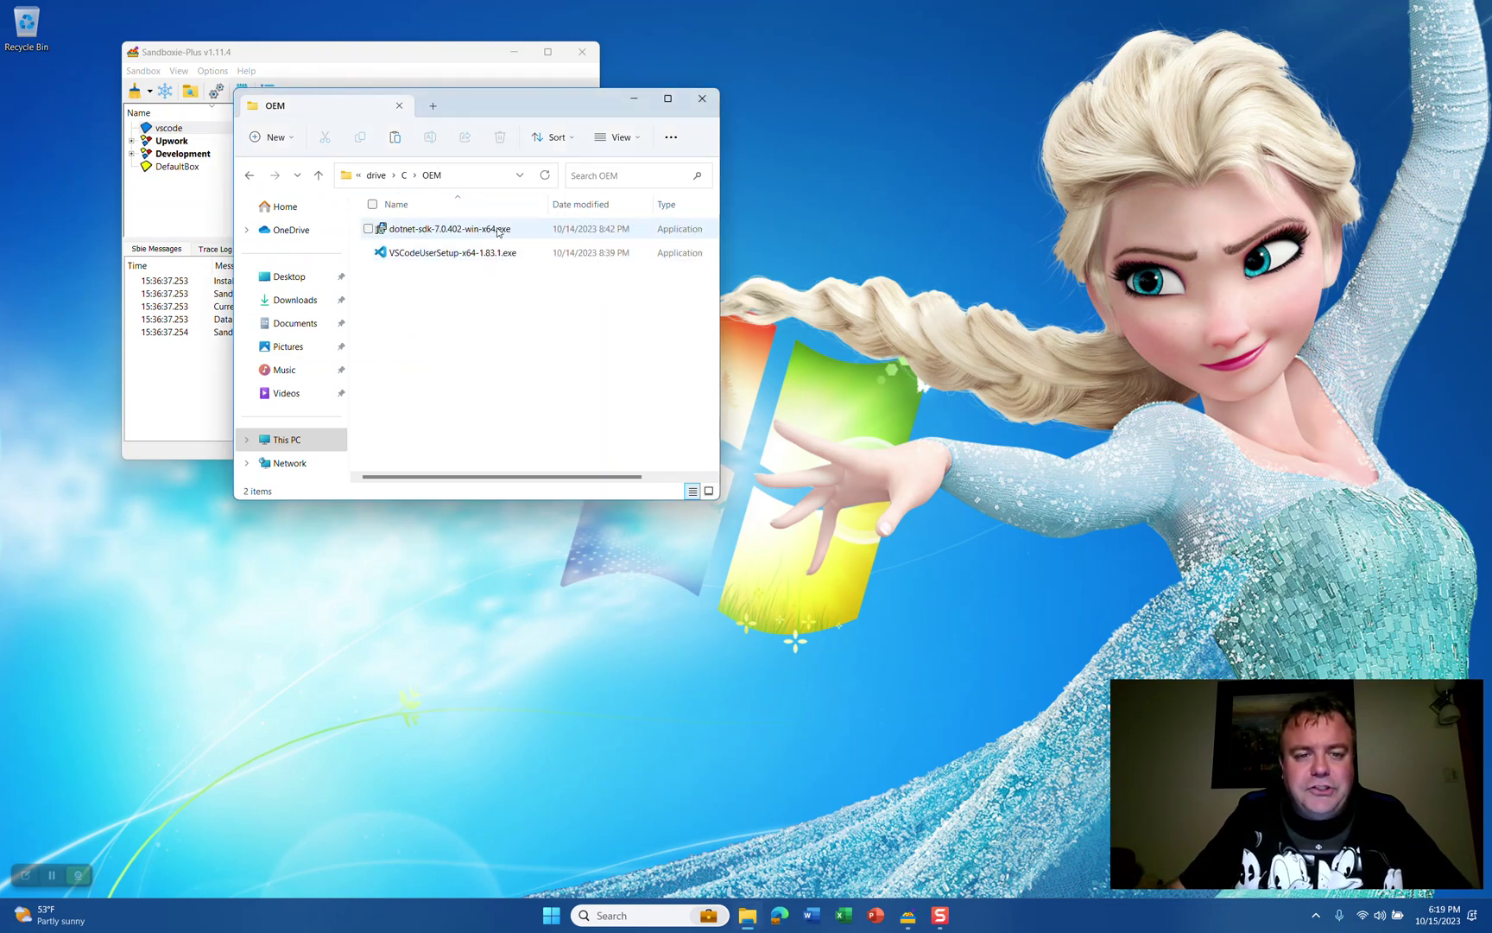
drag(536, 104, 577, 117)
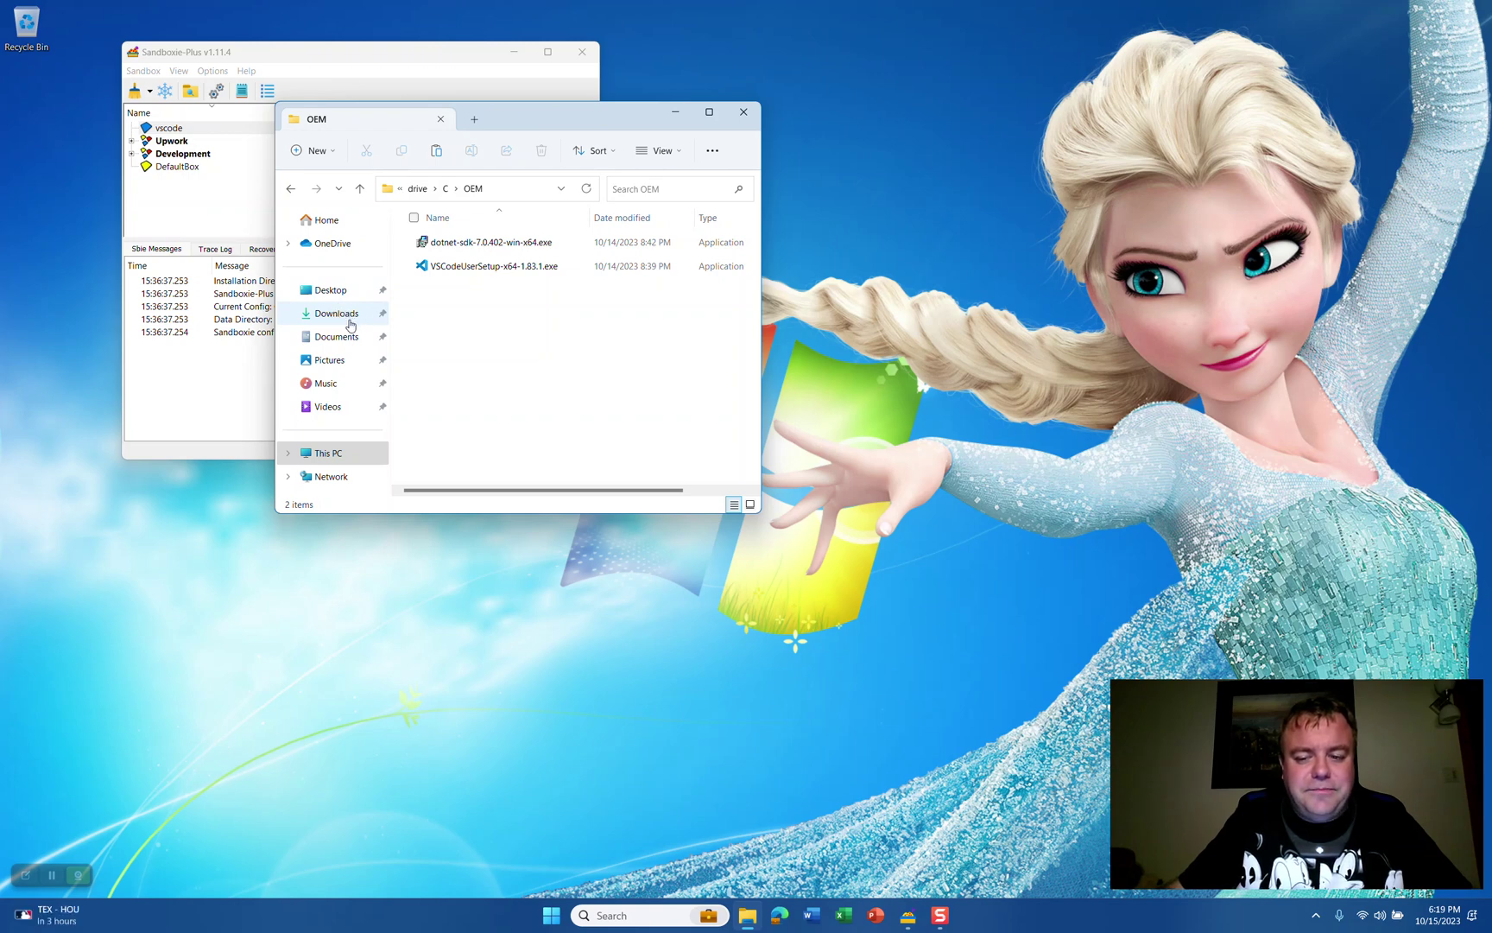
click(560, 243)
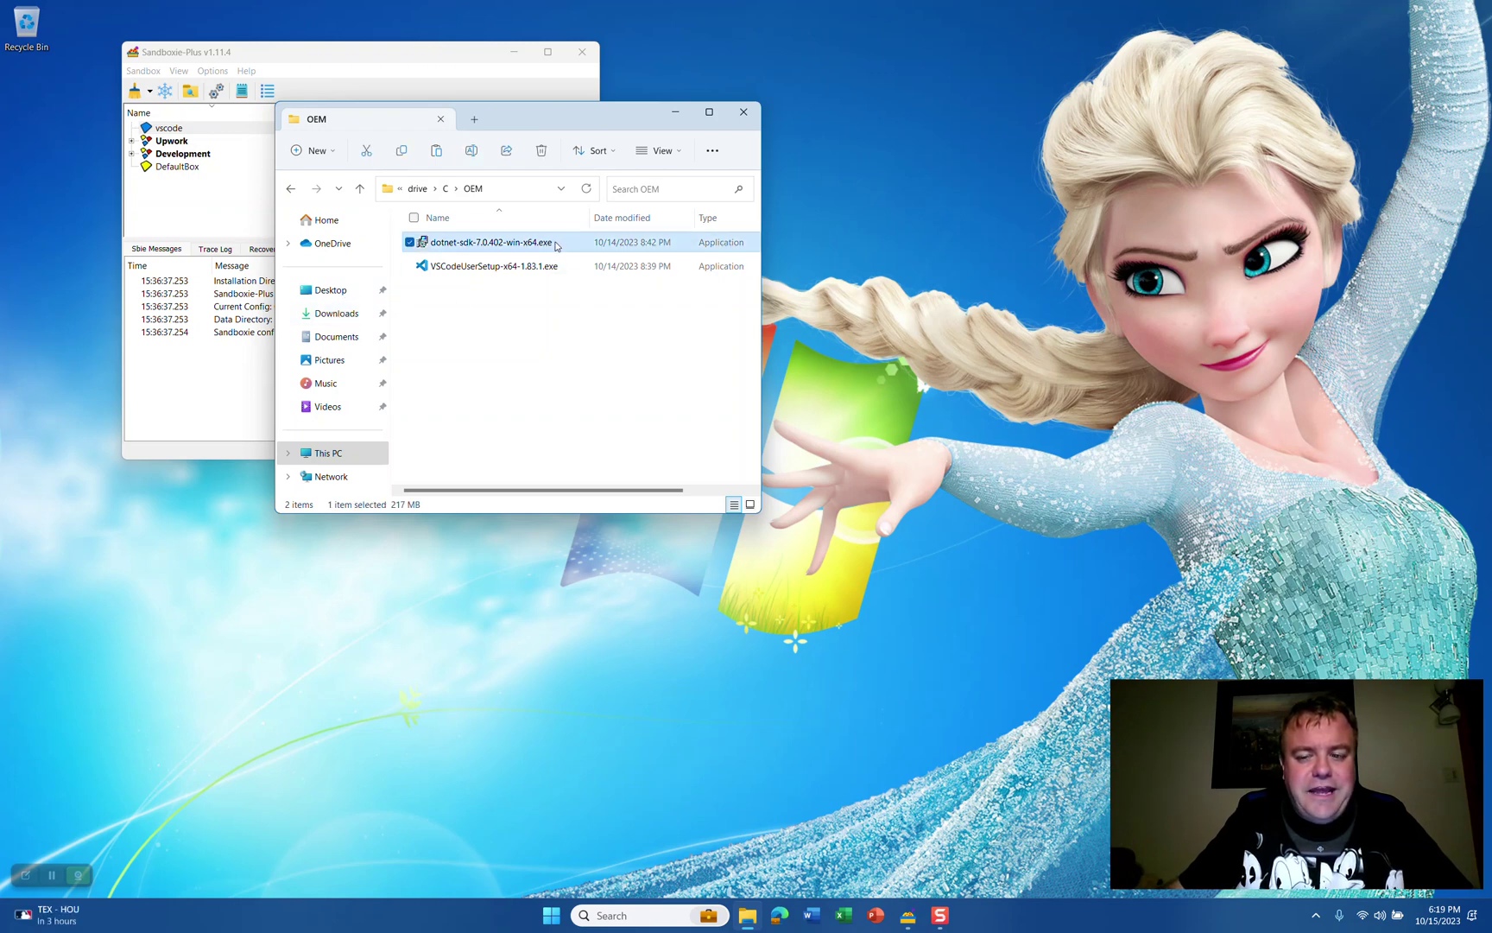
click(567, 270)
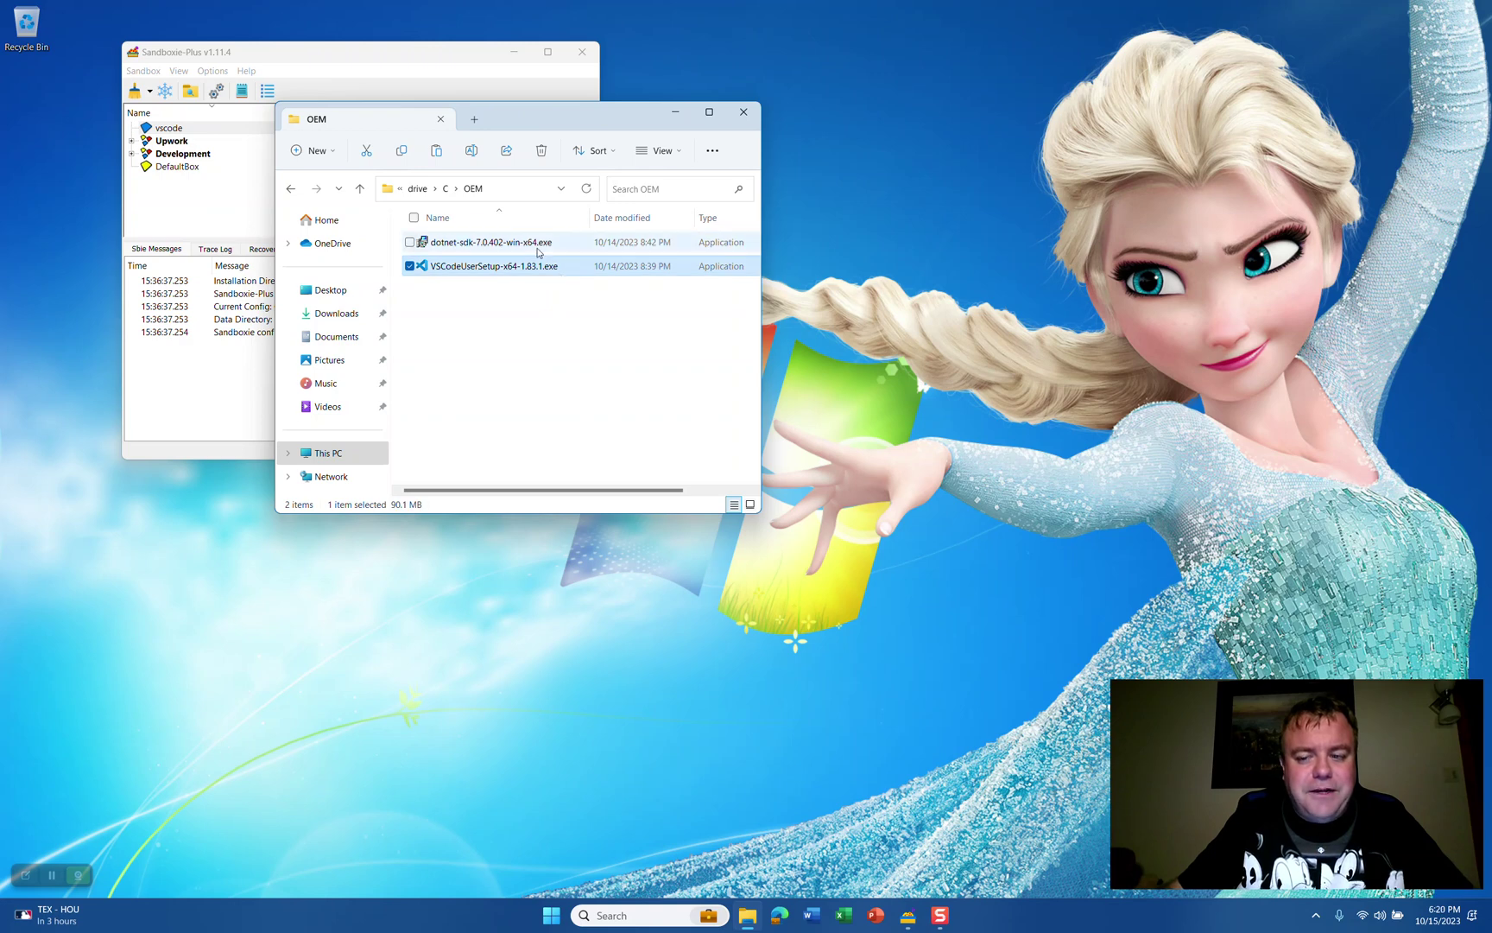
drag(566, 123, 1280, 61)
click(313, 249)
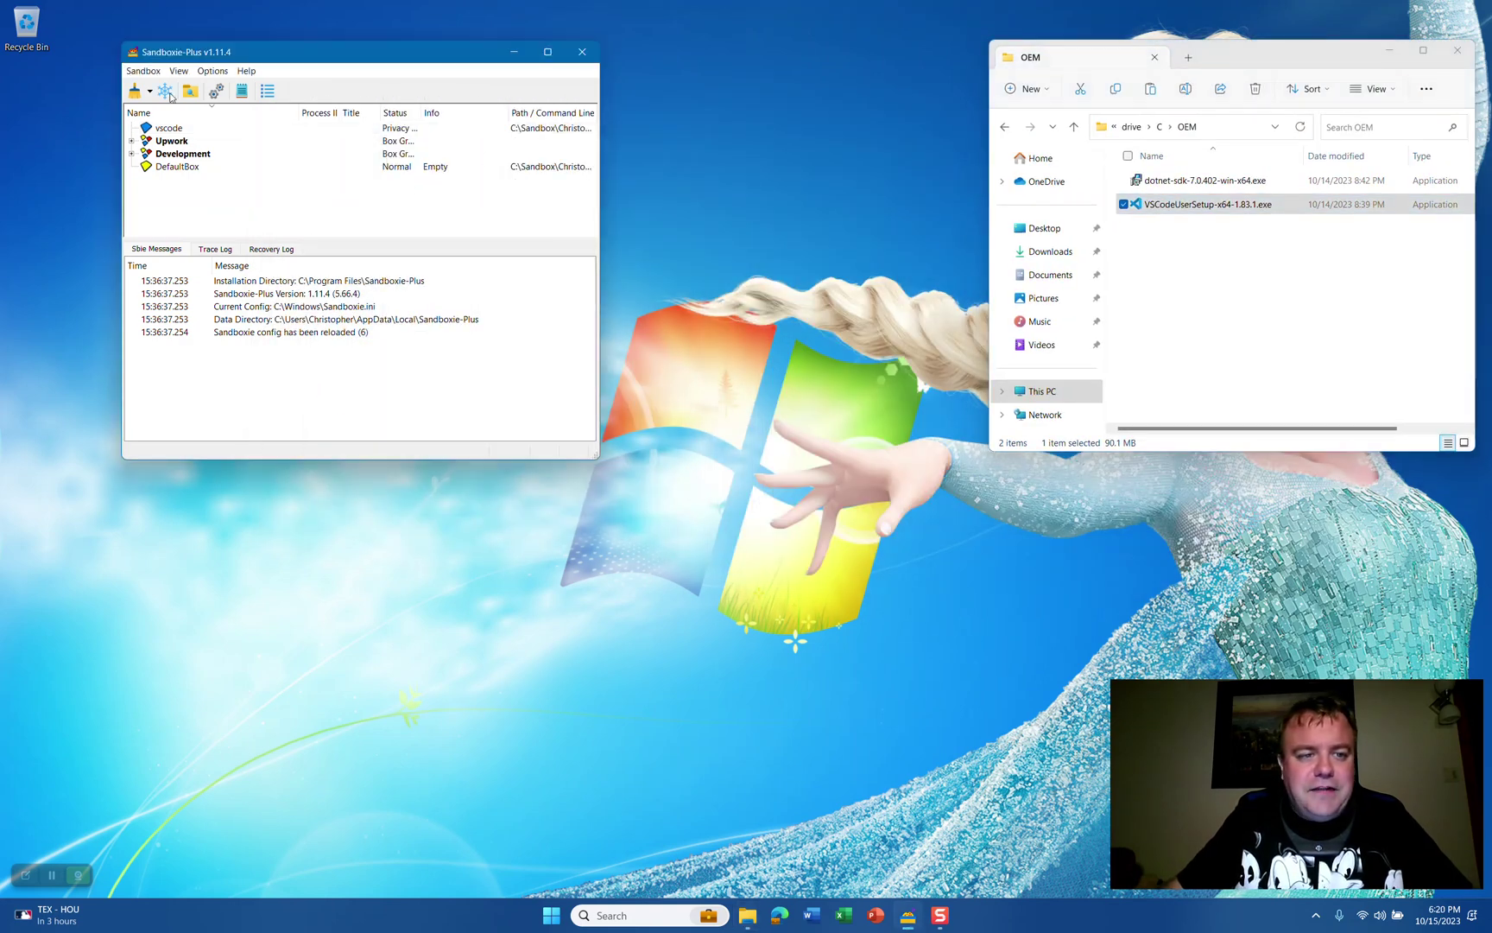
right_click(201, 138)
Run C:\OEM\dotnet-sdk-7.0.402-win-x64.exe in the vscode box as UAC Administrator
mouse_move(204, 137)
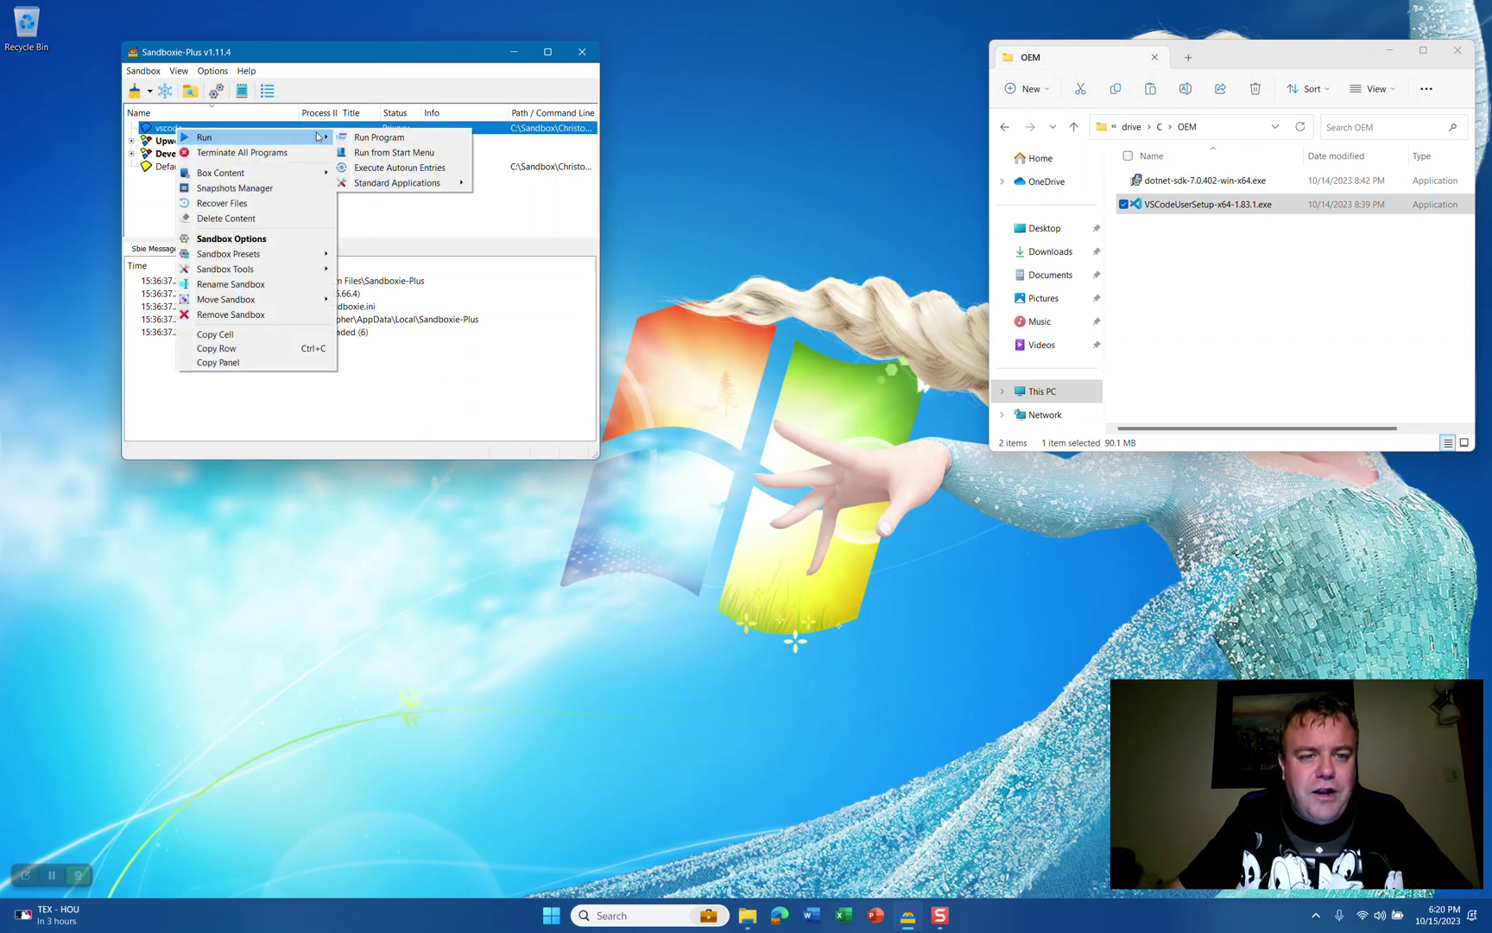
click(378, 137)
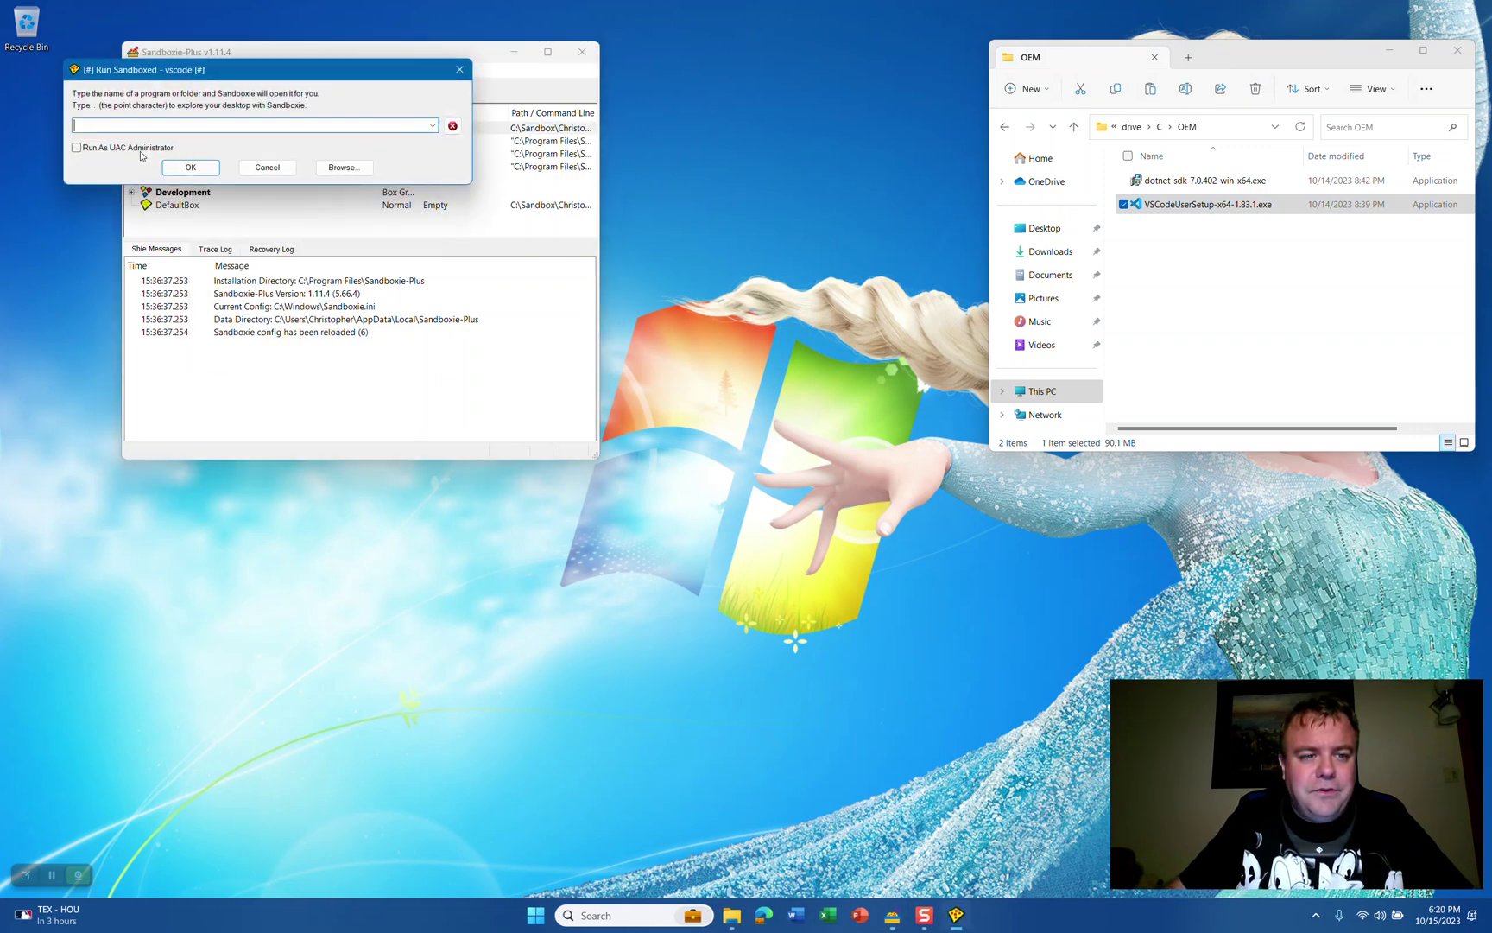
click(343, 169)
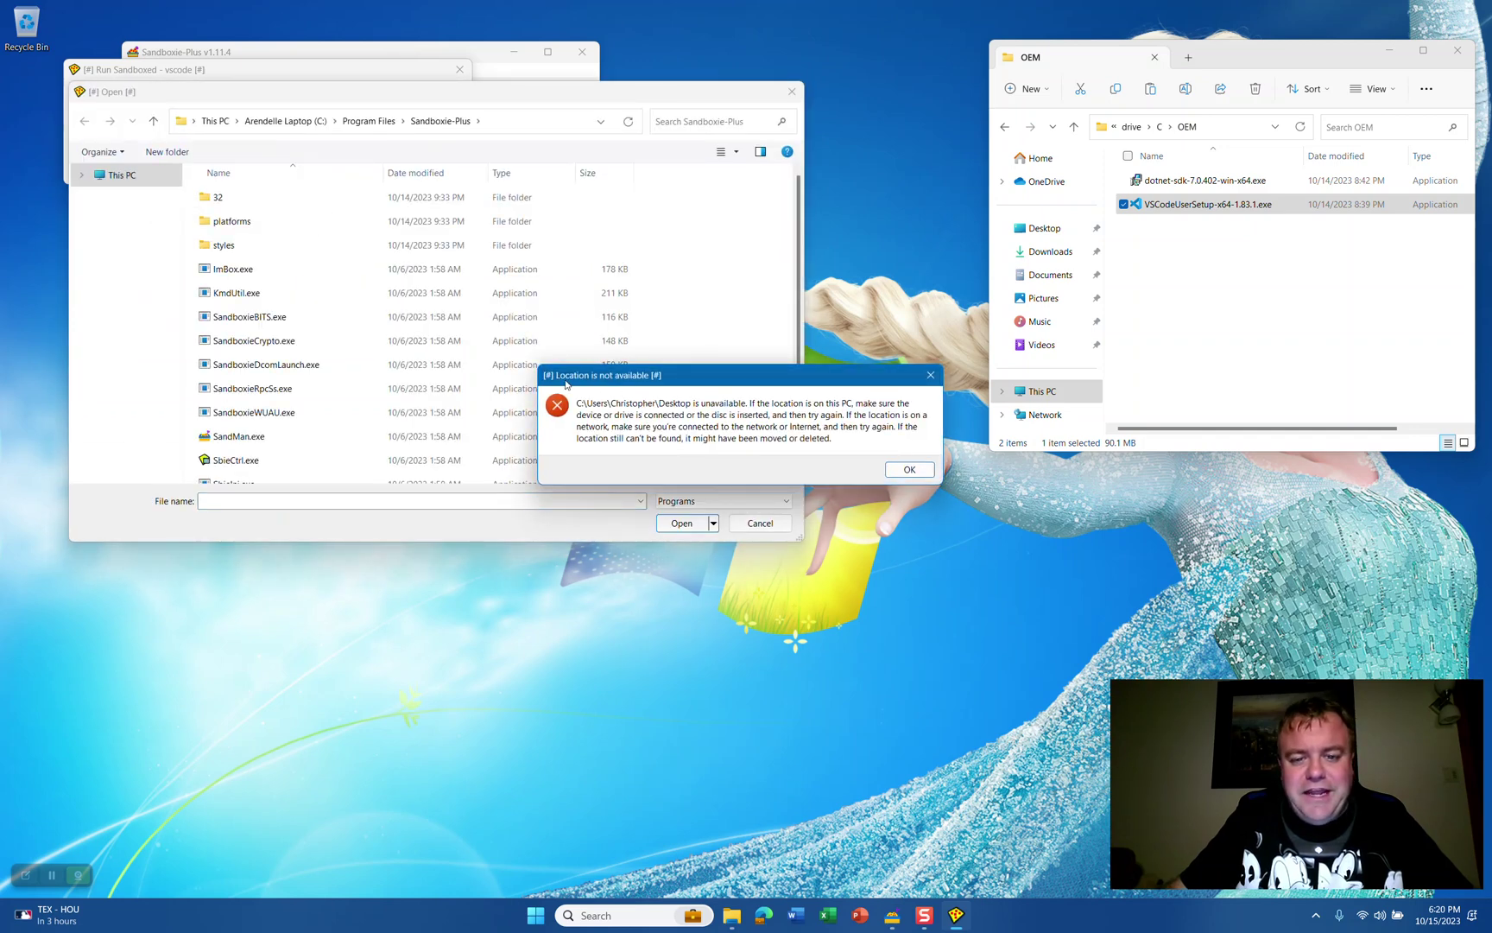
click(908, 470)
click(139, 223)
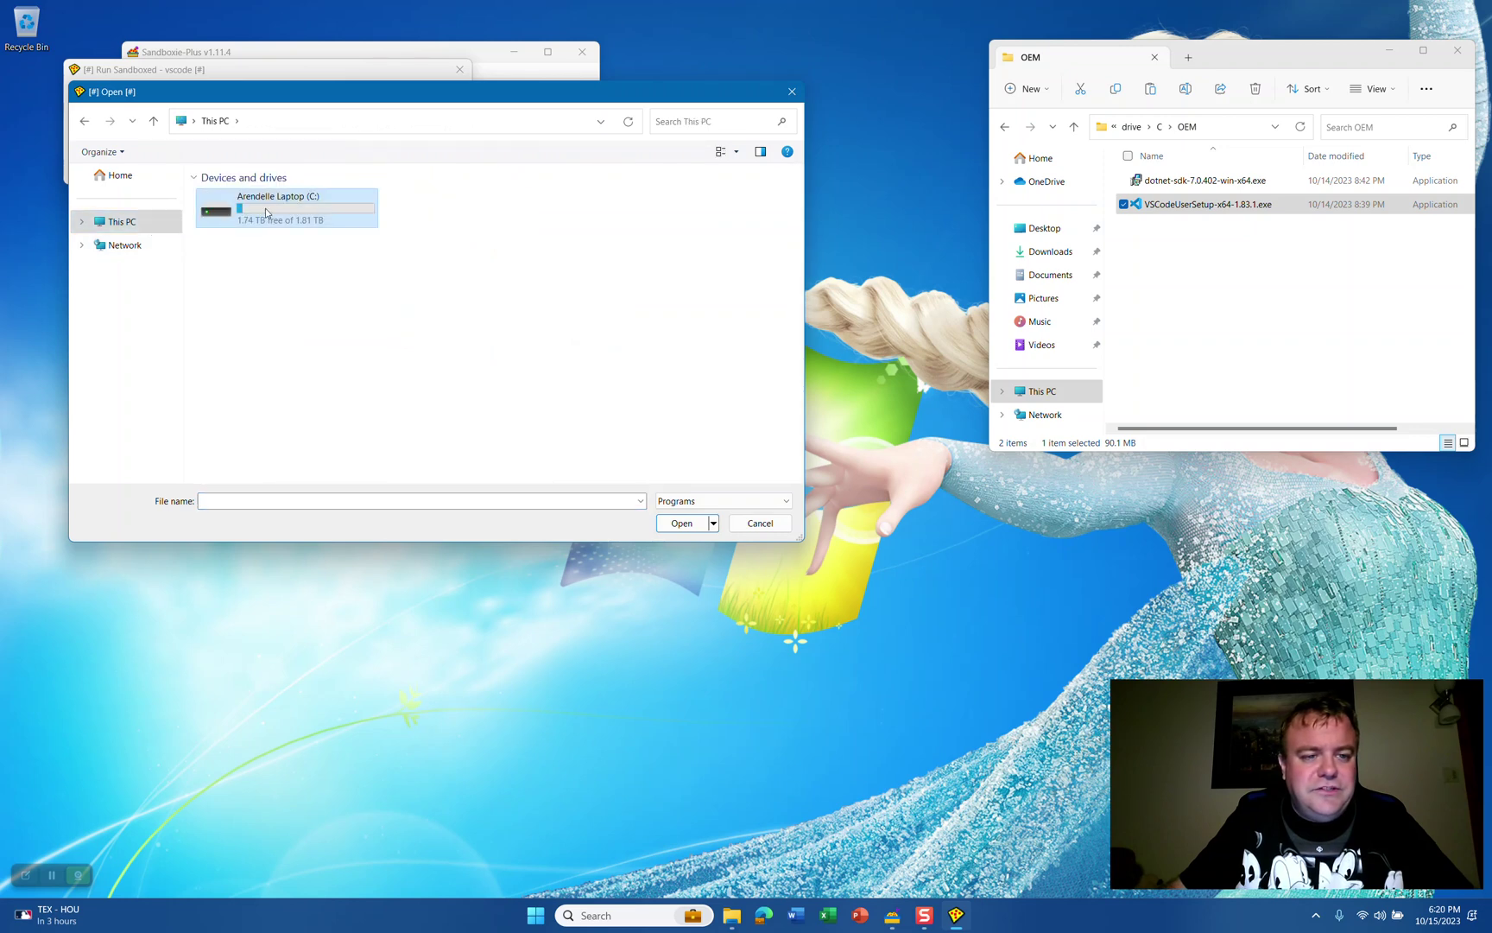
double_click(266, 213)
double_click(253, 206)
double_click(271, 204)
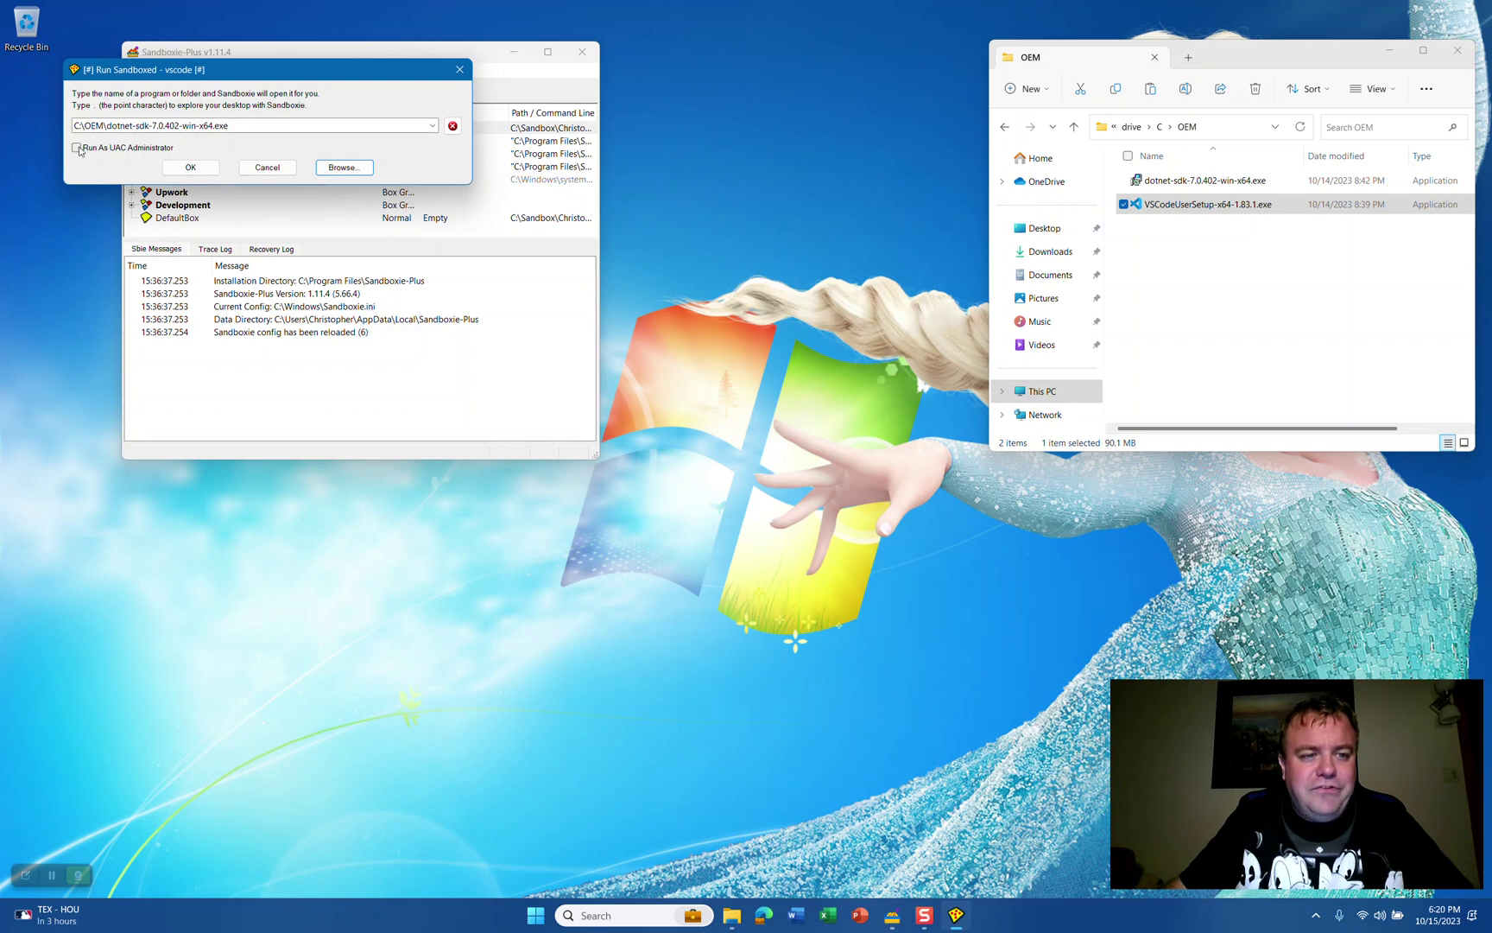
click(78, 147)
click(193, 167)
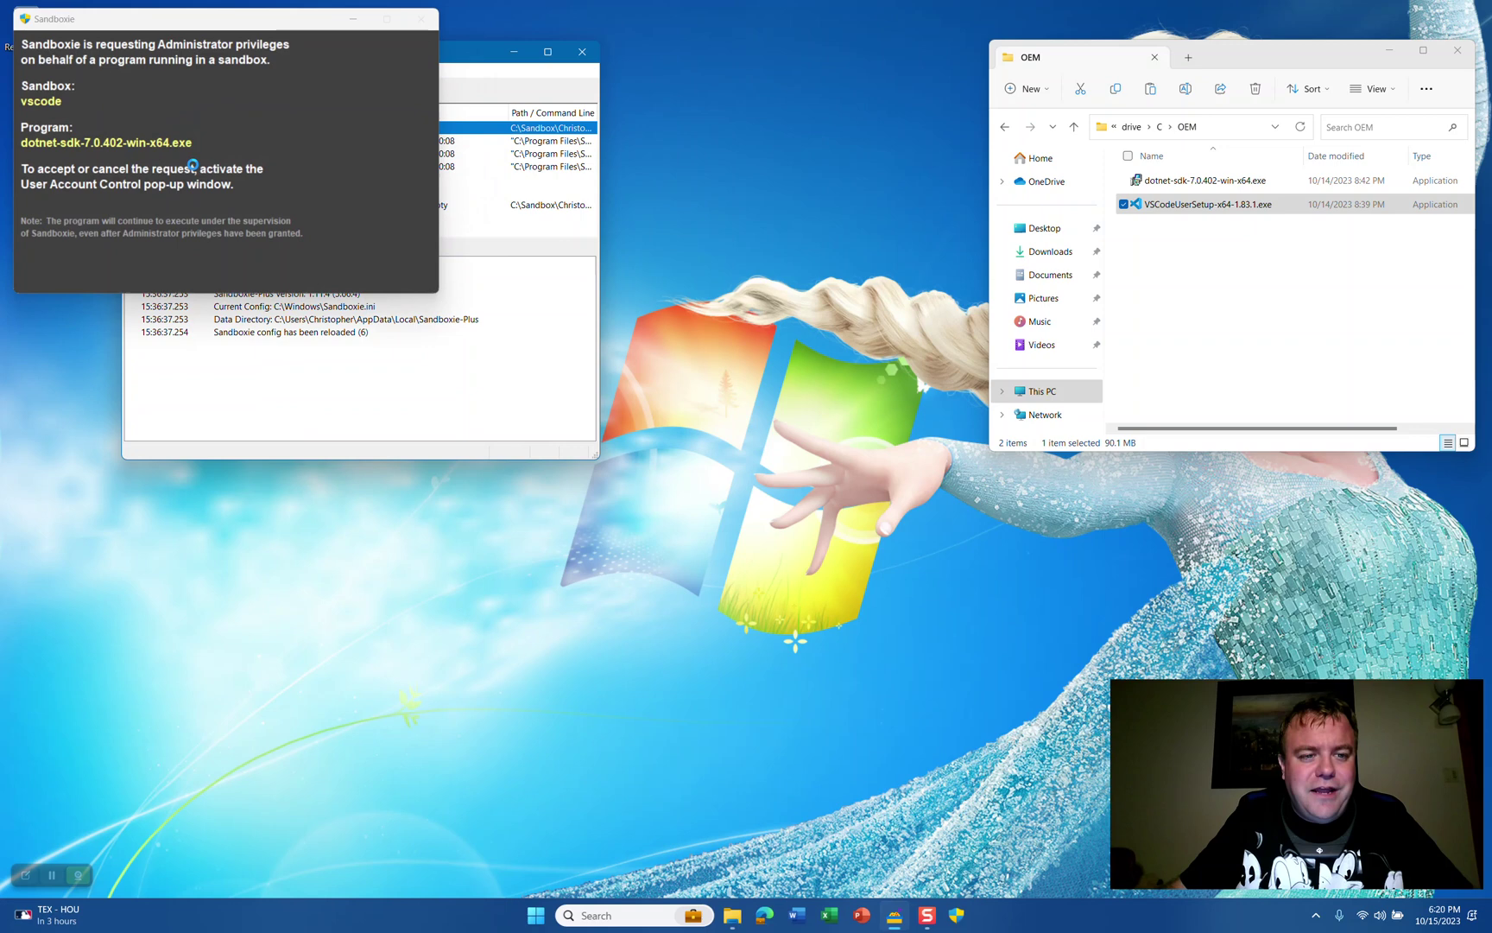
Approve the administrator prompt and install the .NET SDK, keeping the installer window in view
click(670, 581)
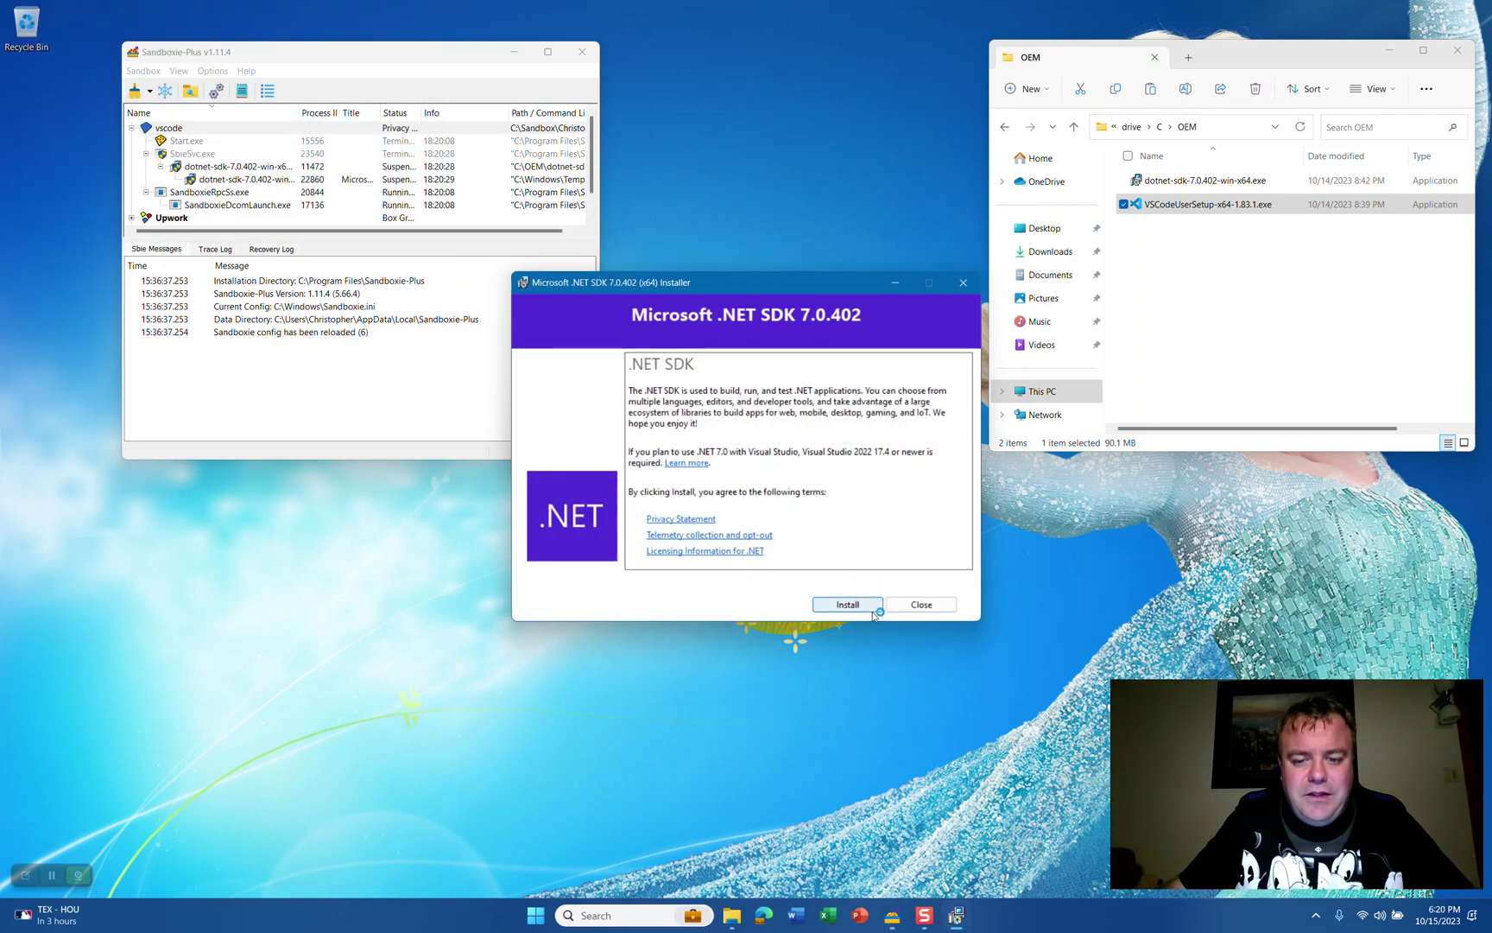
click(846, 604)
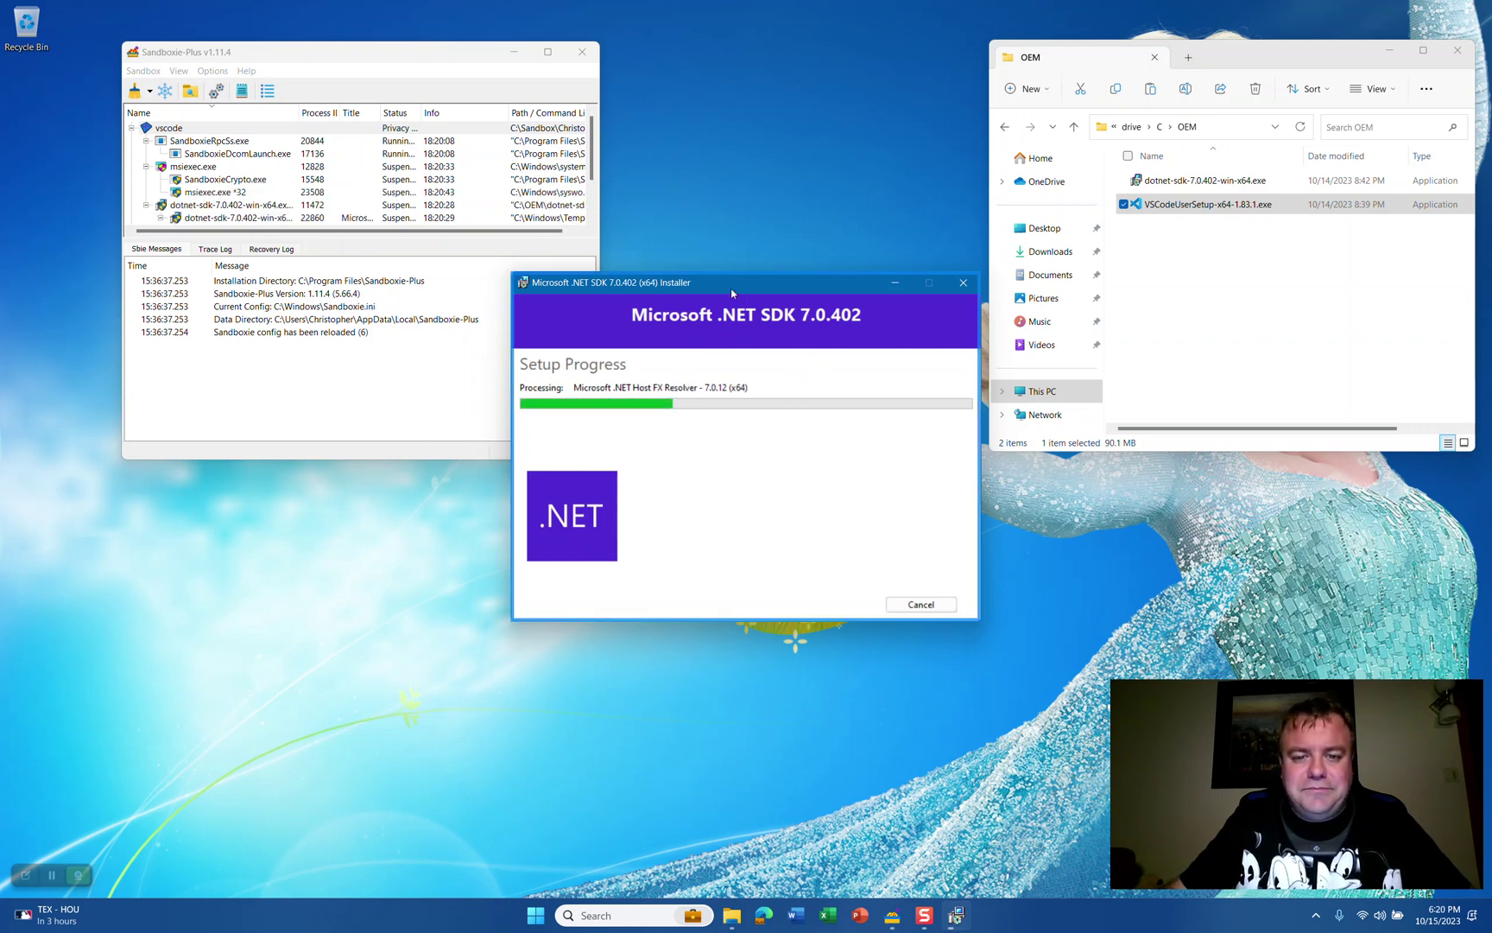
drag(730, 287, 590, 218)
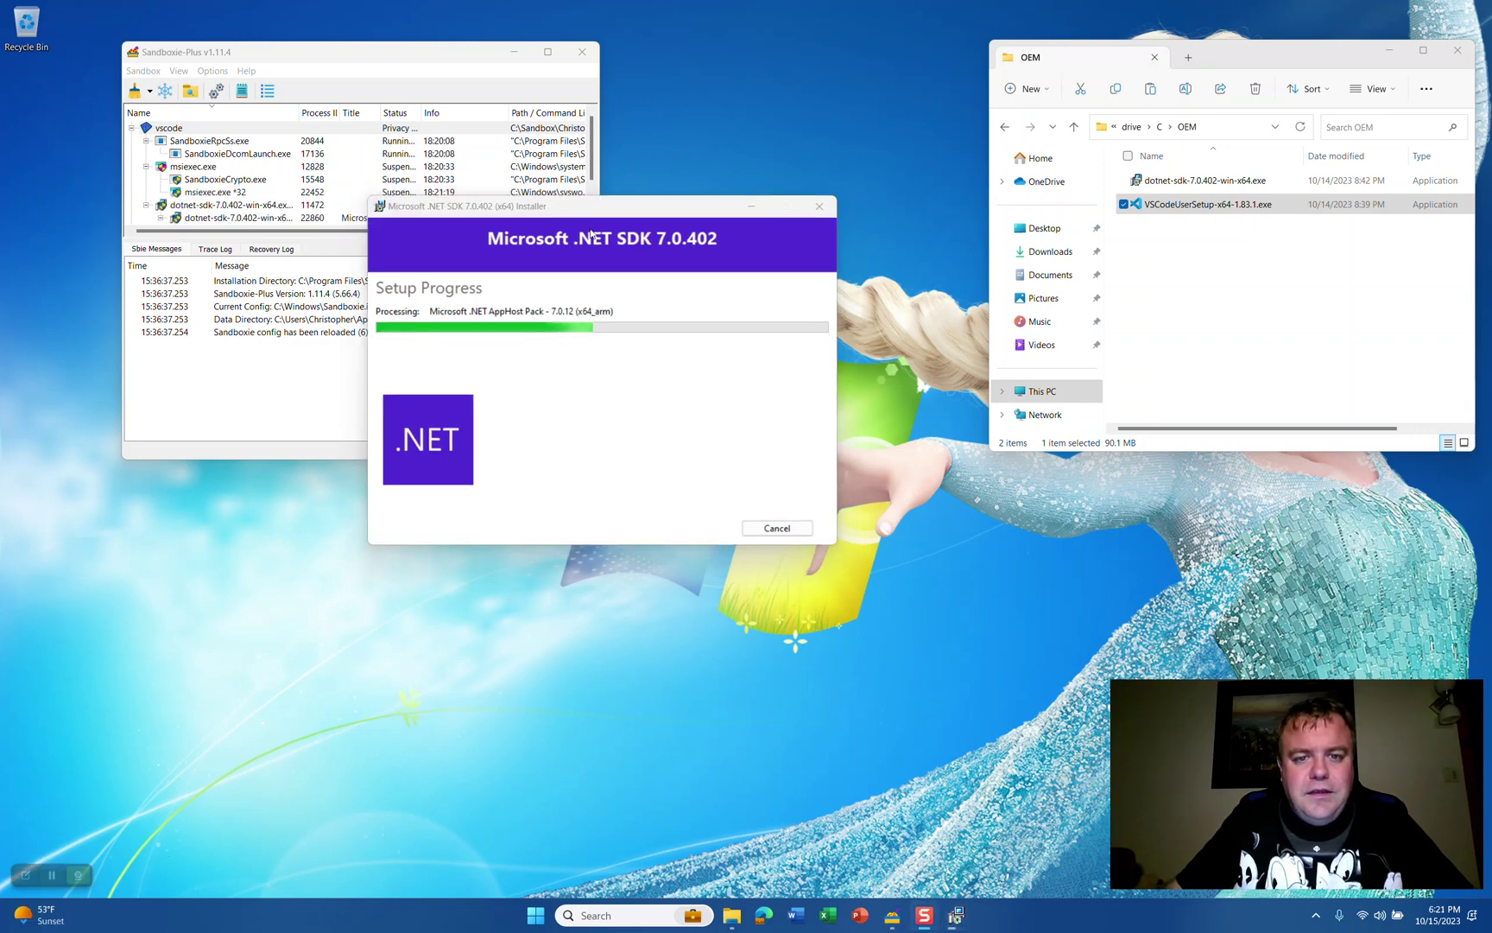
drag(601, 216, 695, 239)
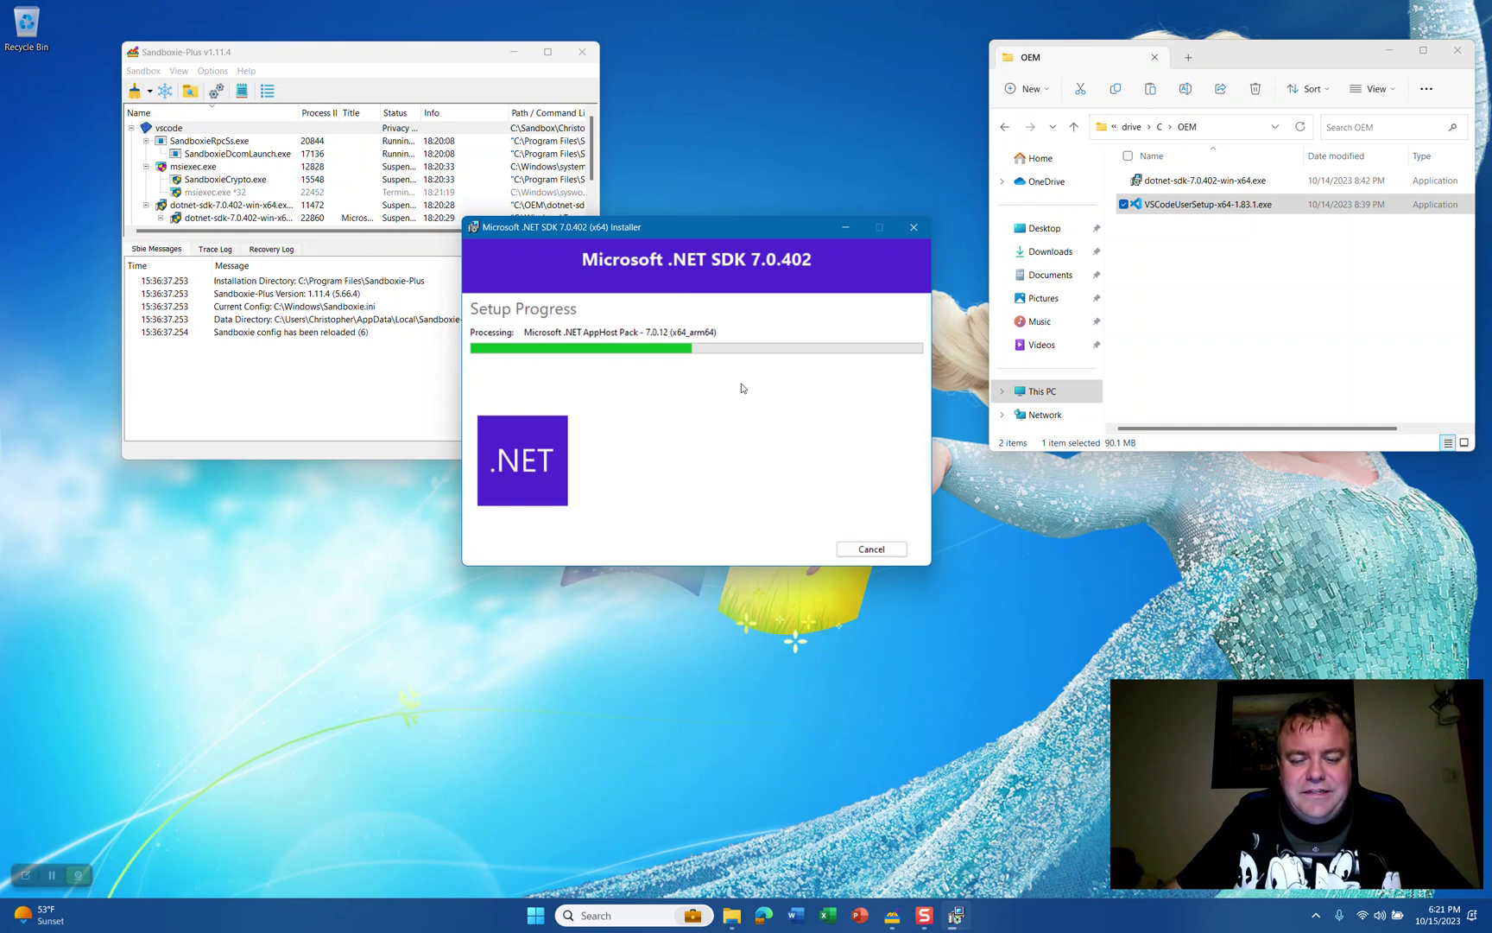
click(676, 269)
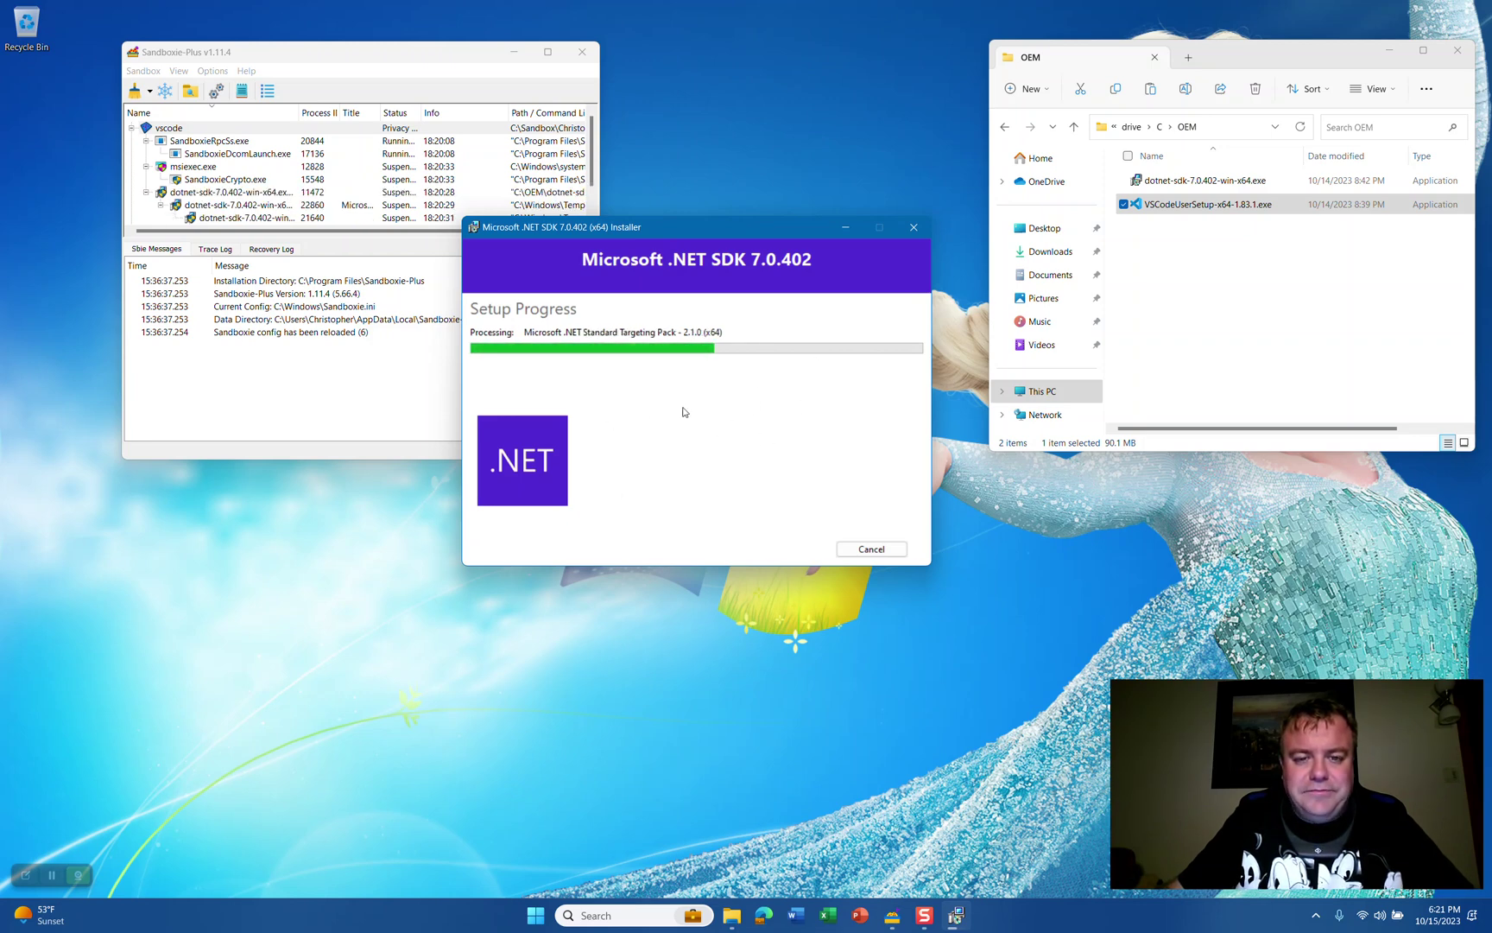
mouse_move(682, 229)
mouse_down()
mouse_move(708, 234)
mouse_move(693, 235)
mouse_up()
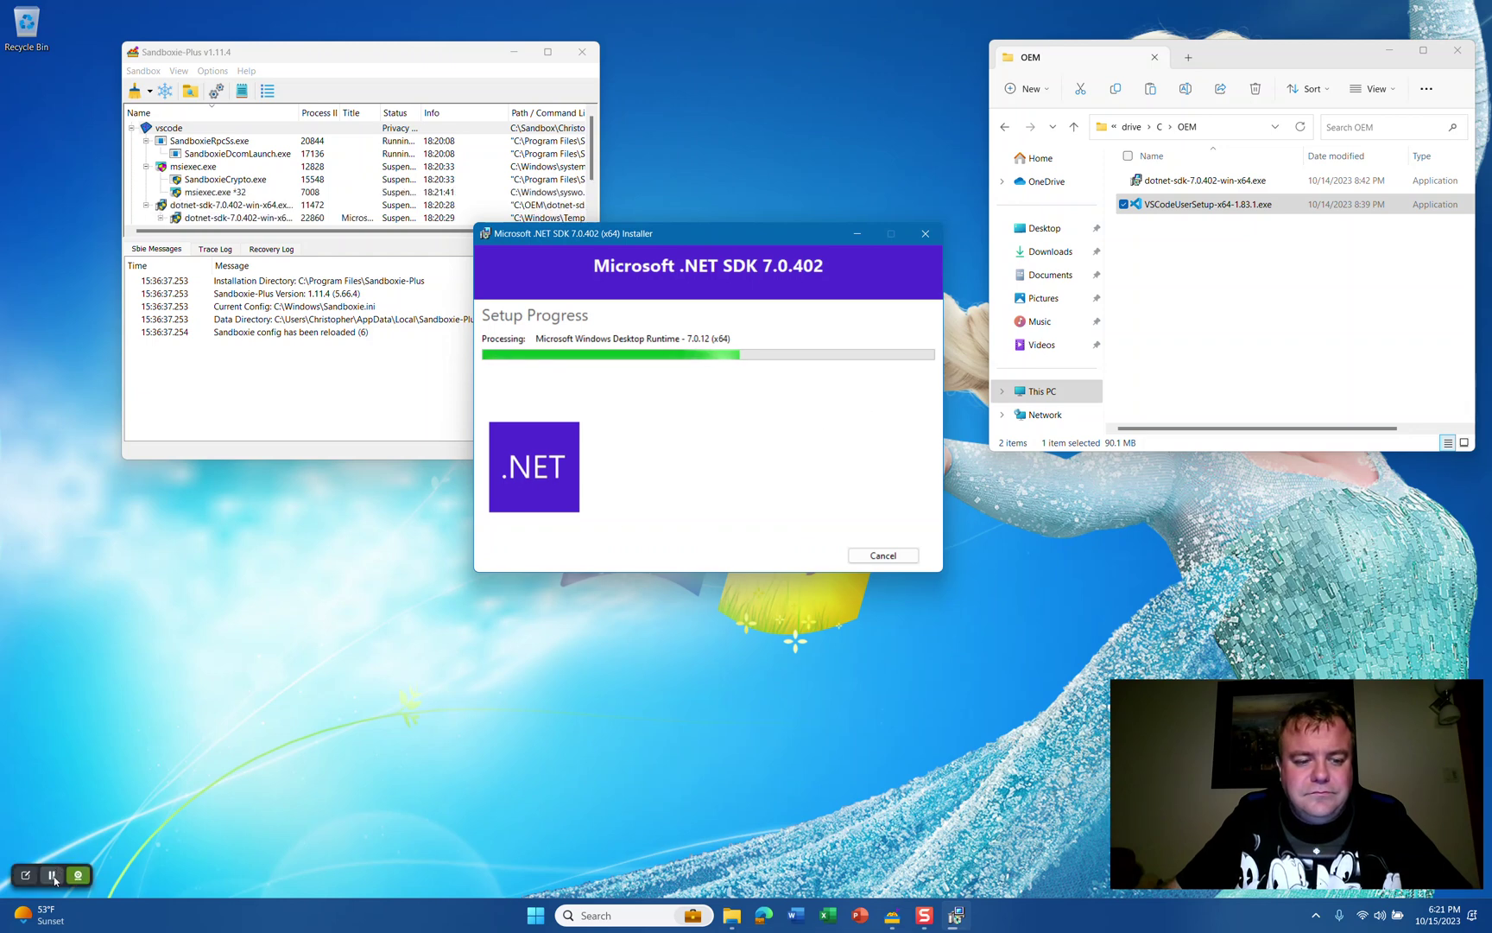
click(786, 440)
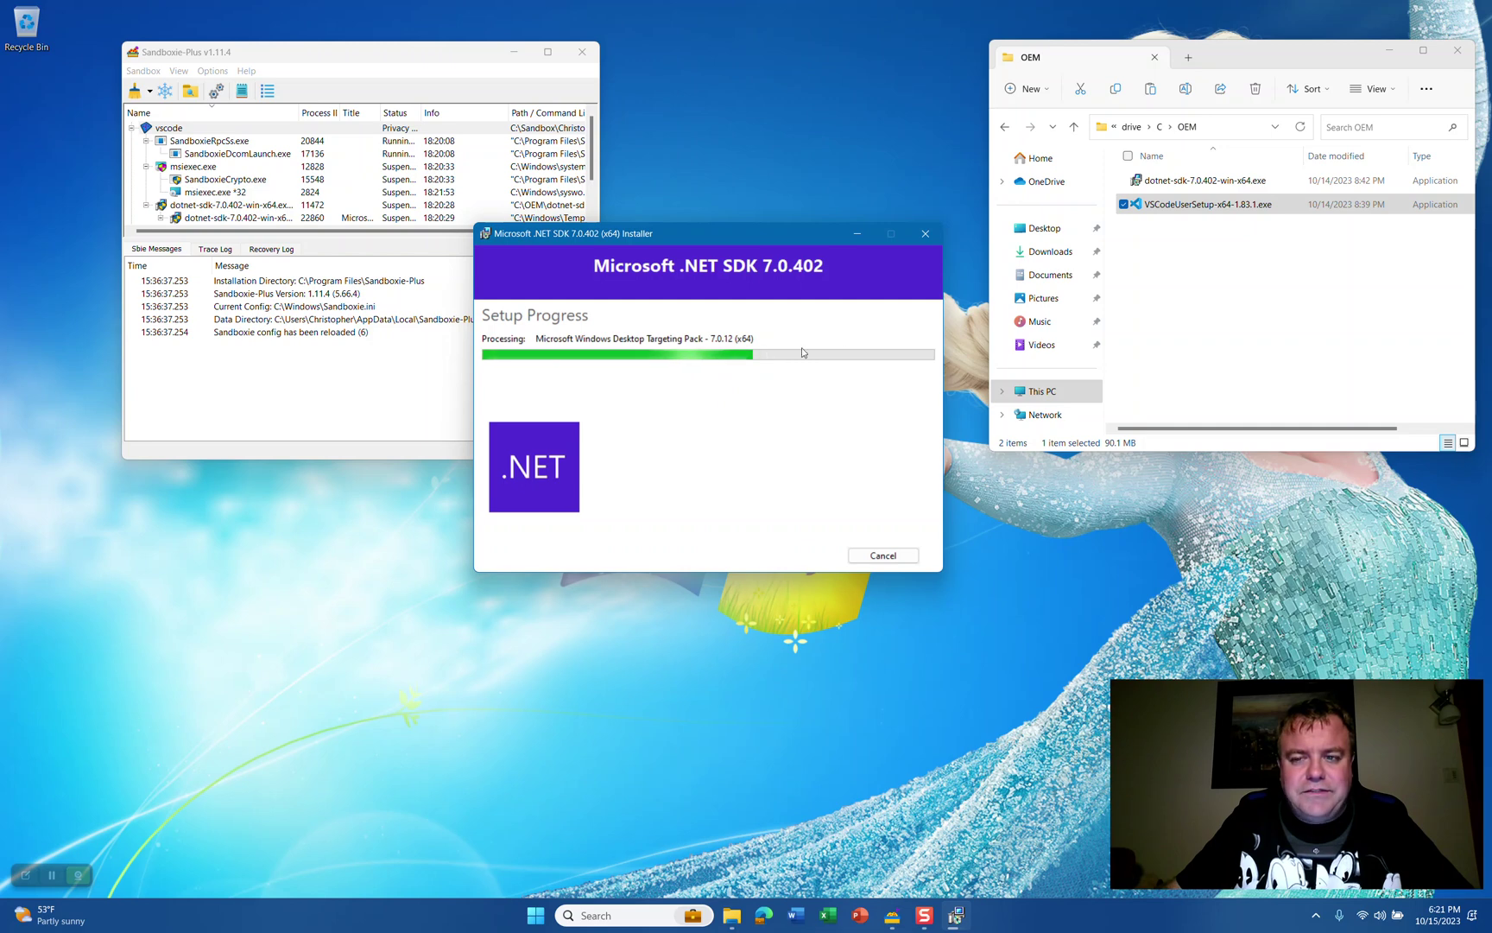
click(697, 232)
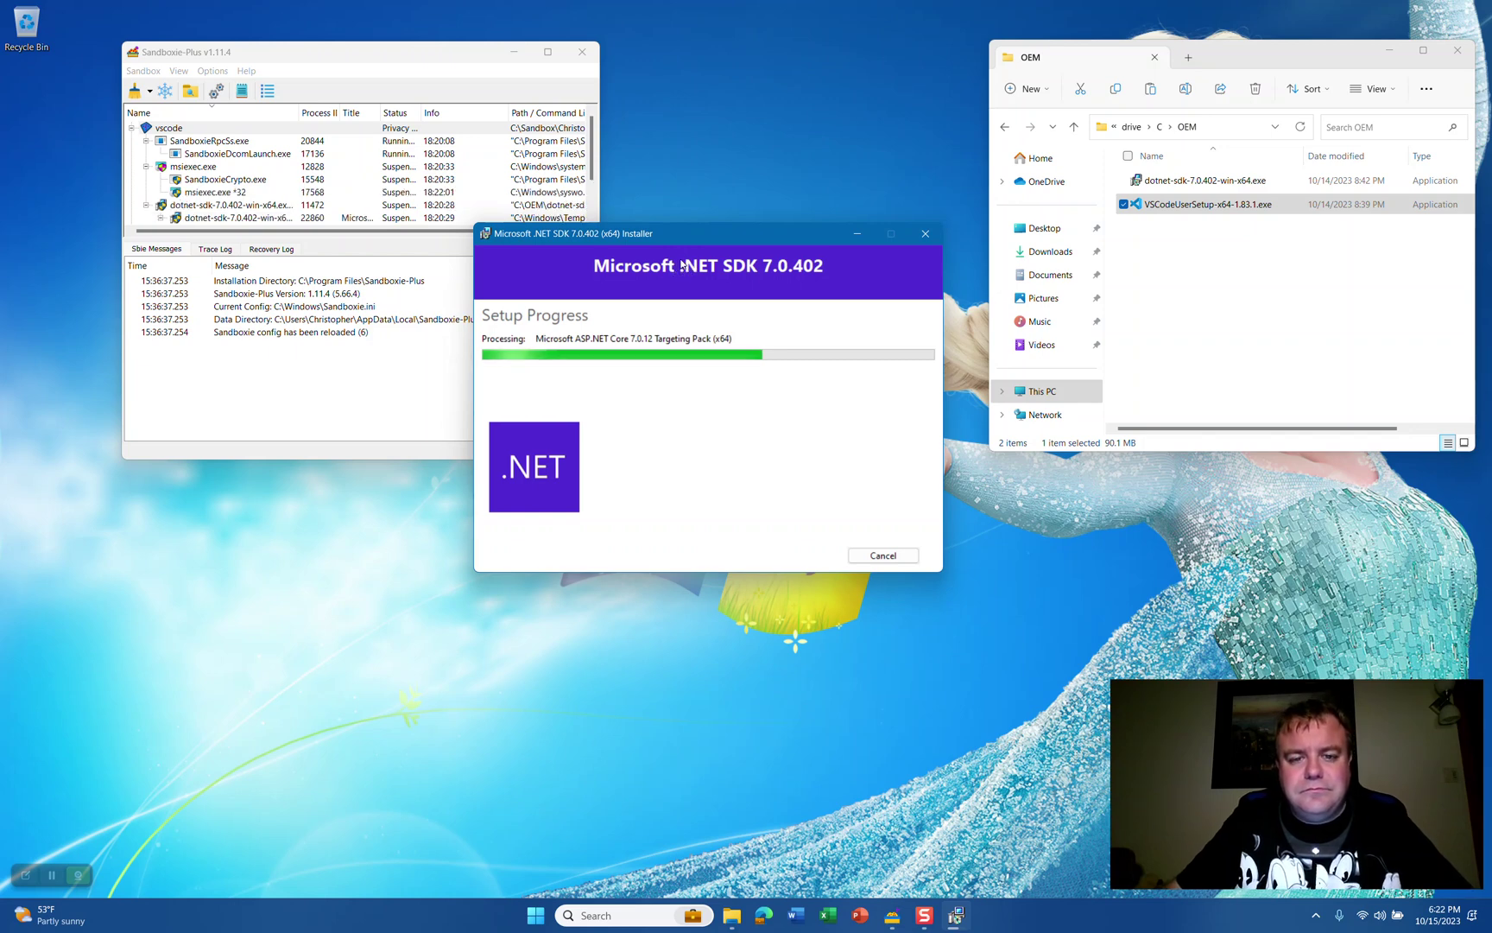
drag(682, 240, 690, 239)
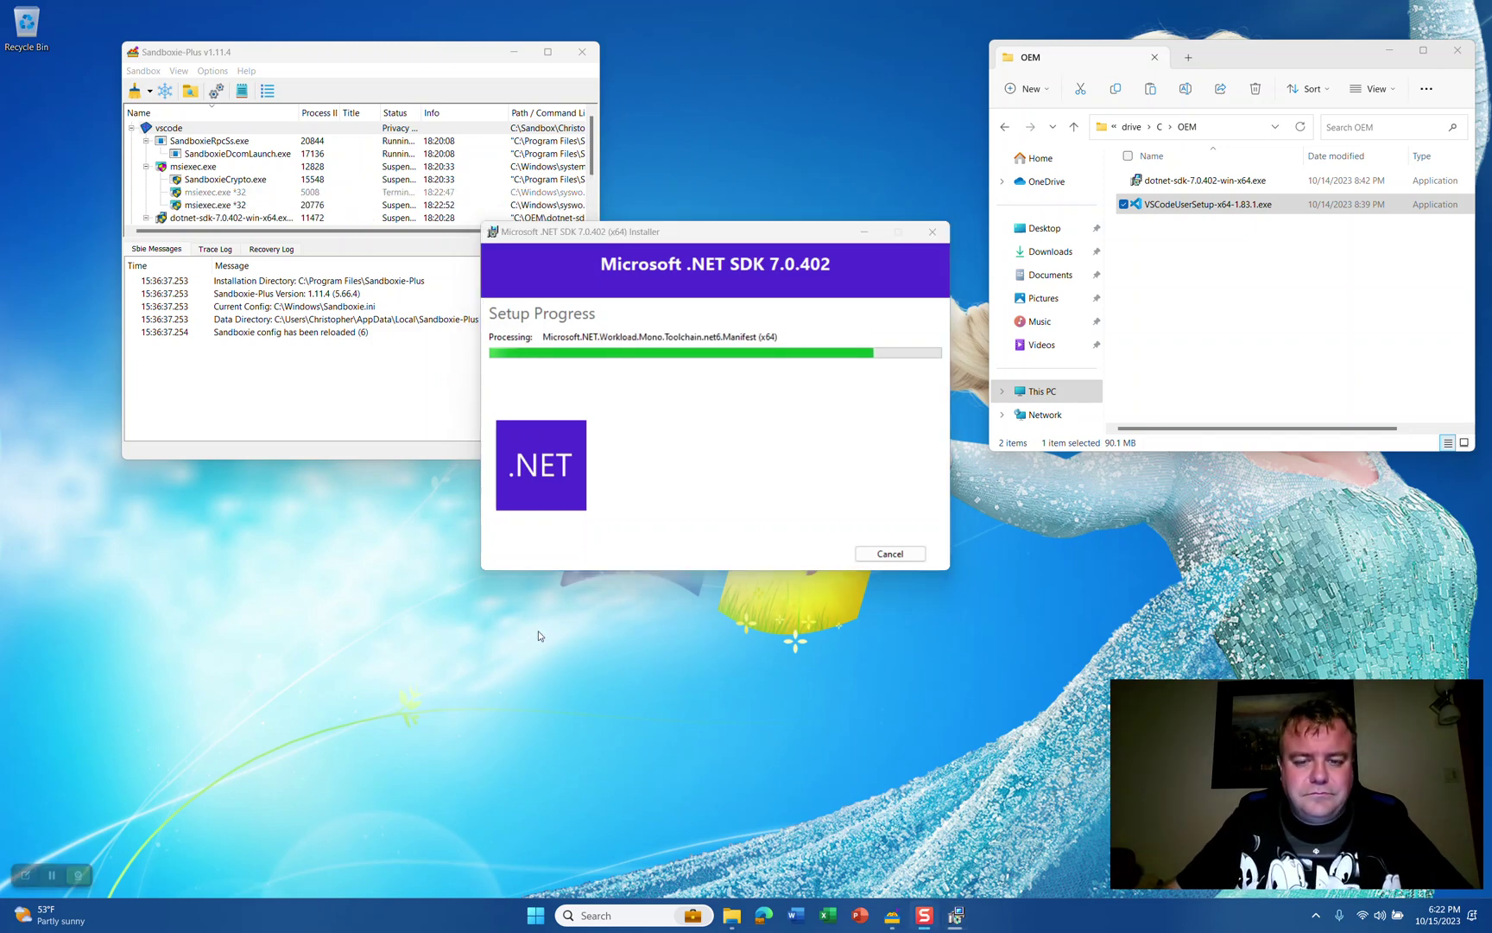
click(642, 540)
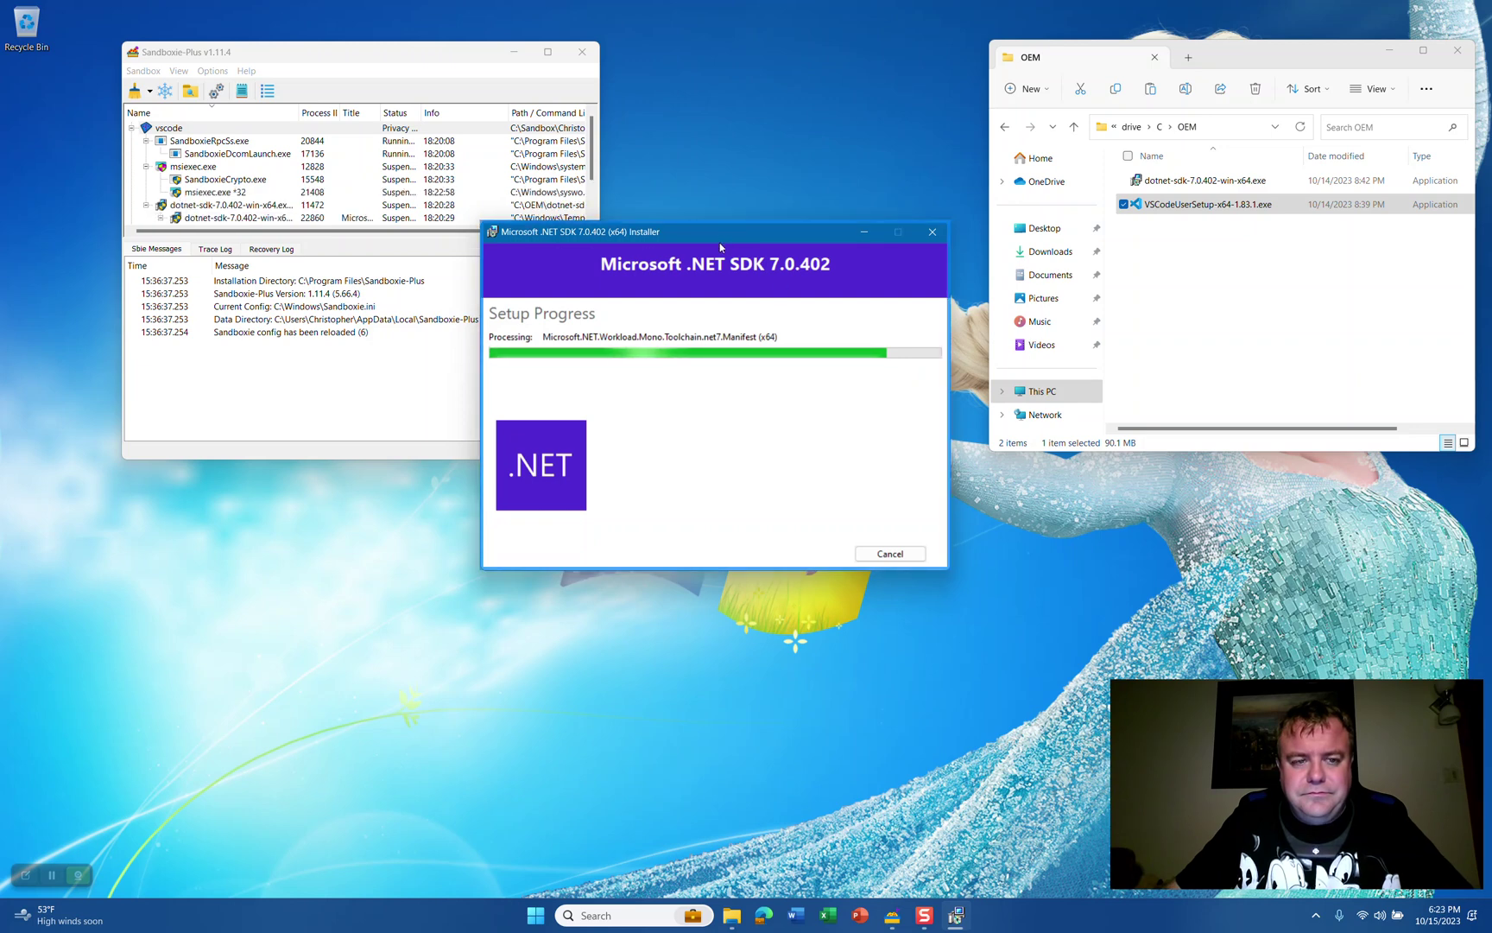
click(620, 228)
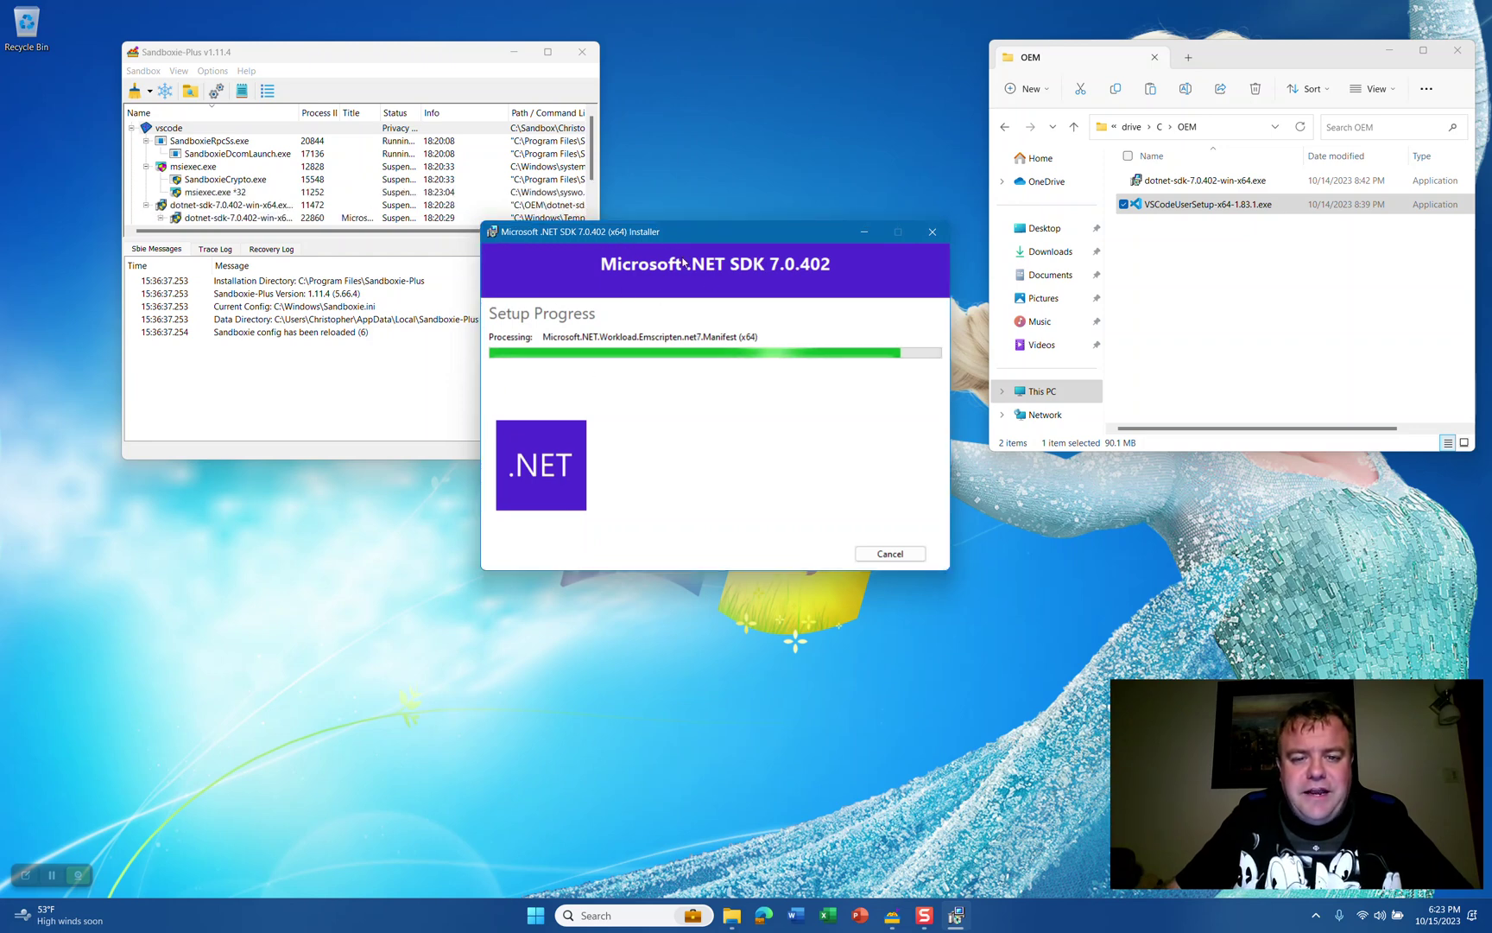
click(1166, 290)
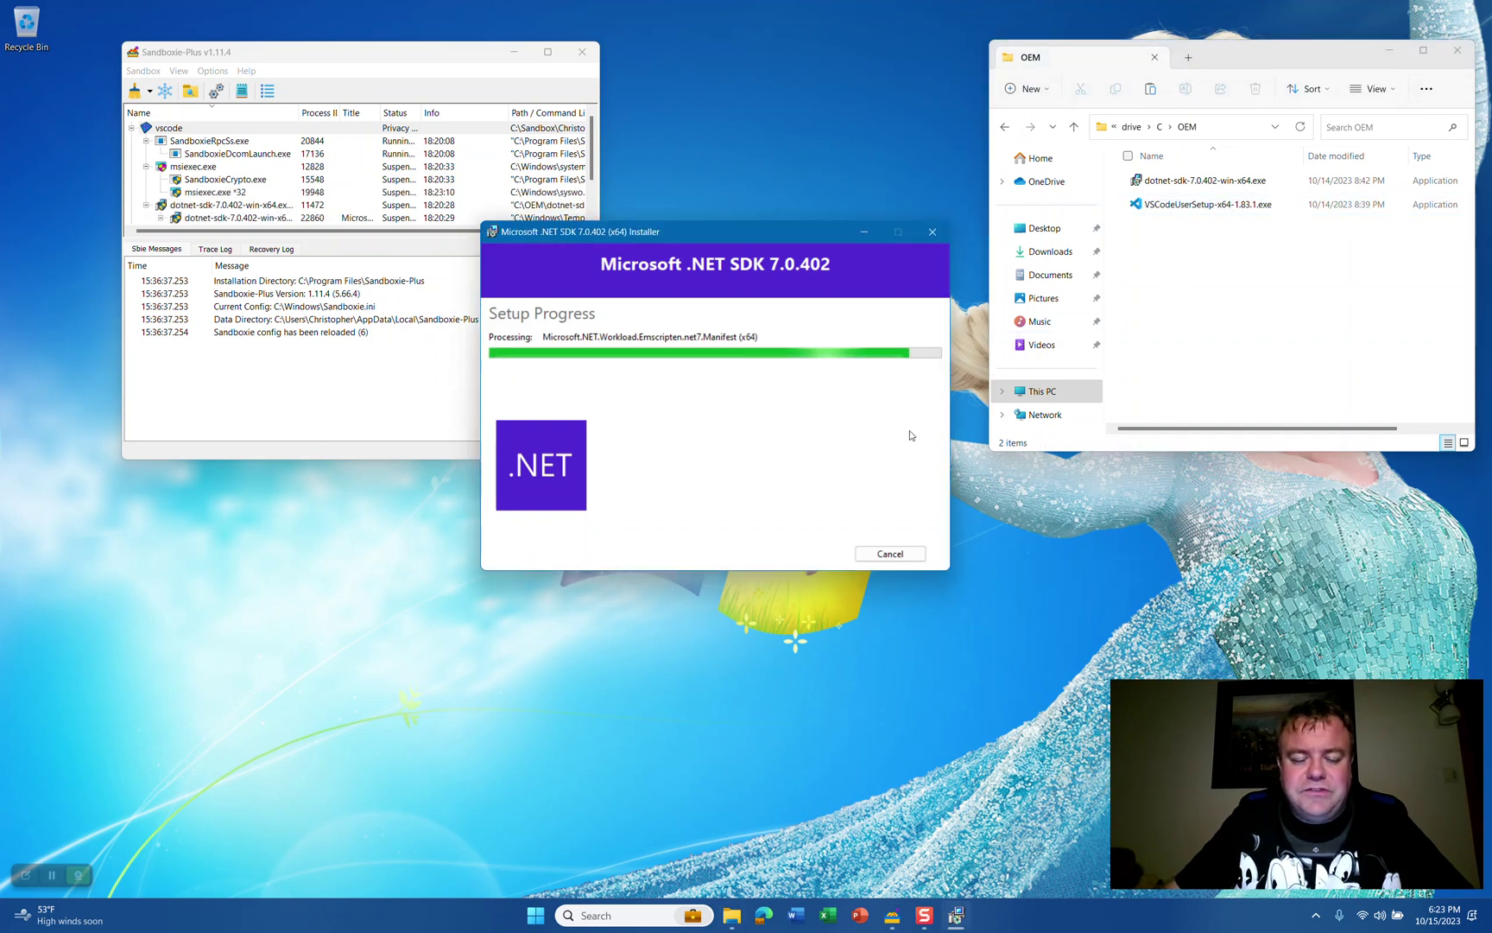
click(802, 241)
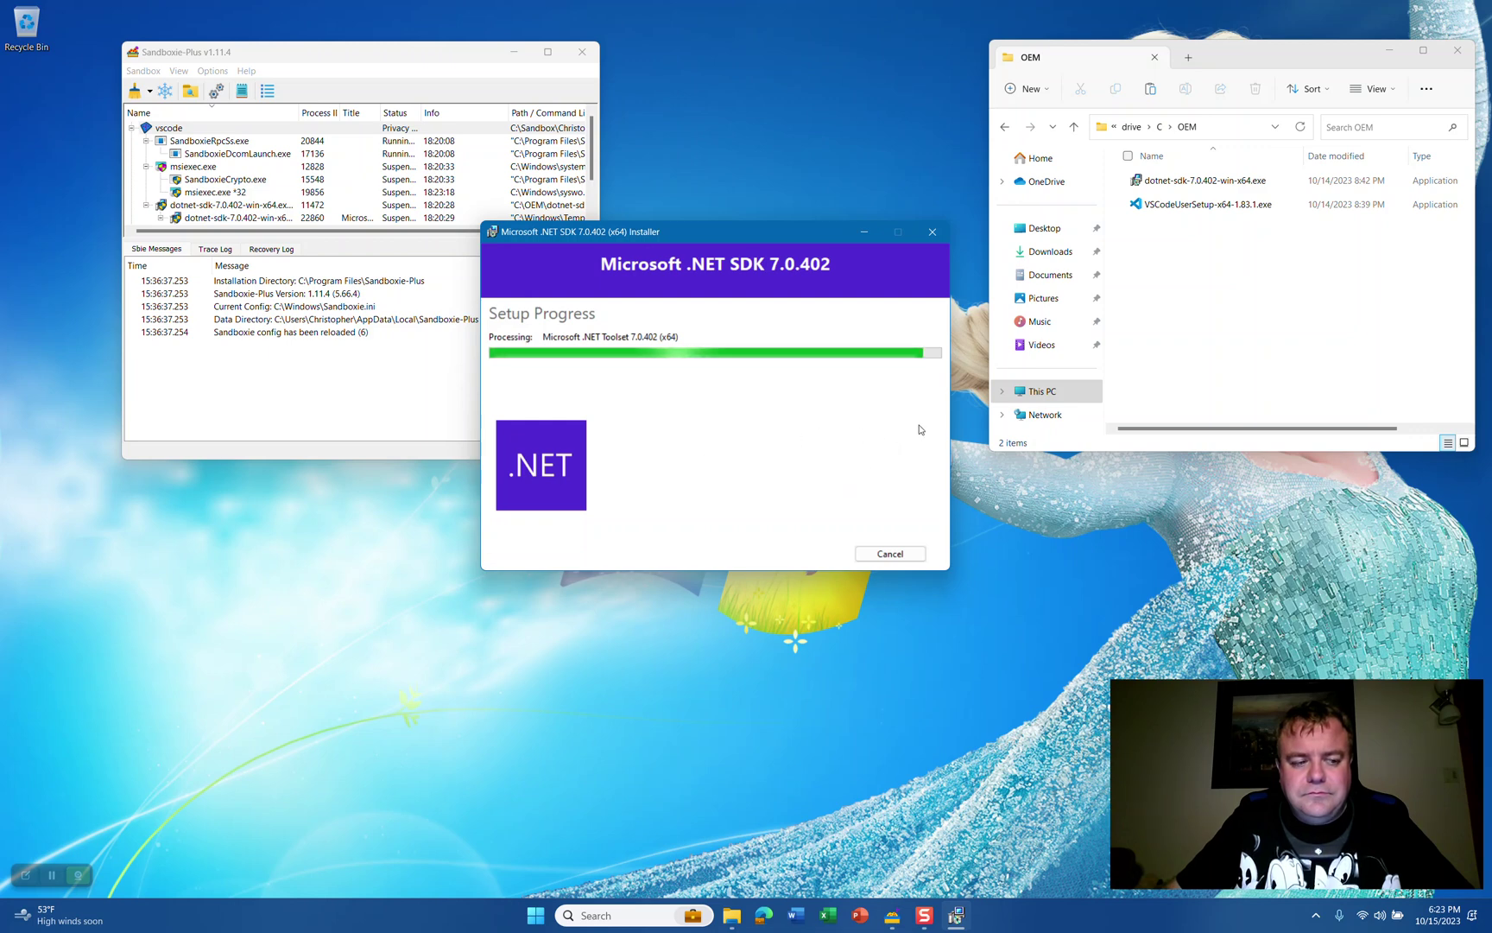
Review the installed products, including SDK 7.0.402, and close the installer
click(53, 877)
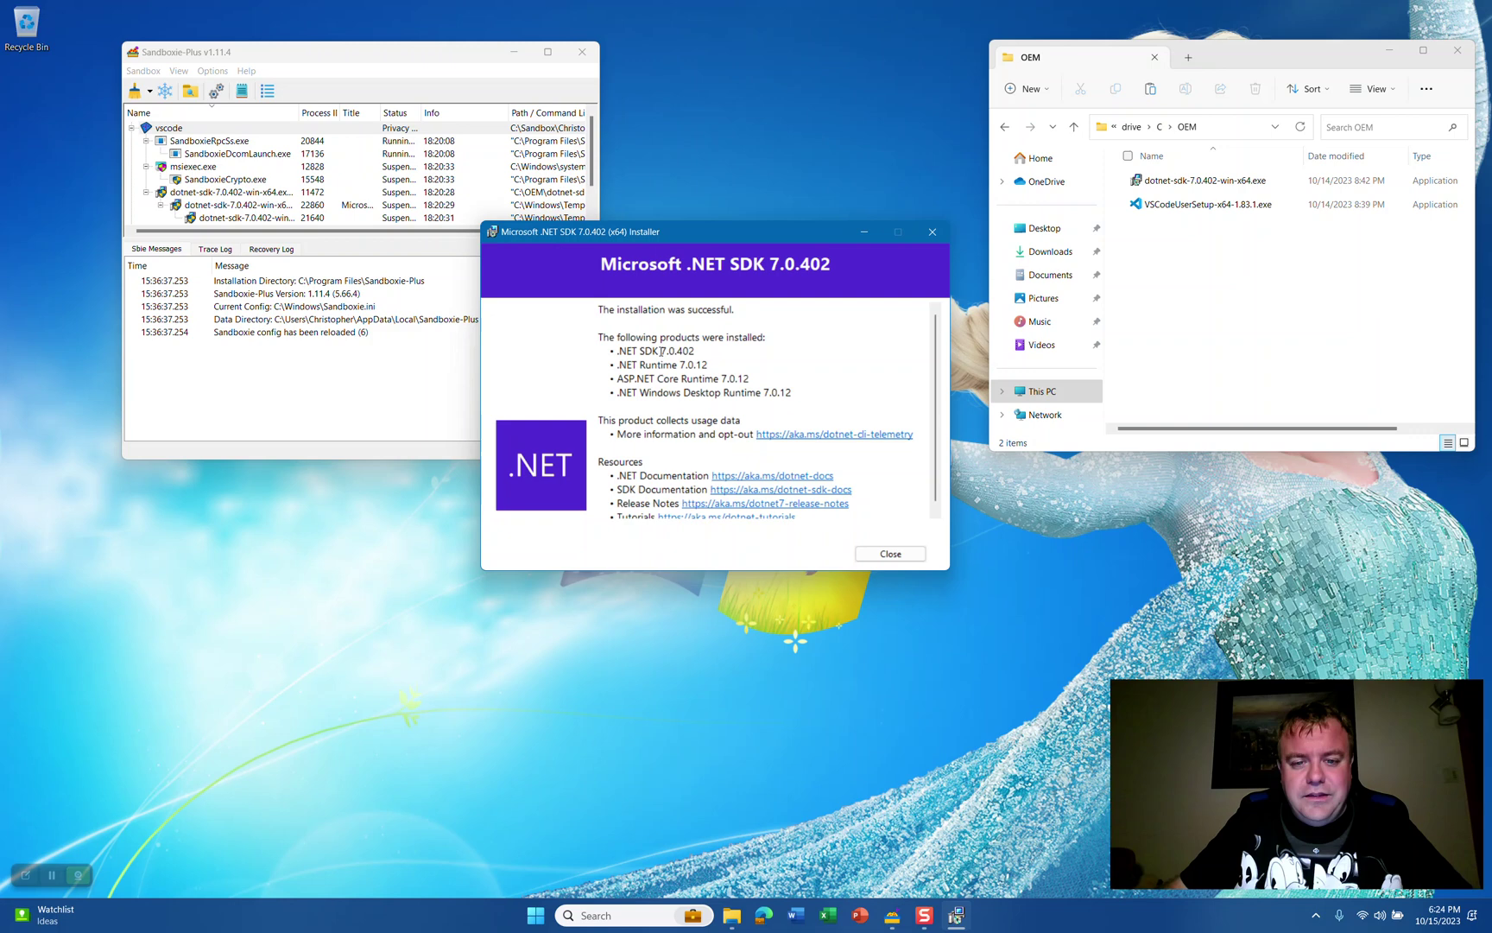
drag(626, 351, 744, 393)
click(697, 393)
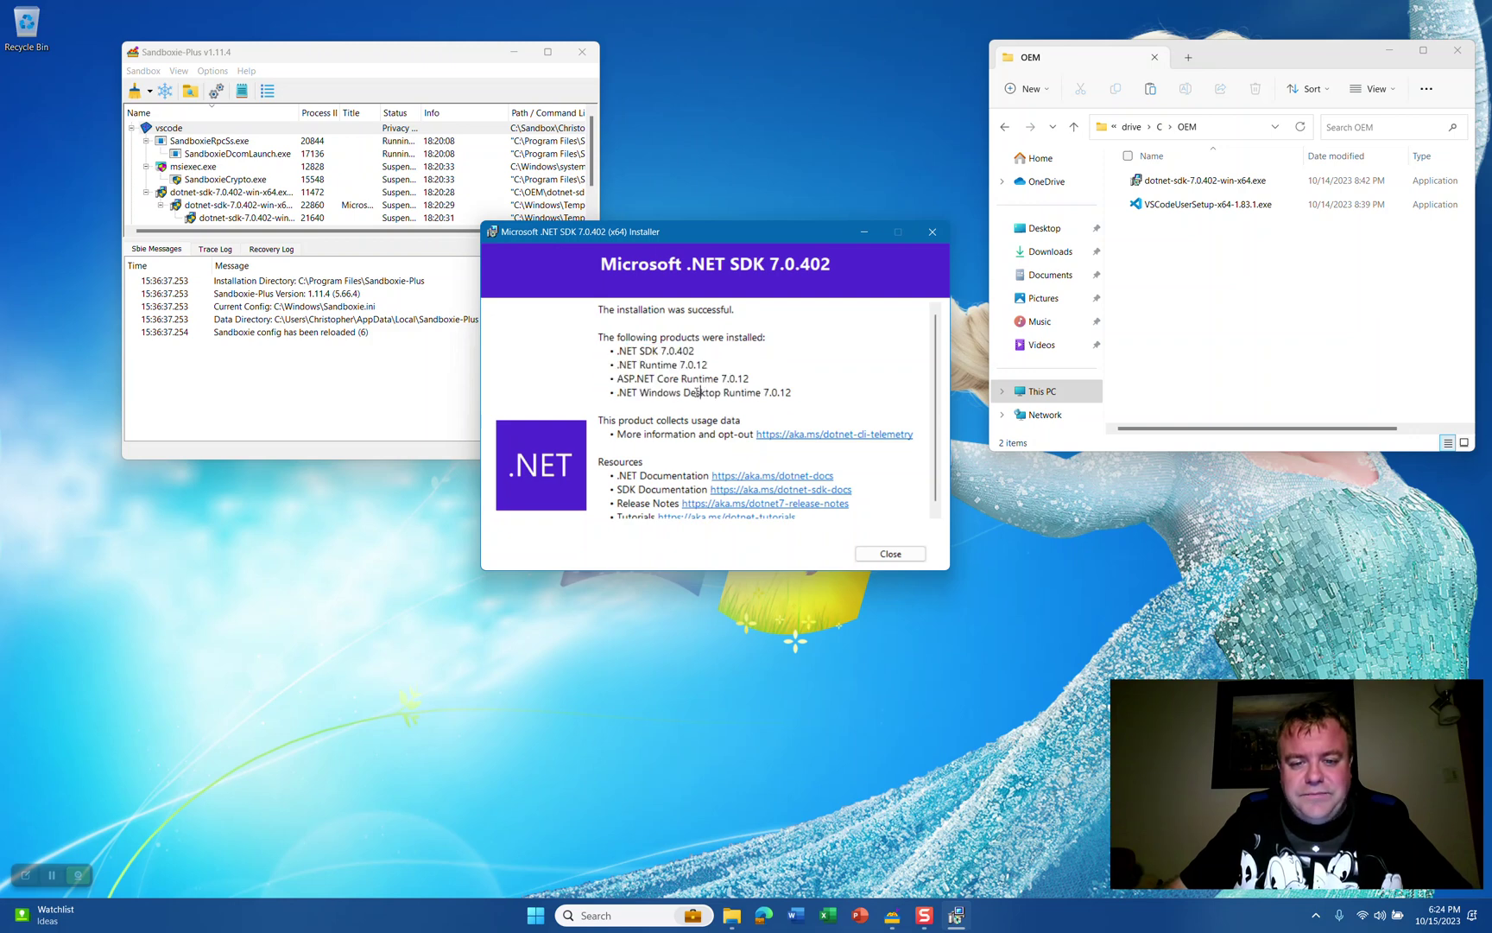
click(647, 363)
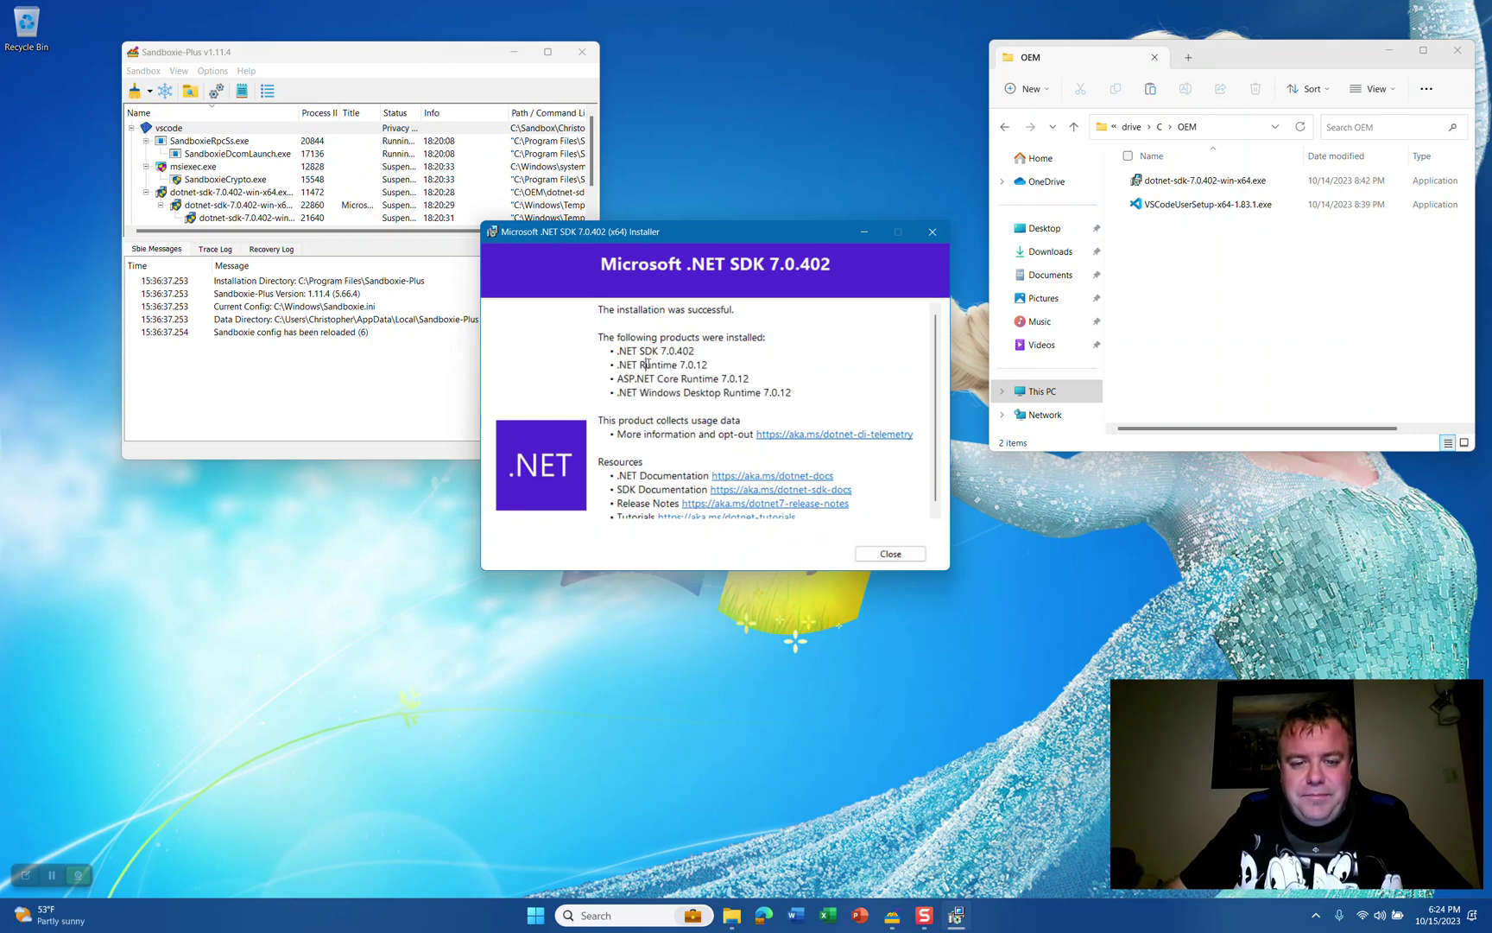
drag(644, 350, 696, 351)
click(696, 350)
scroll(829, 398, down, 1)
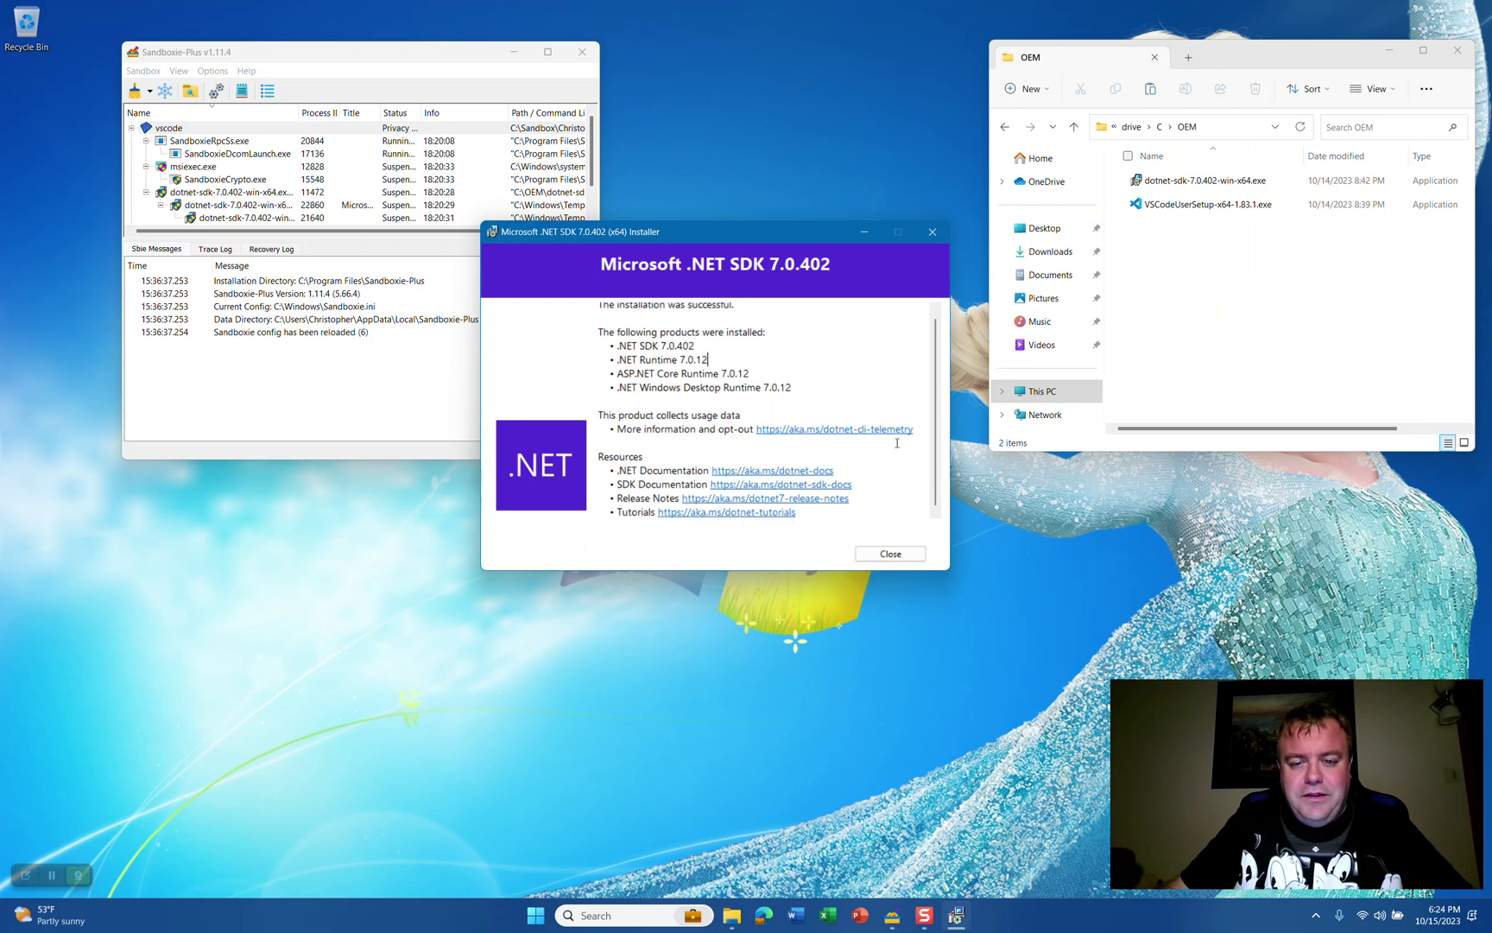
click(910, 551)
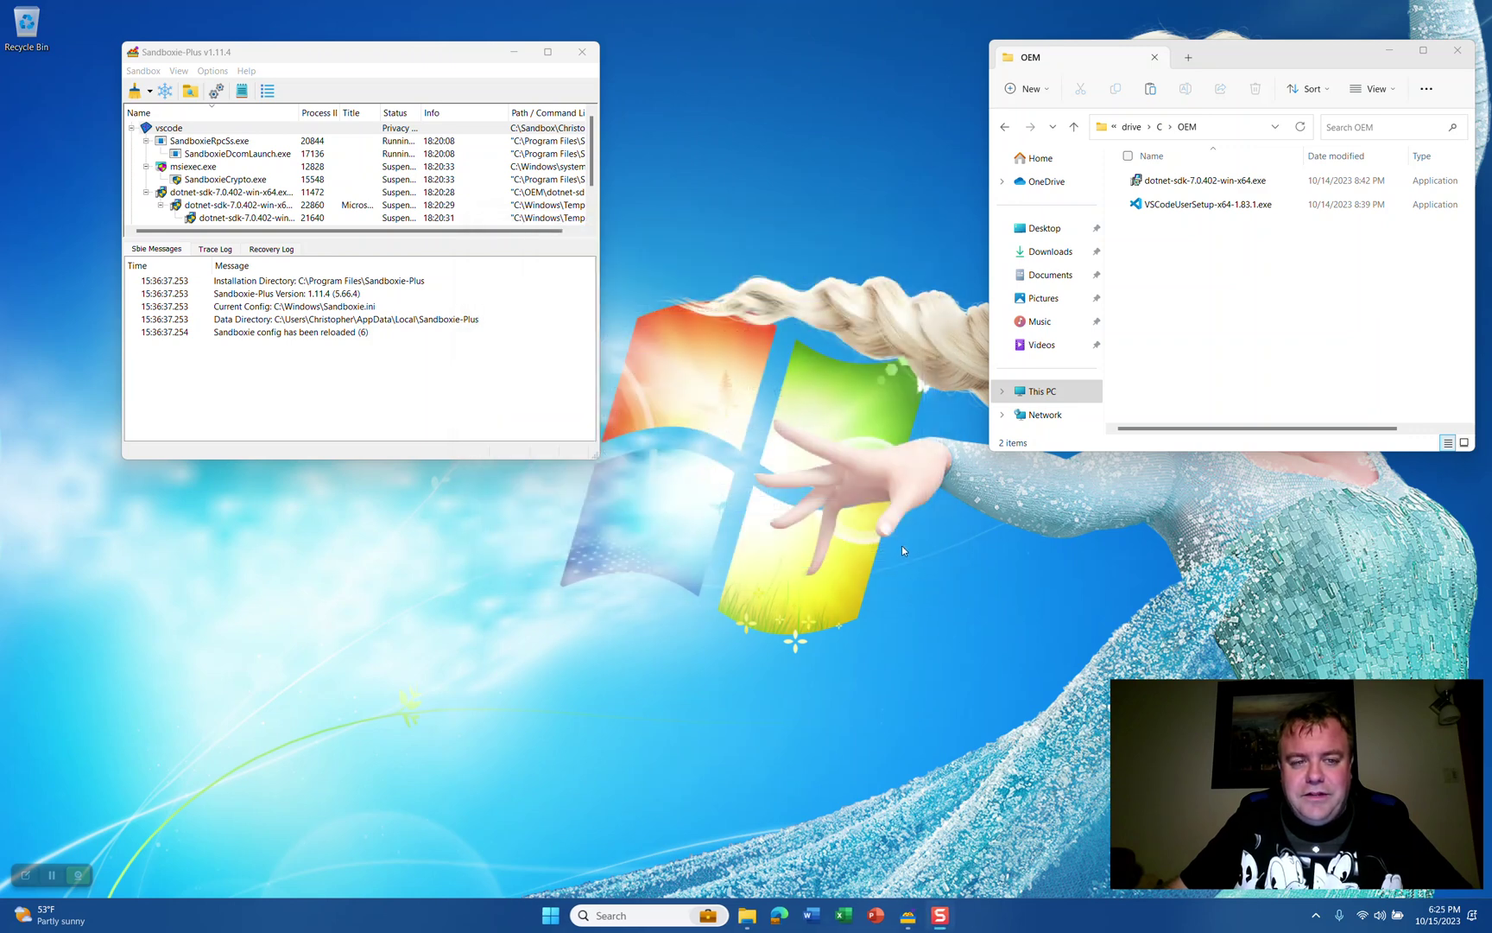
Run C:\OEM\VSCodeUserSetup-x64-1.83.1.exe inside the vscode sandbox
right_click(242, 134)
mouse_move(259, 138)
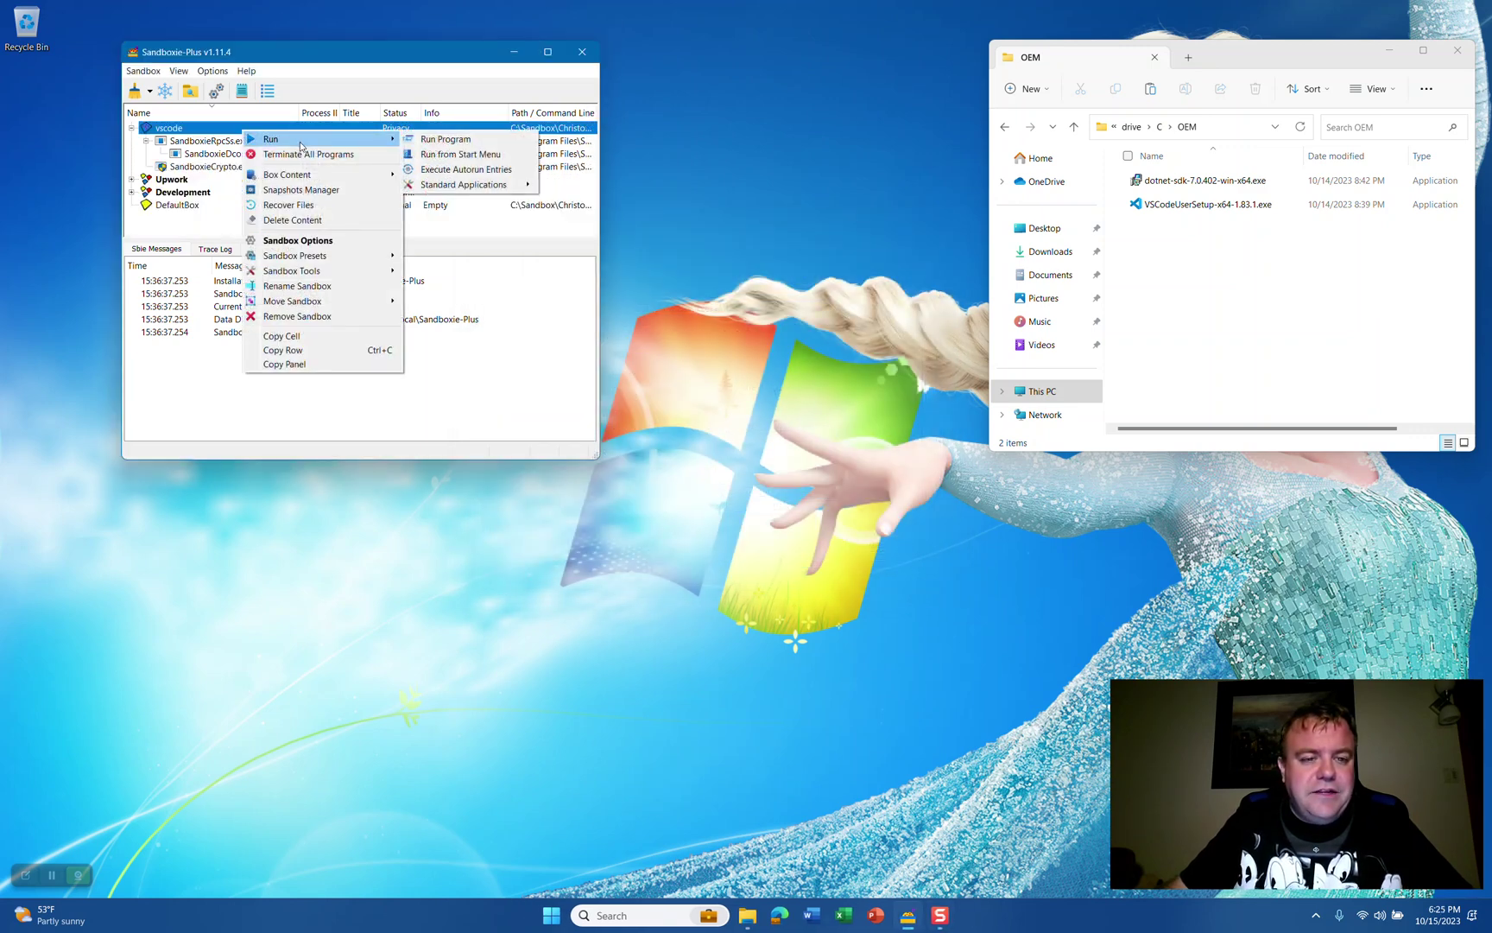
click(429, 141)
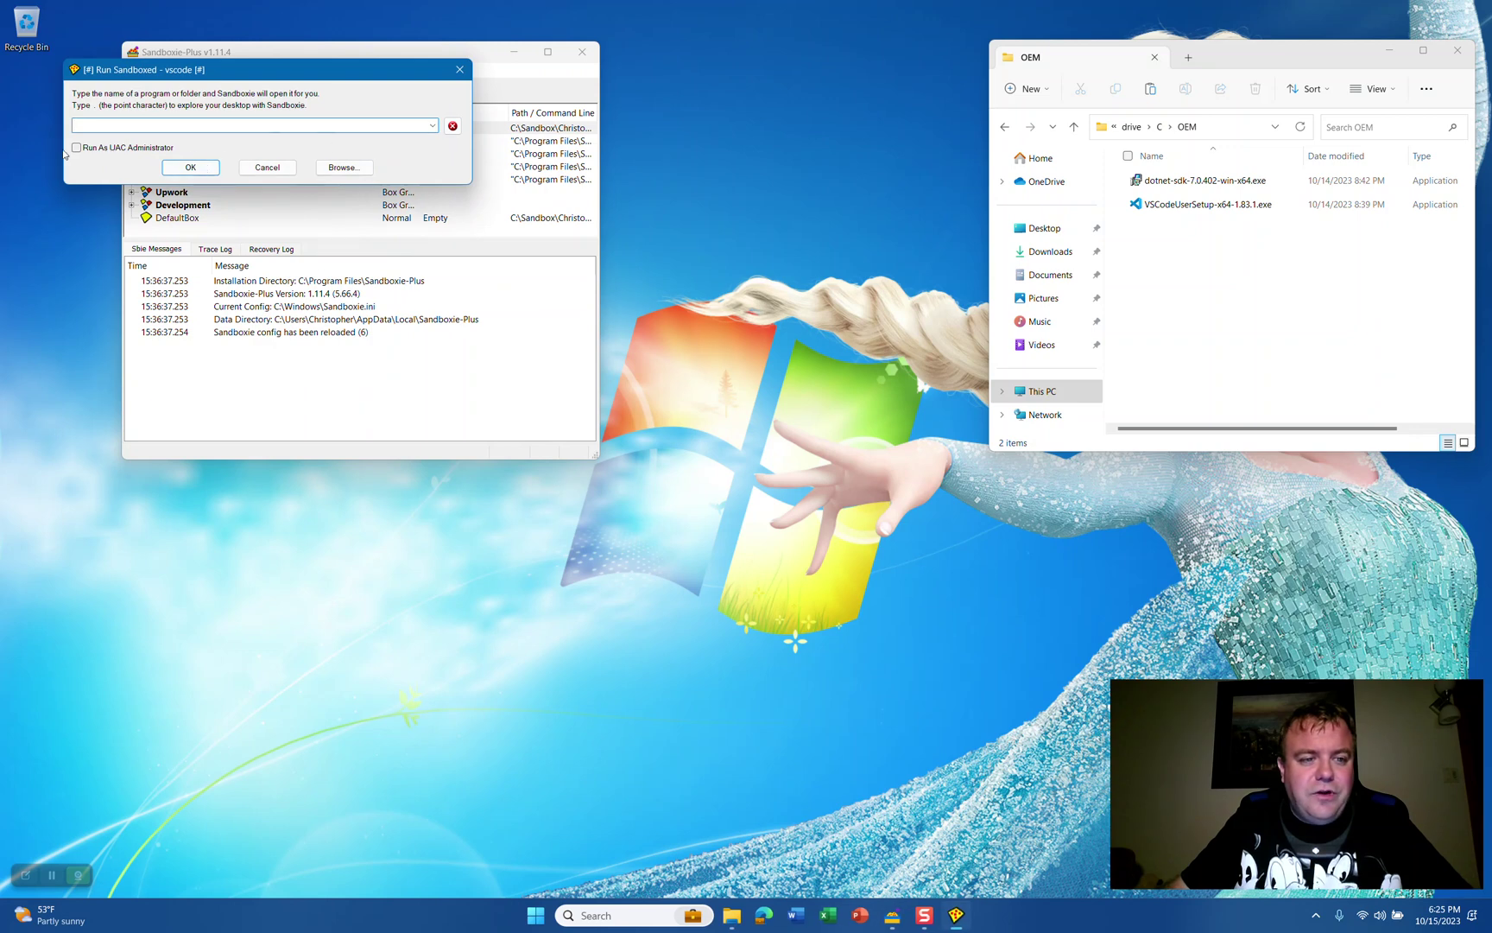
click(337, 169)
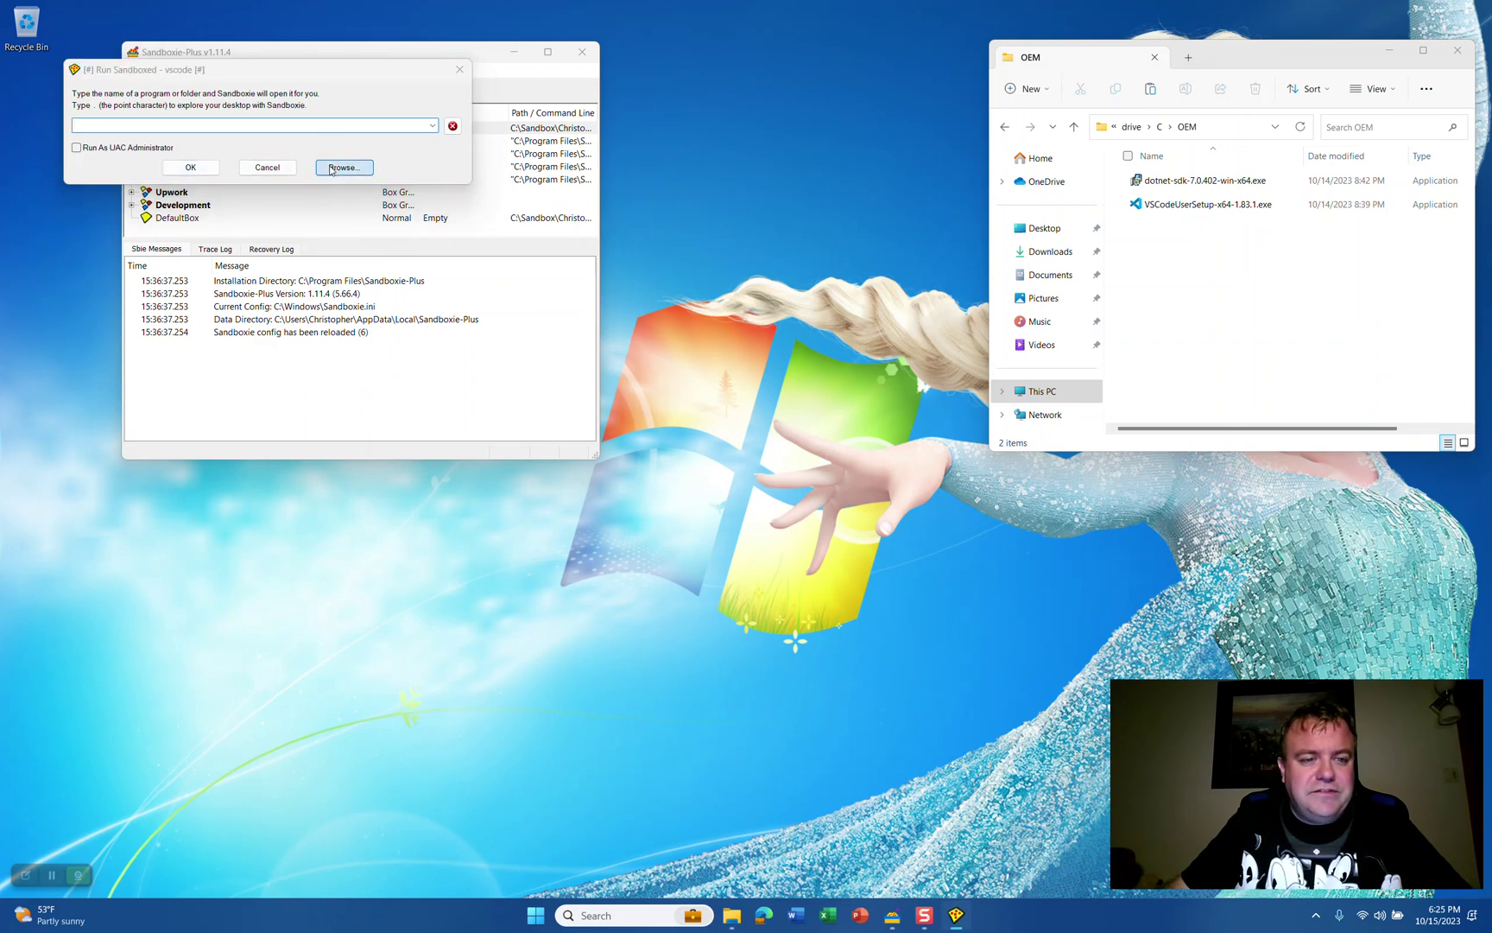
click(910, 469)
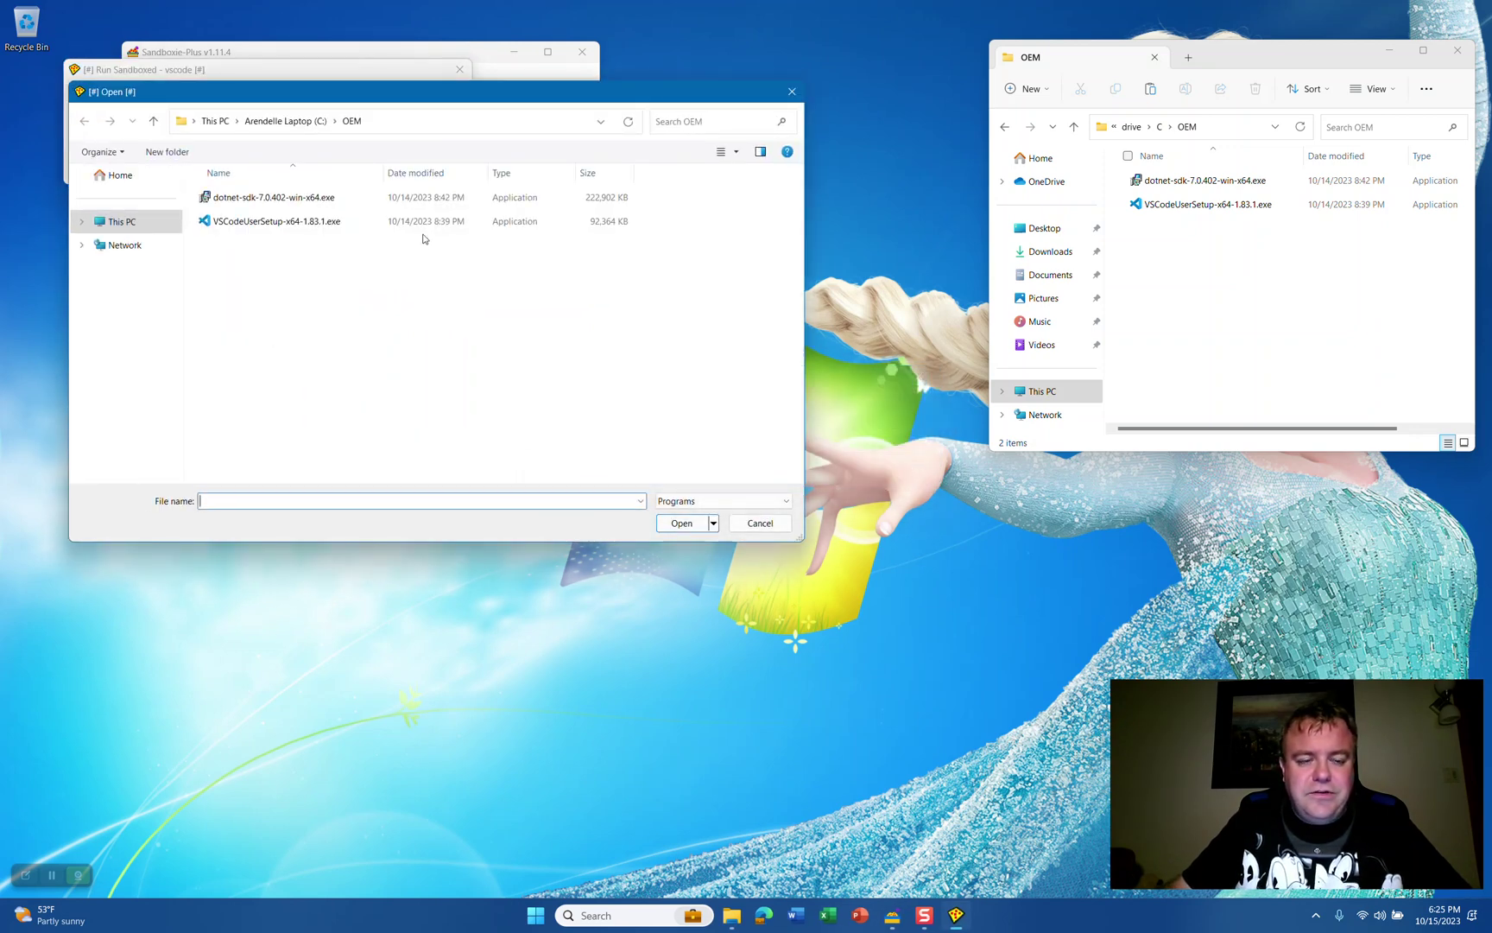
double_click(330, 224)
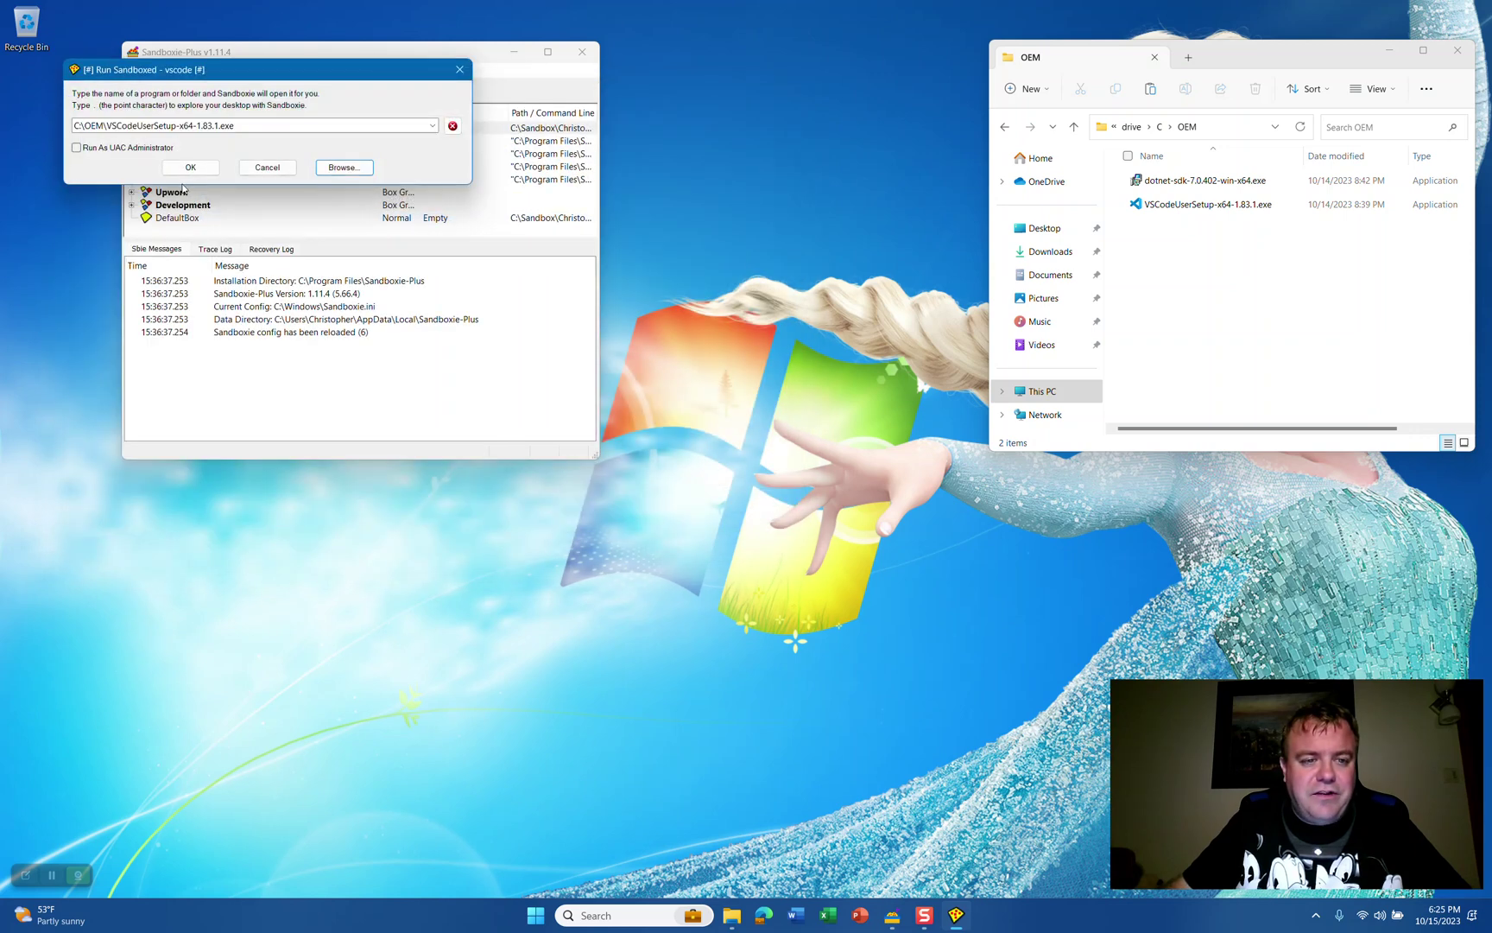
click(190, 167)
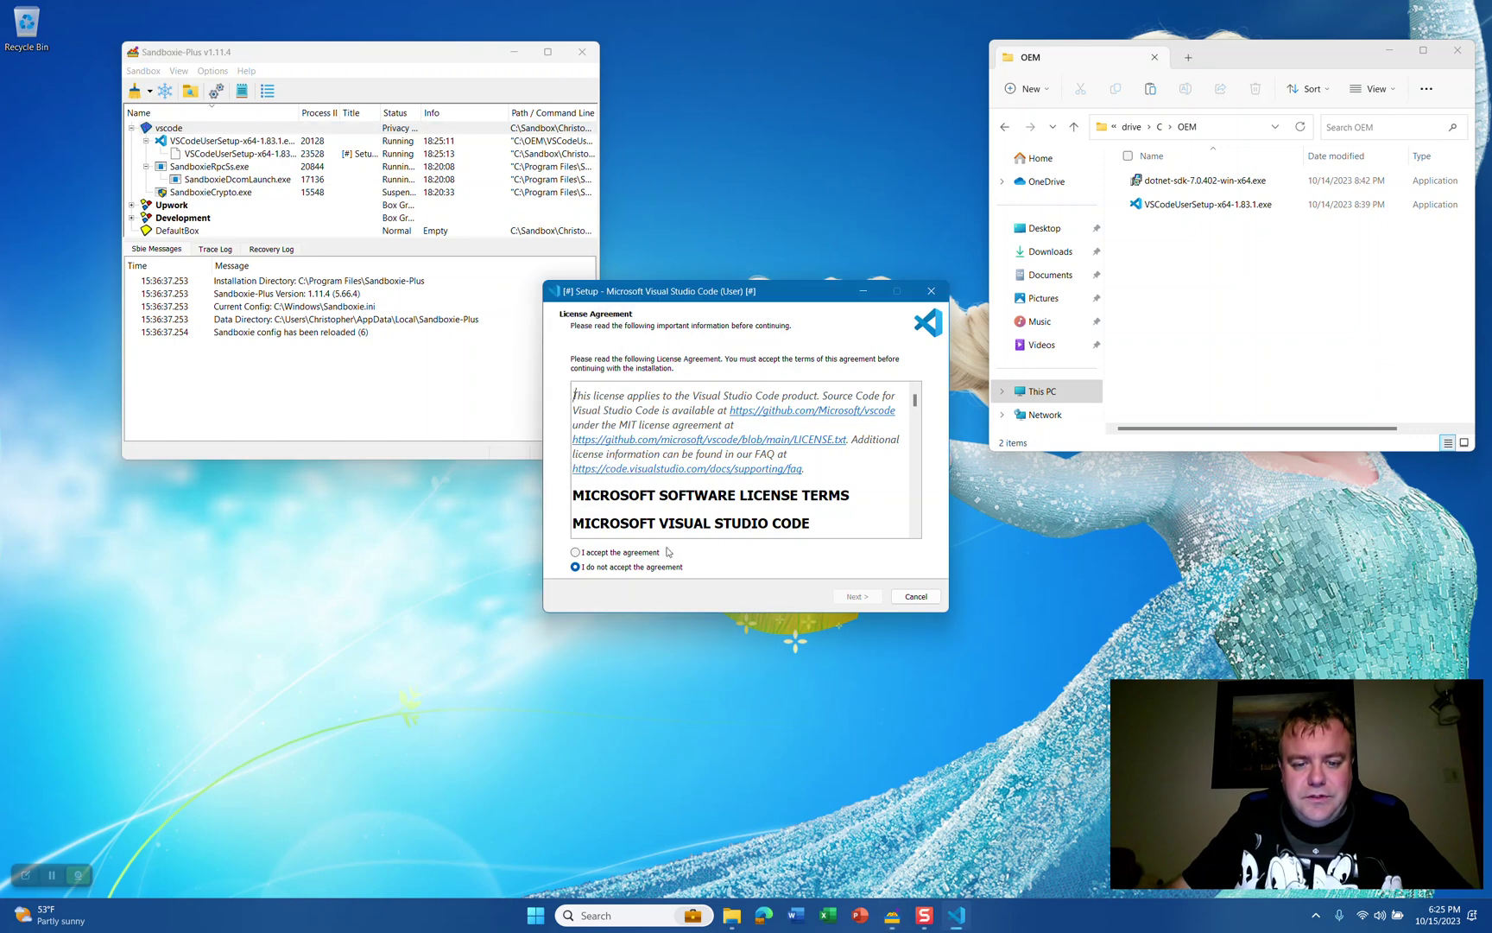
Accept the license and install VS Code with default folder, Start Menu and tasks
click(852, 597)
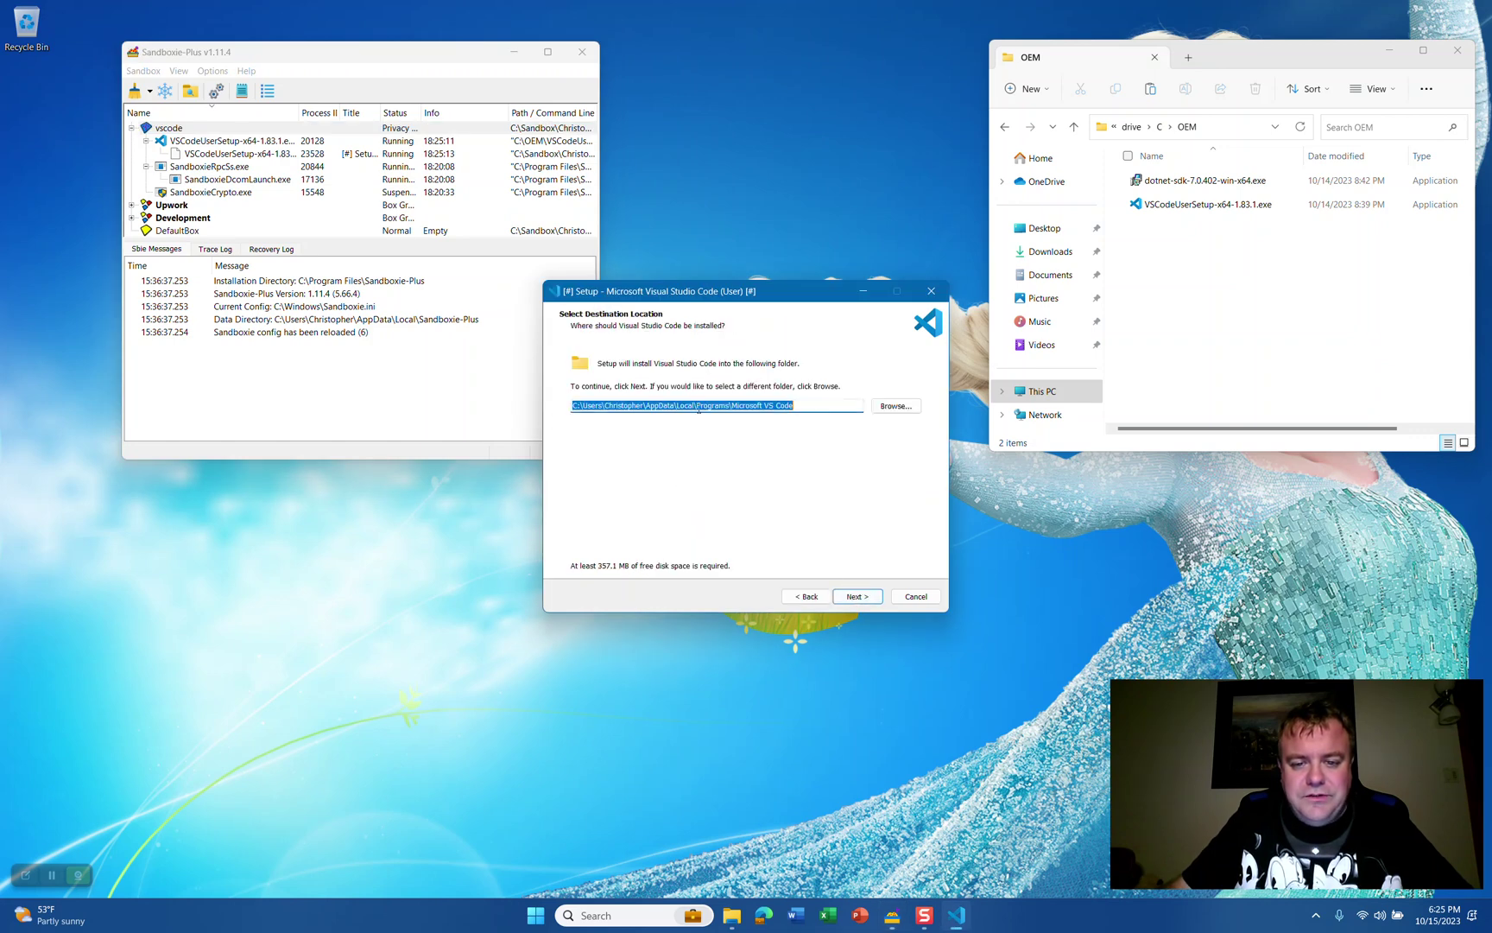
click(855, 597)
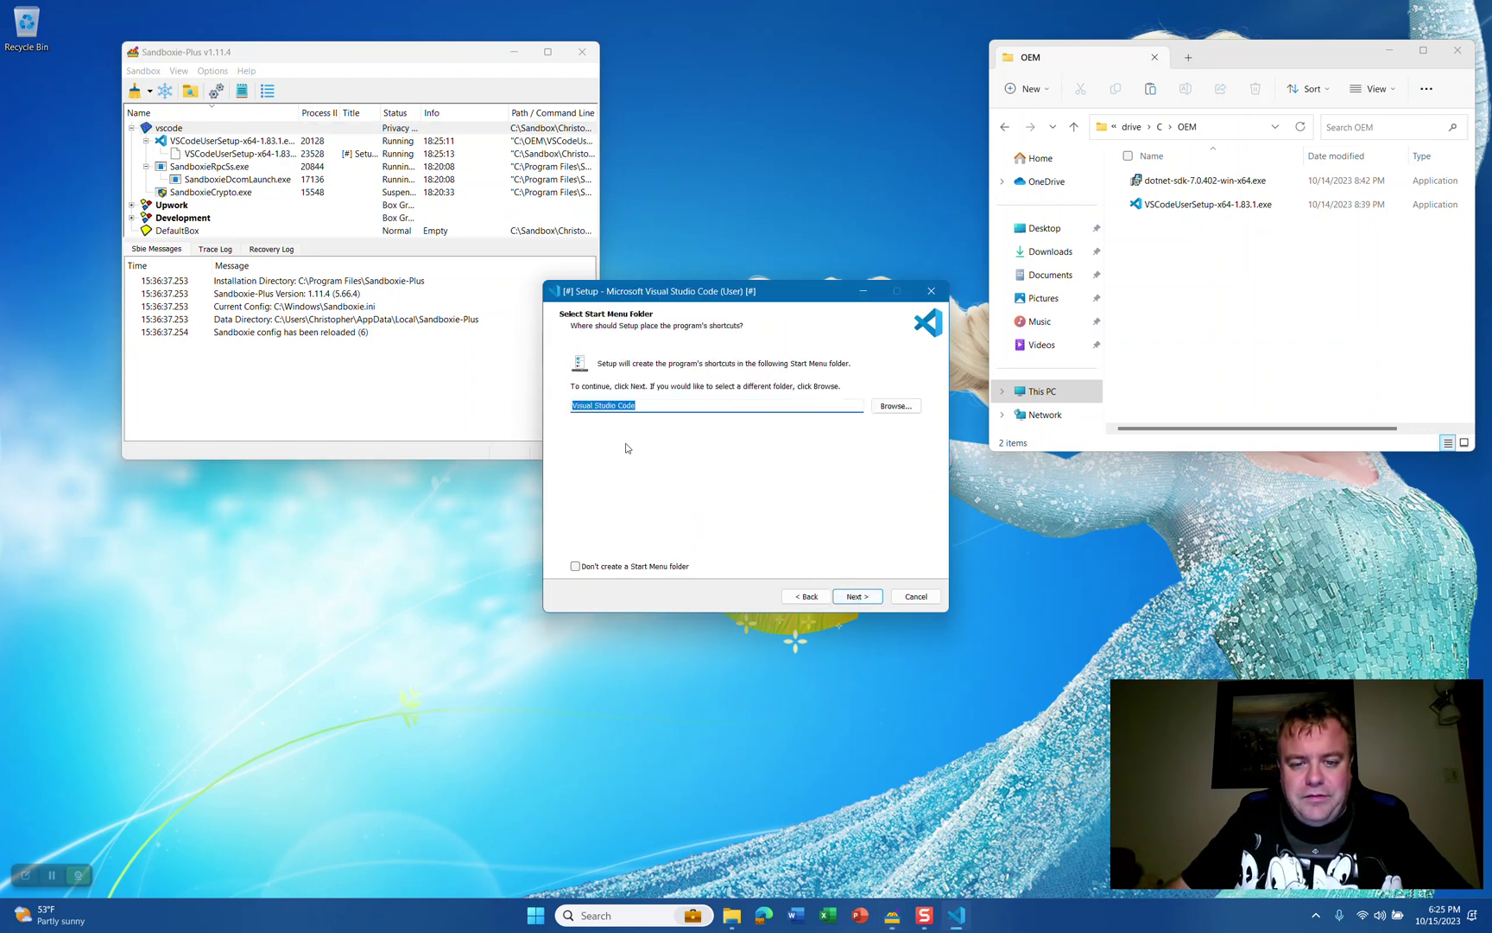
click(868, 594)
click(852, 596)
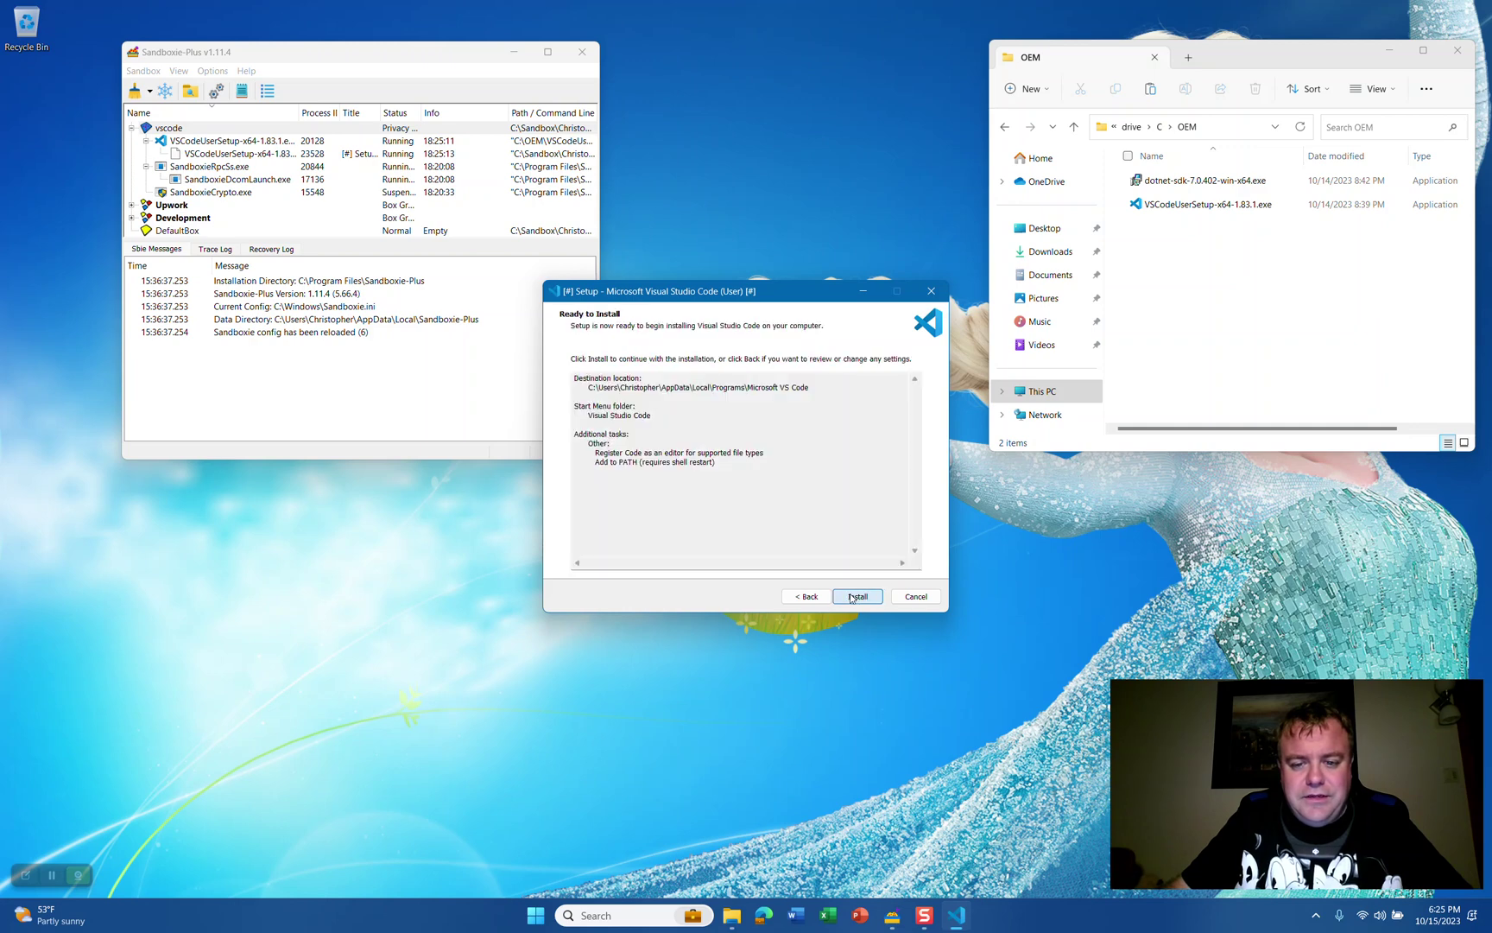
click(855, 597)
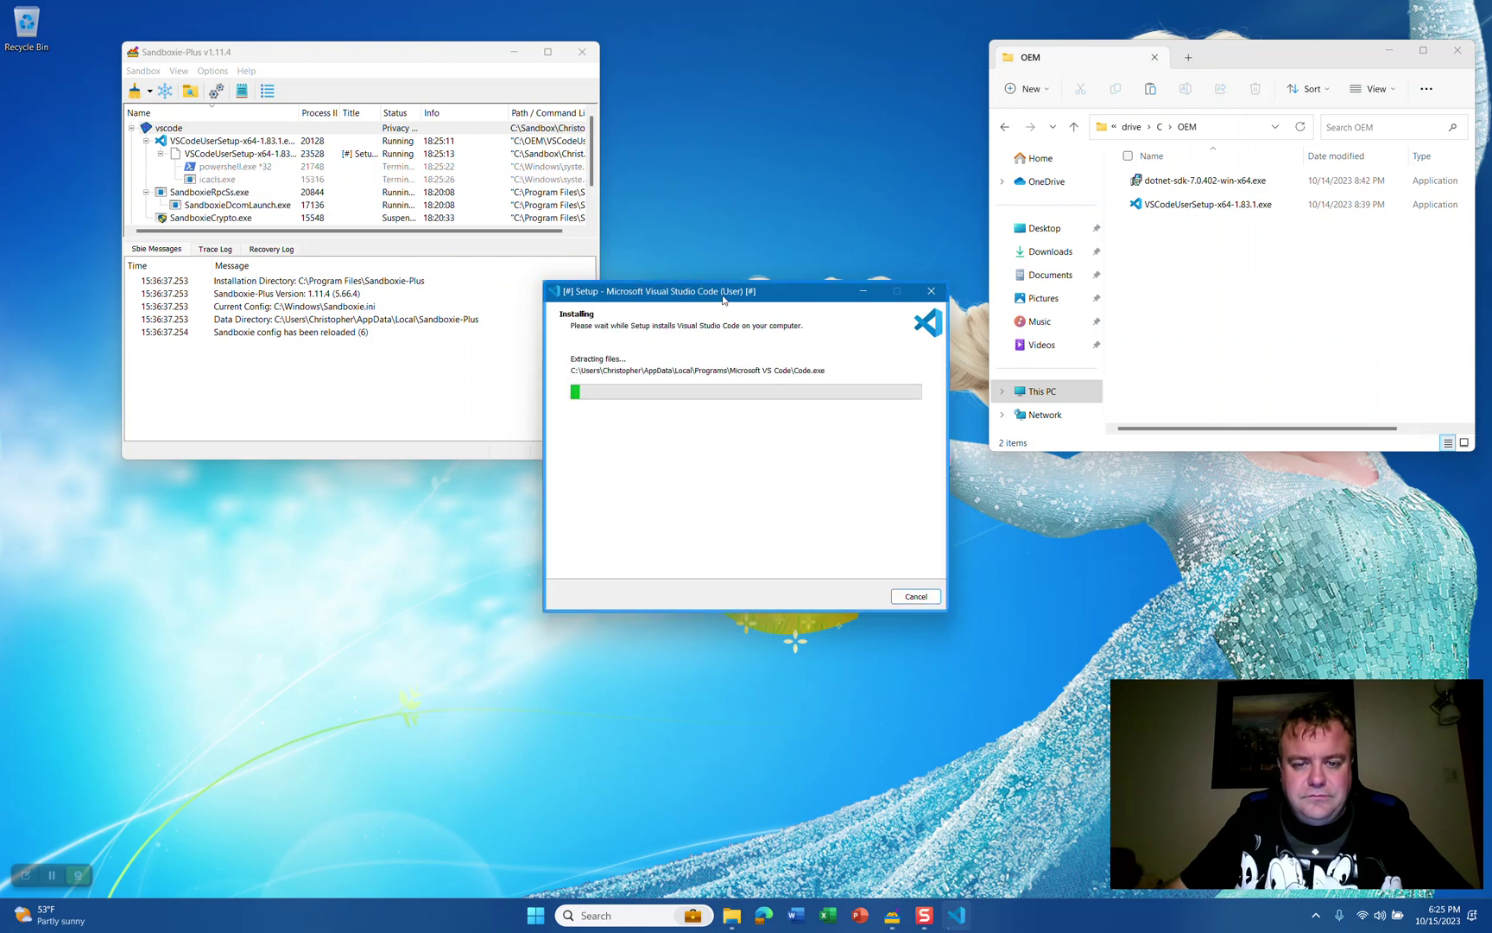
drag(722, 299, 595, 252)
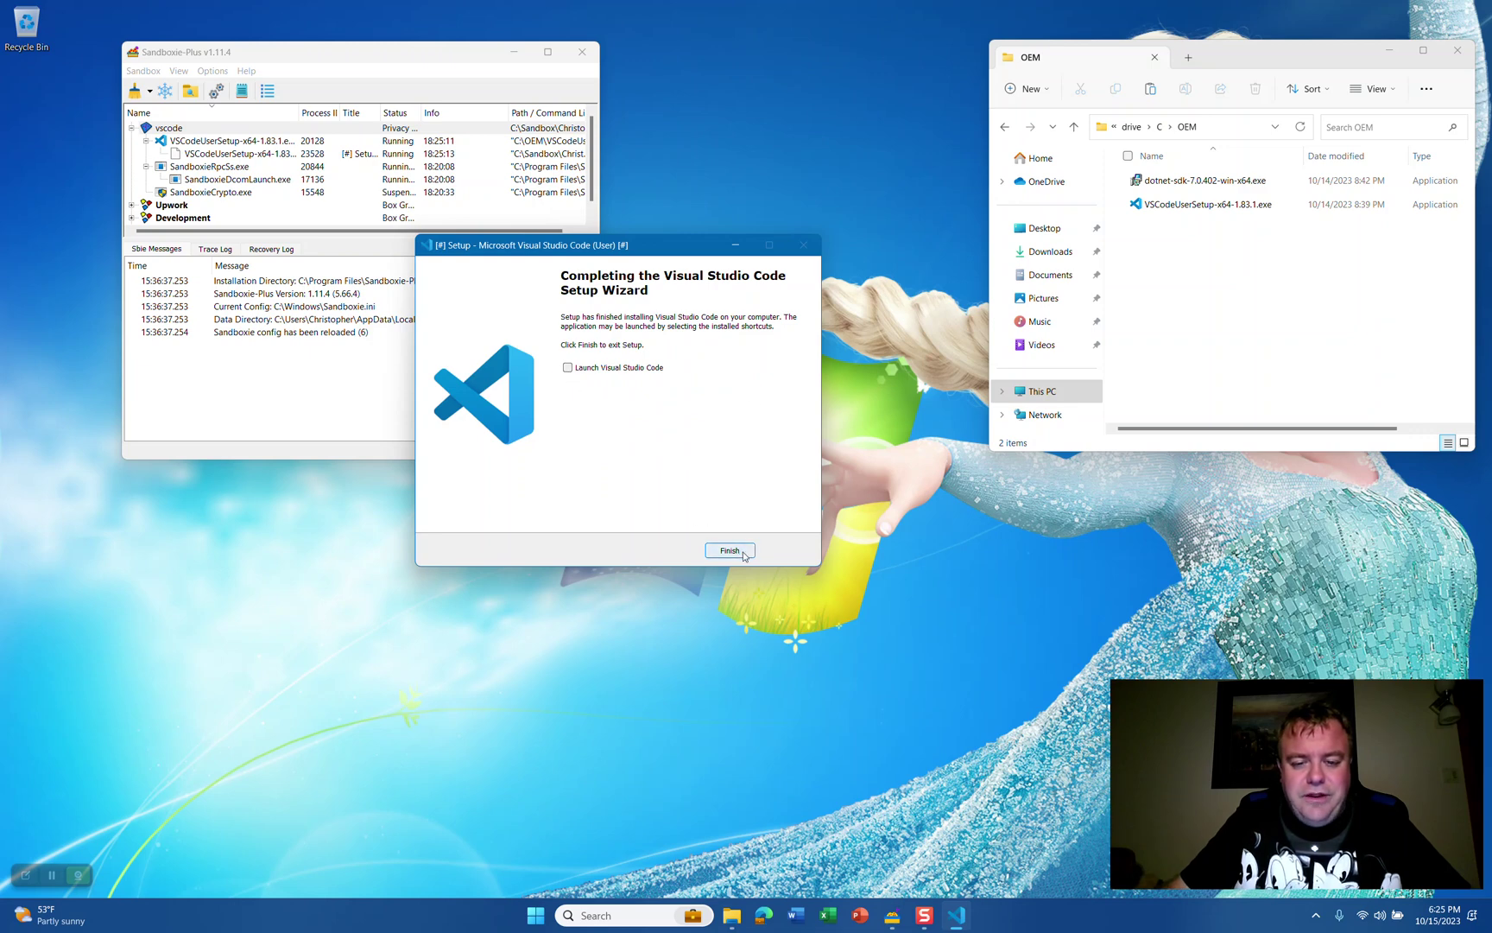
click(729, 550)
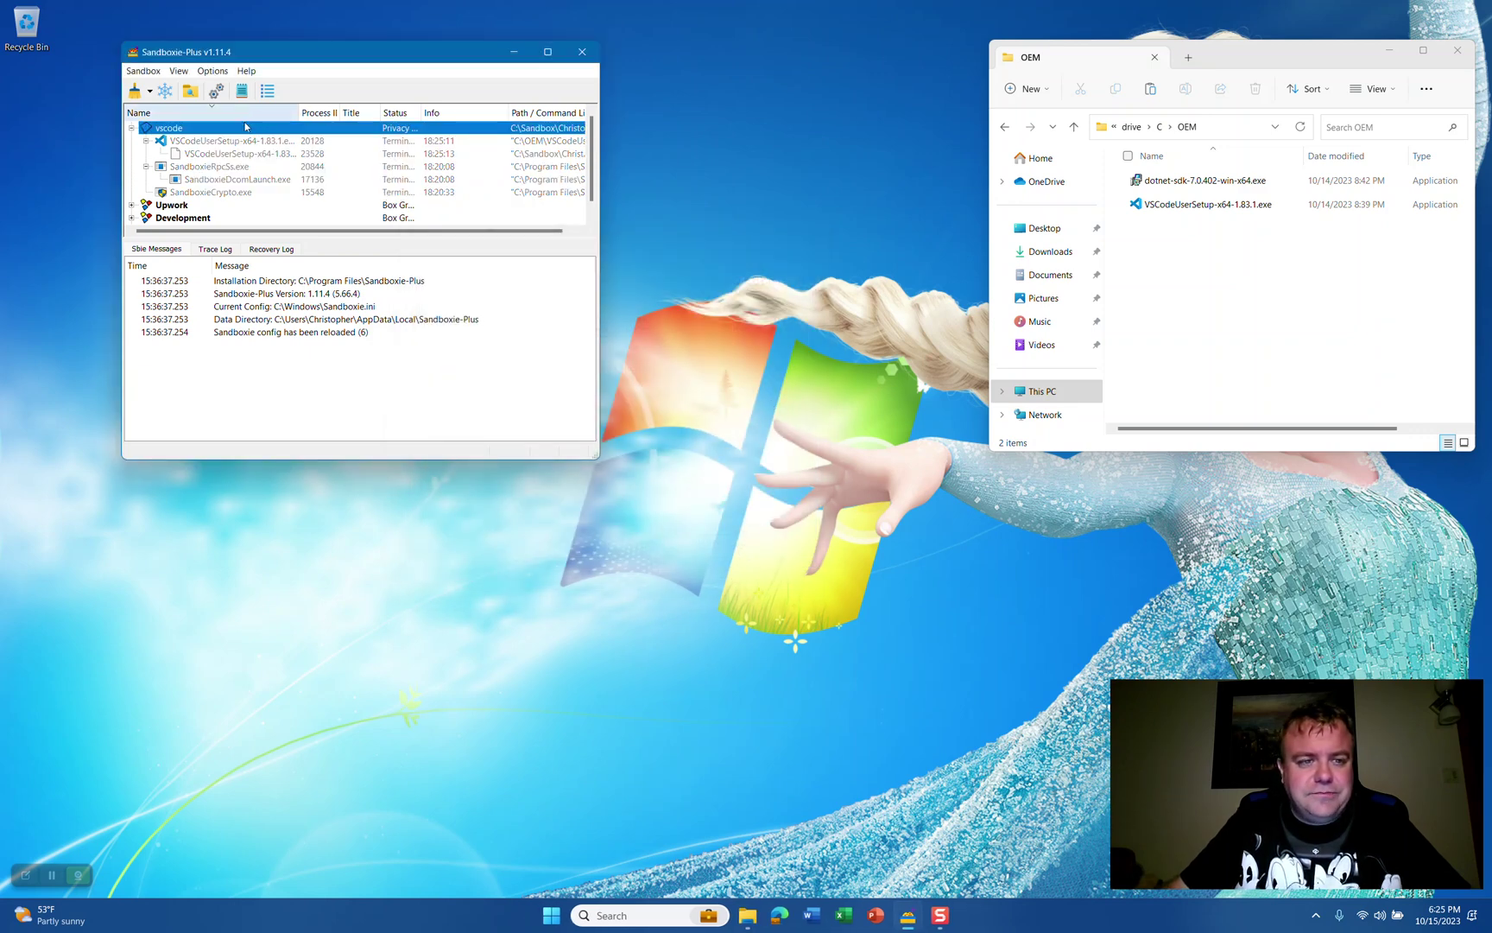
Permanently delete the sandboxed C:\OEM folder and close Explorer
click(1159, 127)
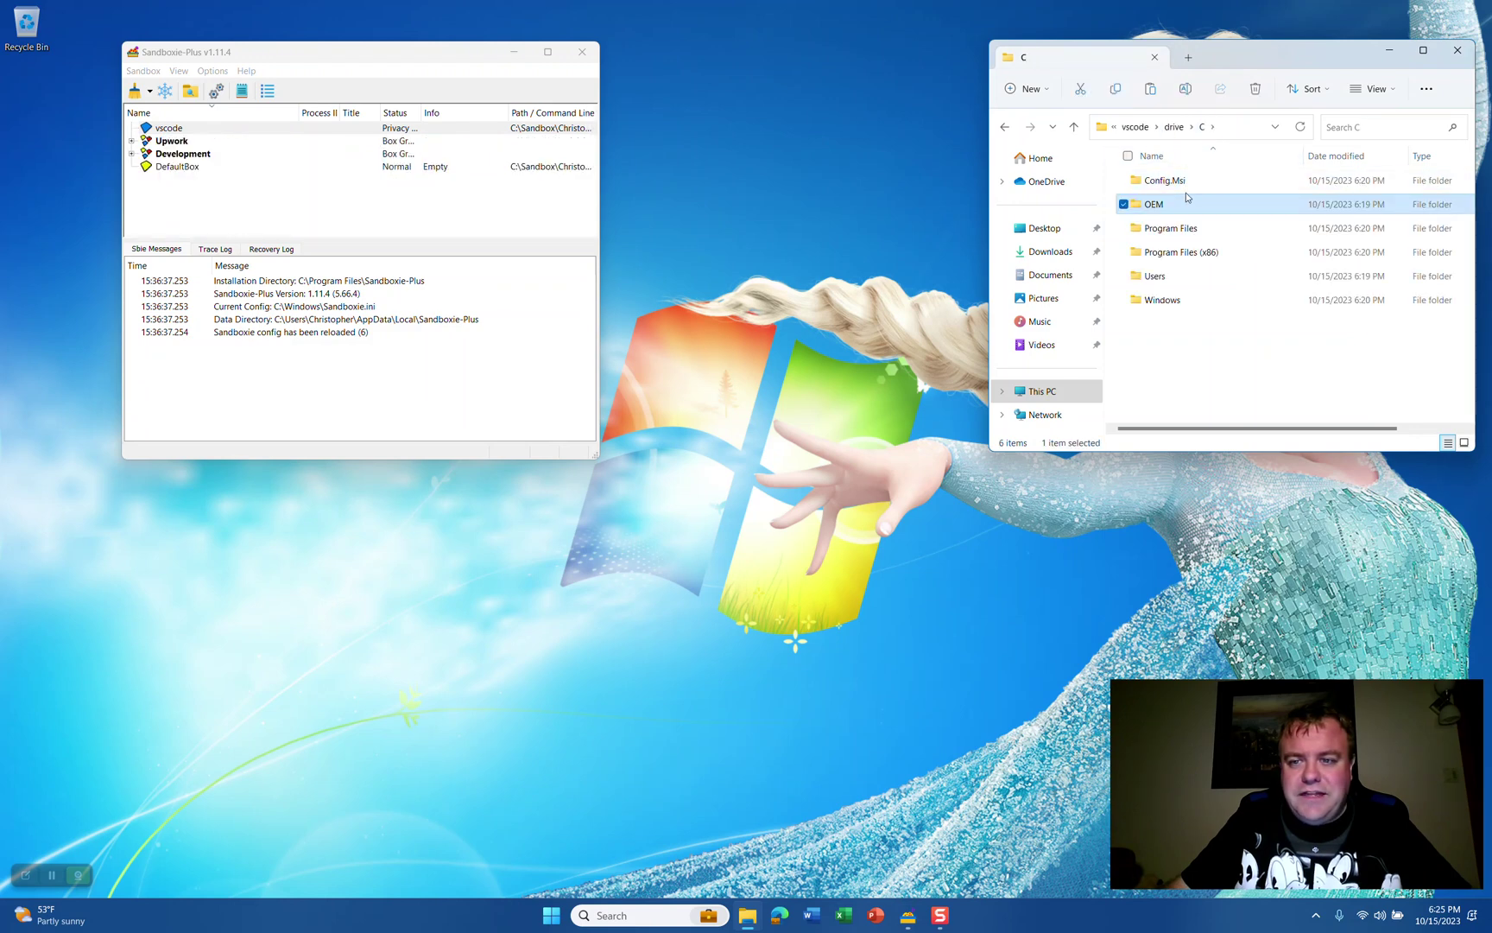
key(shift+Delete)
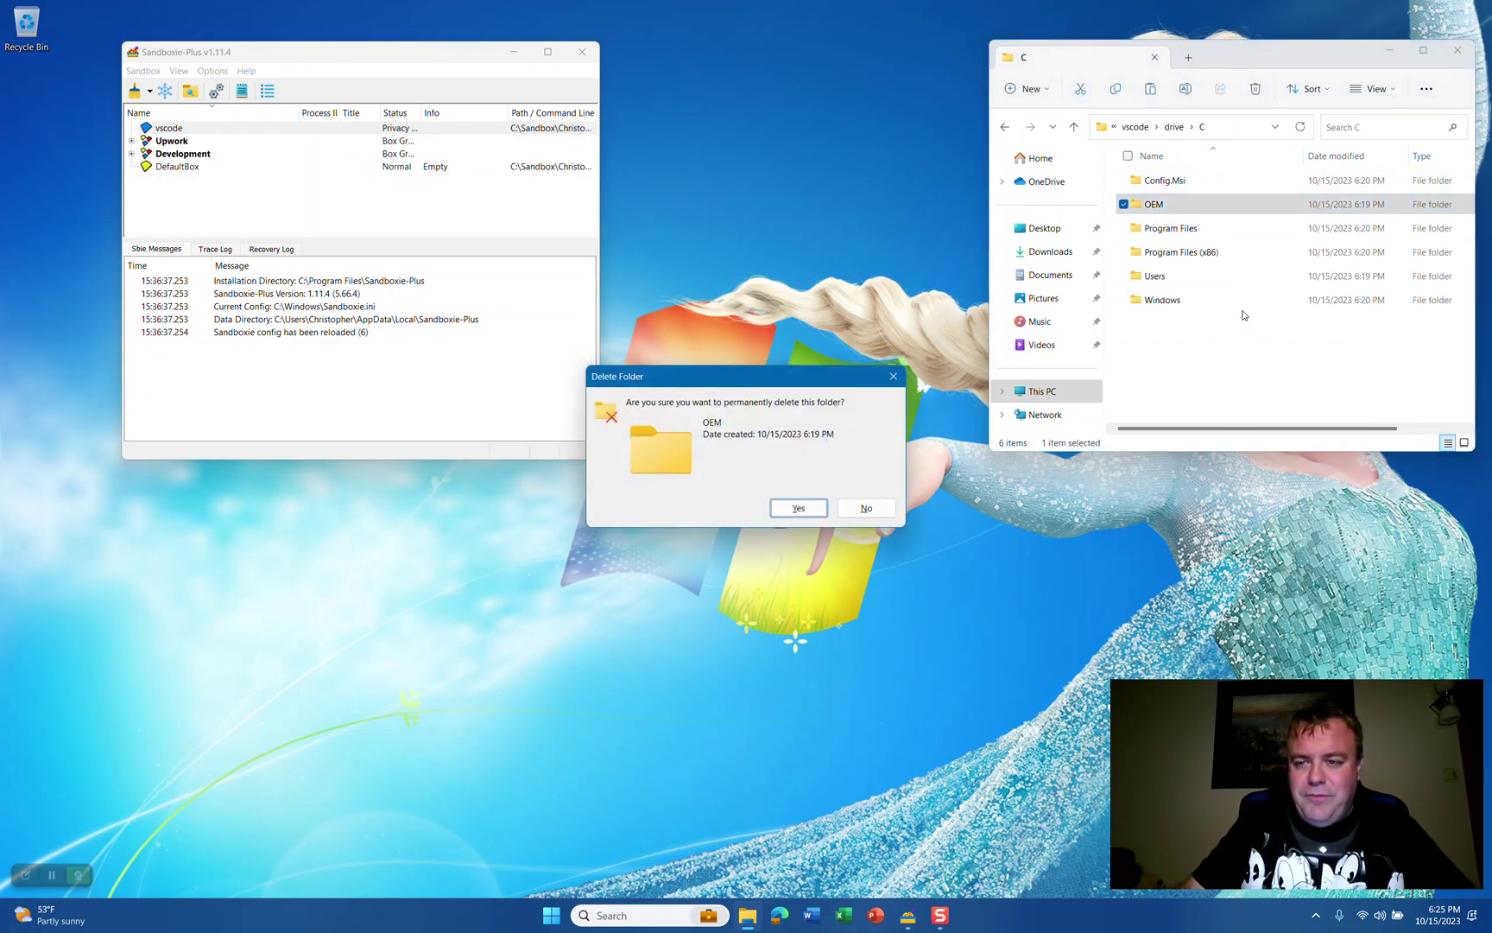
key(Return)
key(alt+F4)
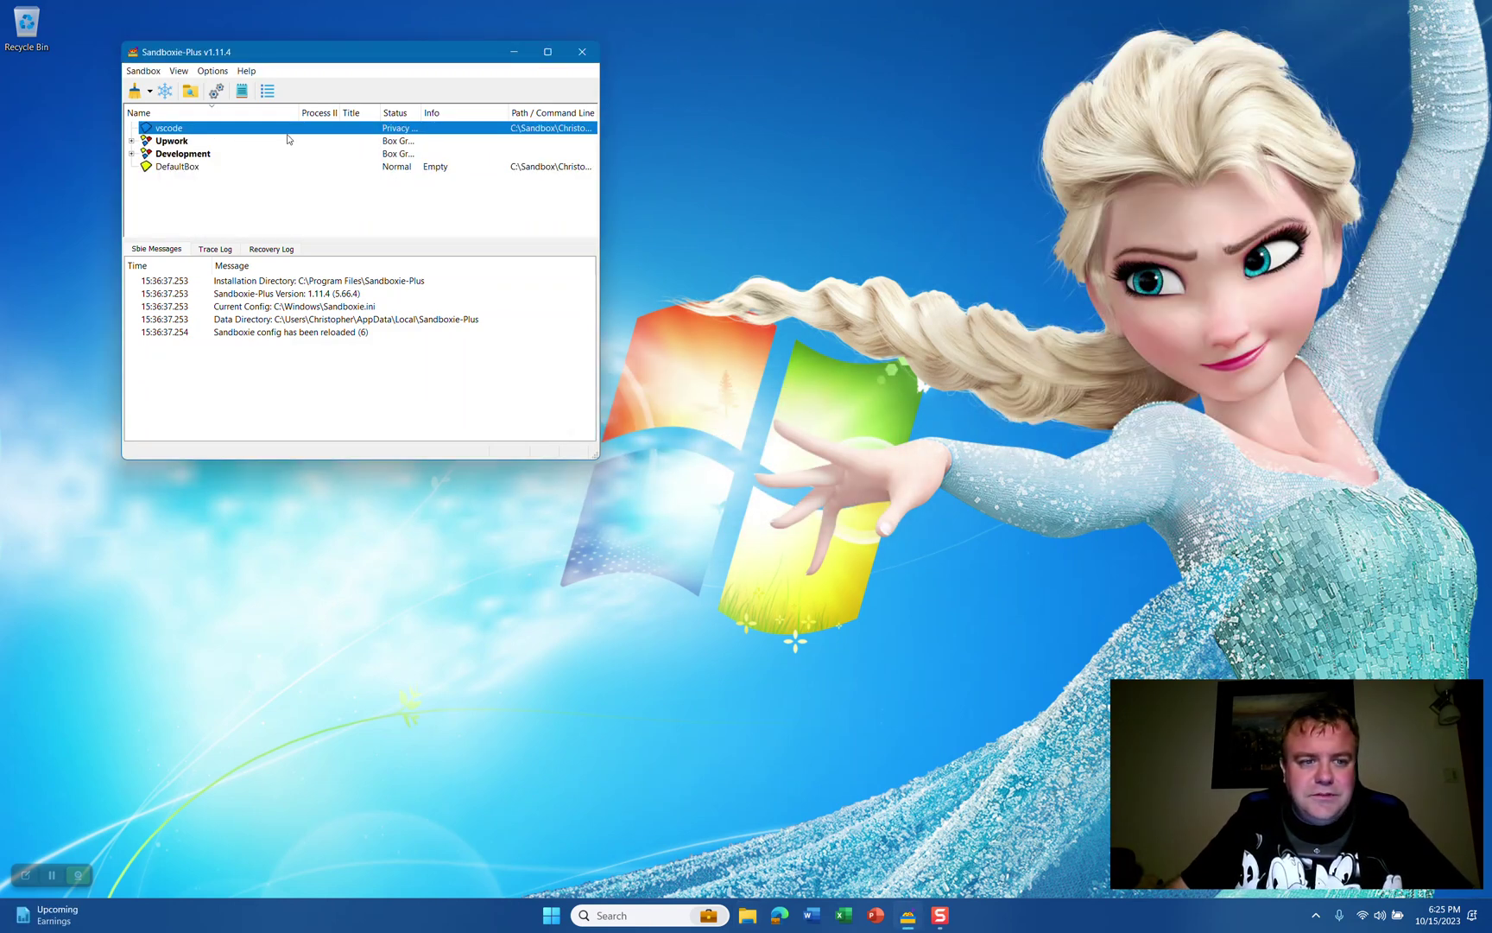
Launch Visual Studio Code via Run from Start Menu > Programs > Visual Studio Code
right_click(270, 128)
mouse_move(320, 140)
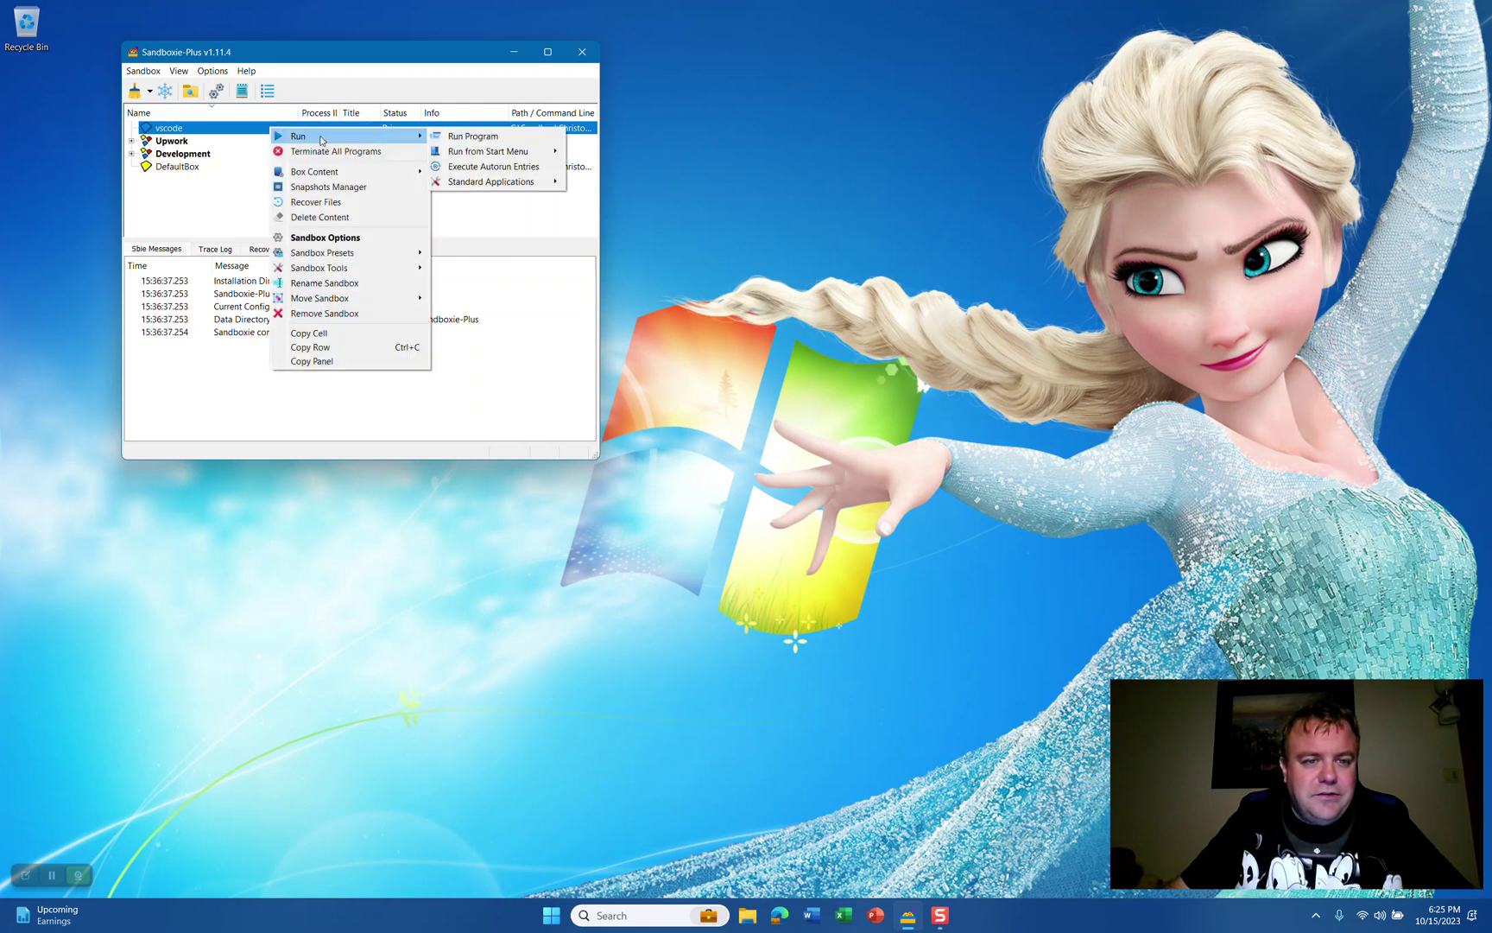
mouse_move(494, 157)
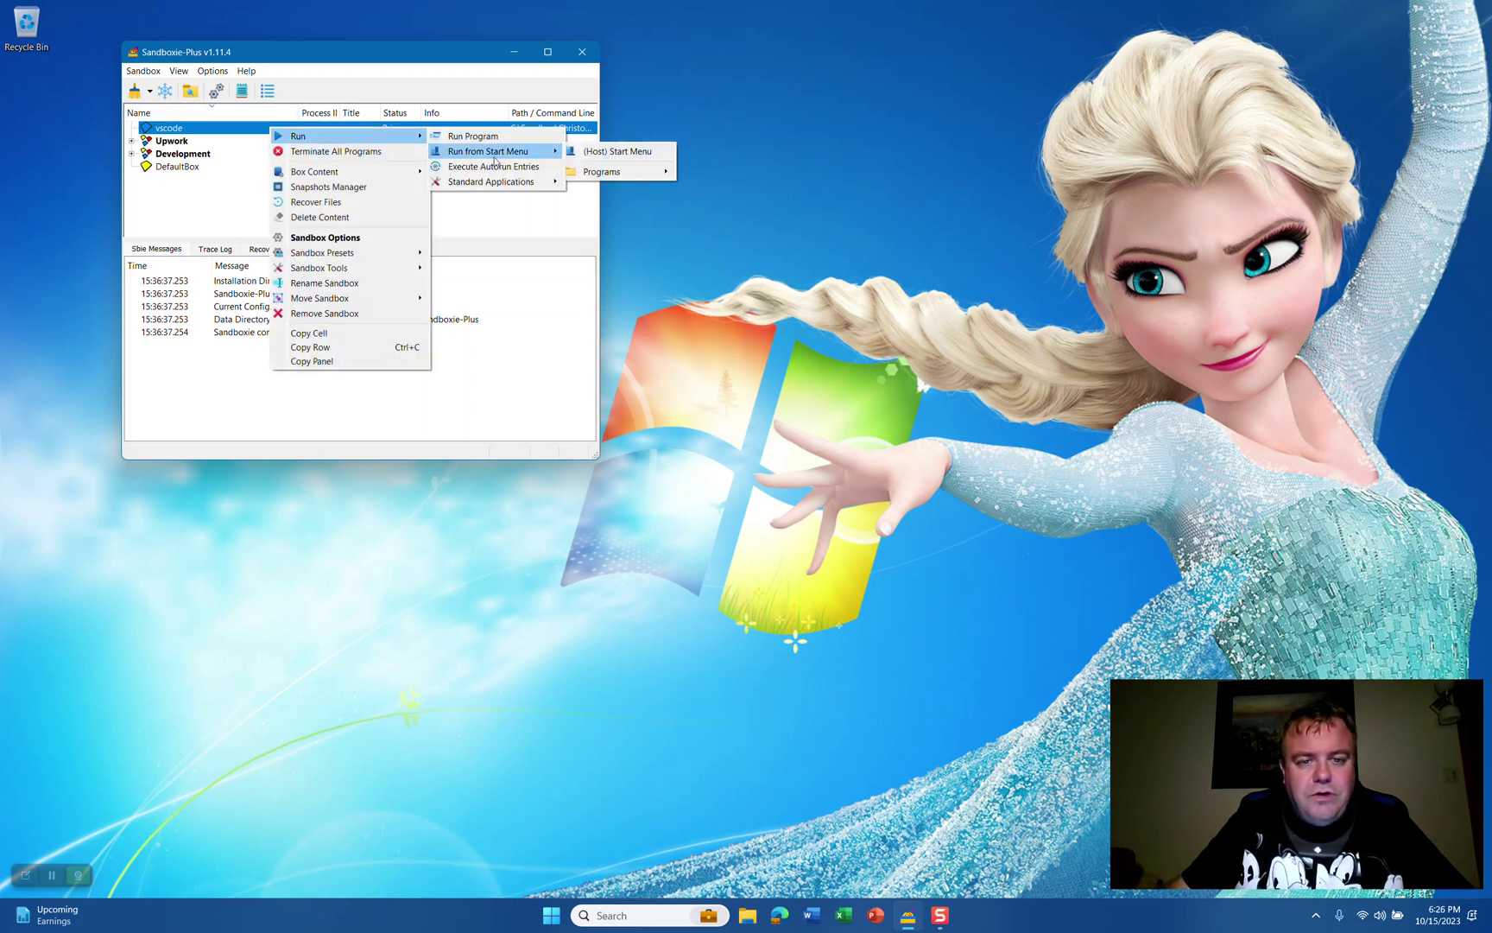
mouse_move(605, 172)
mouse_move(761, 175)
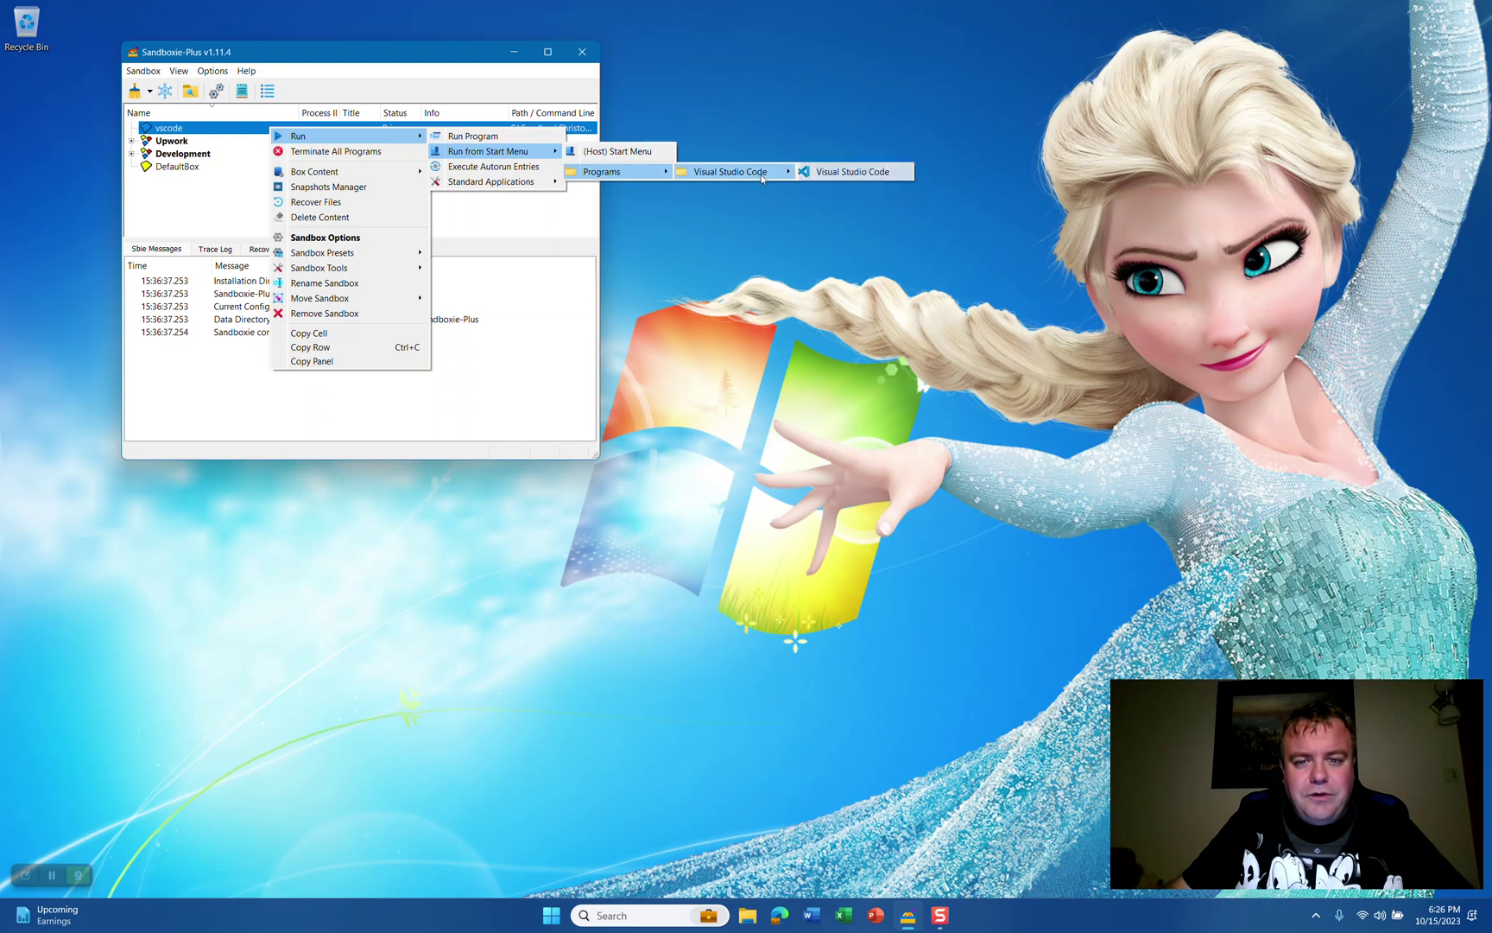
click(832, 176)
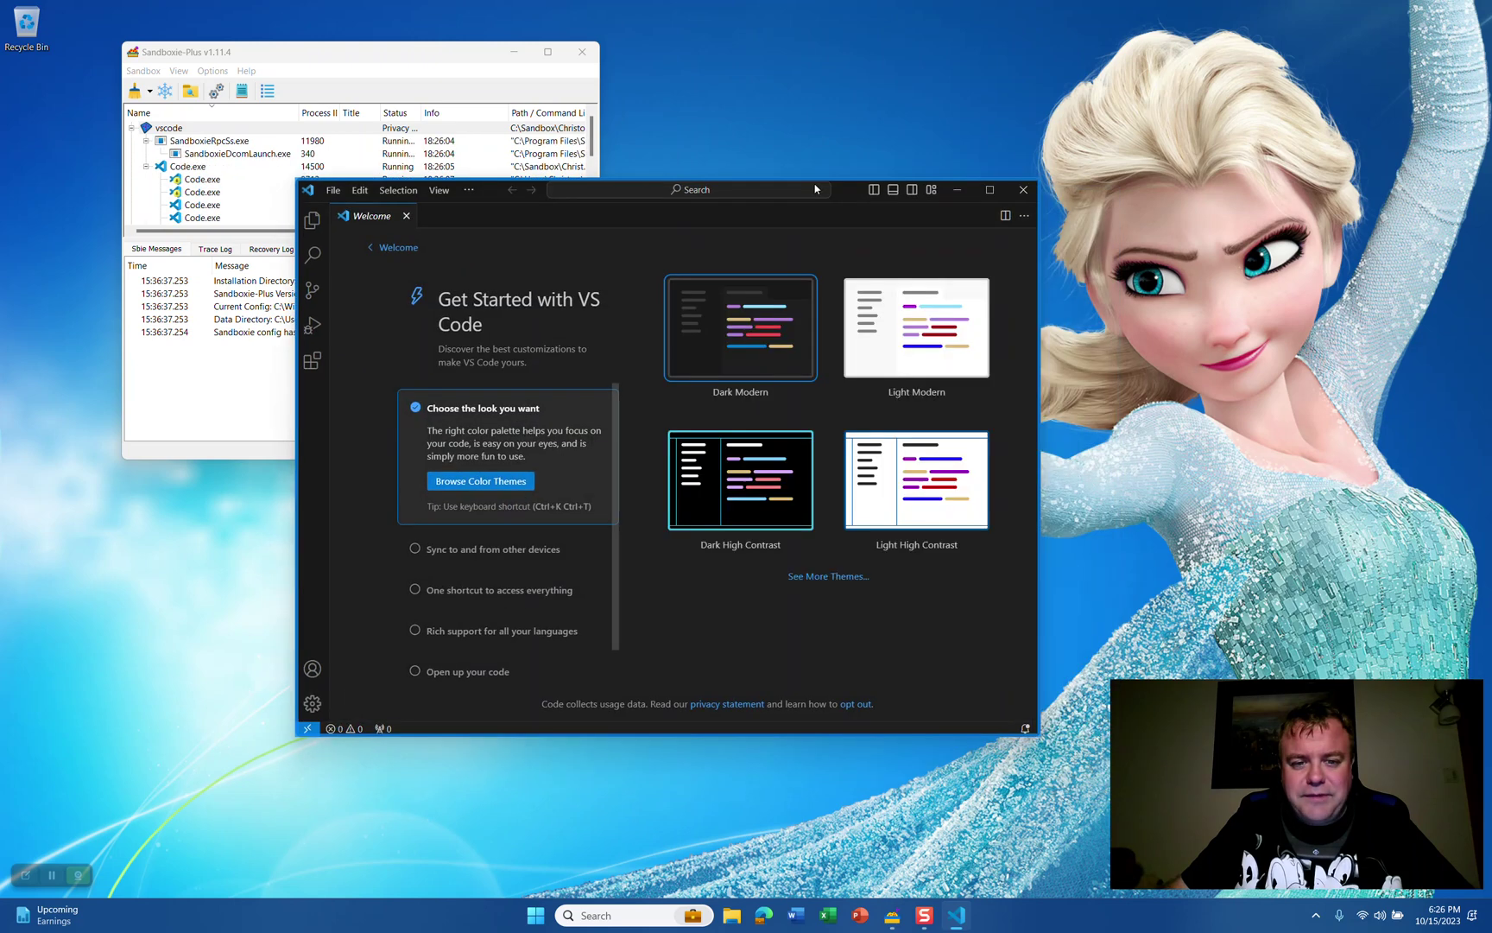
Choose the Light Modern theme and mark the getting-started steps done
click(825, 360)
scroll(432, 617, down, 1)
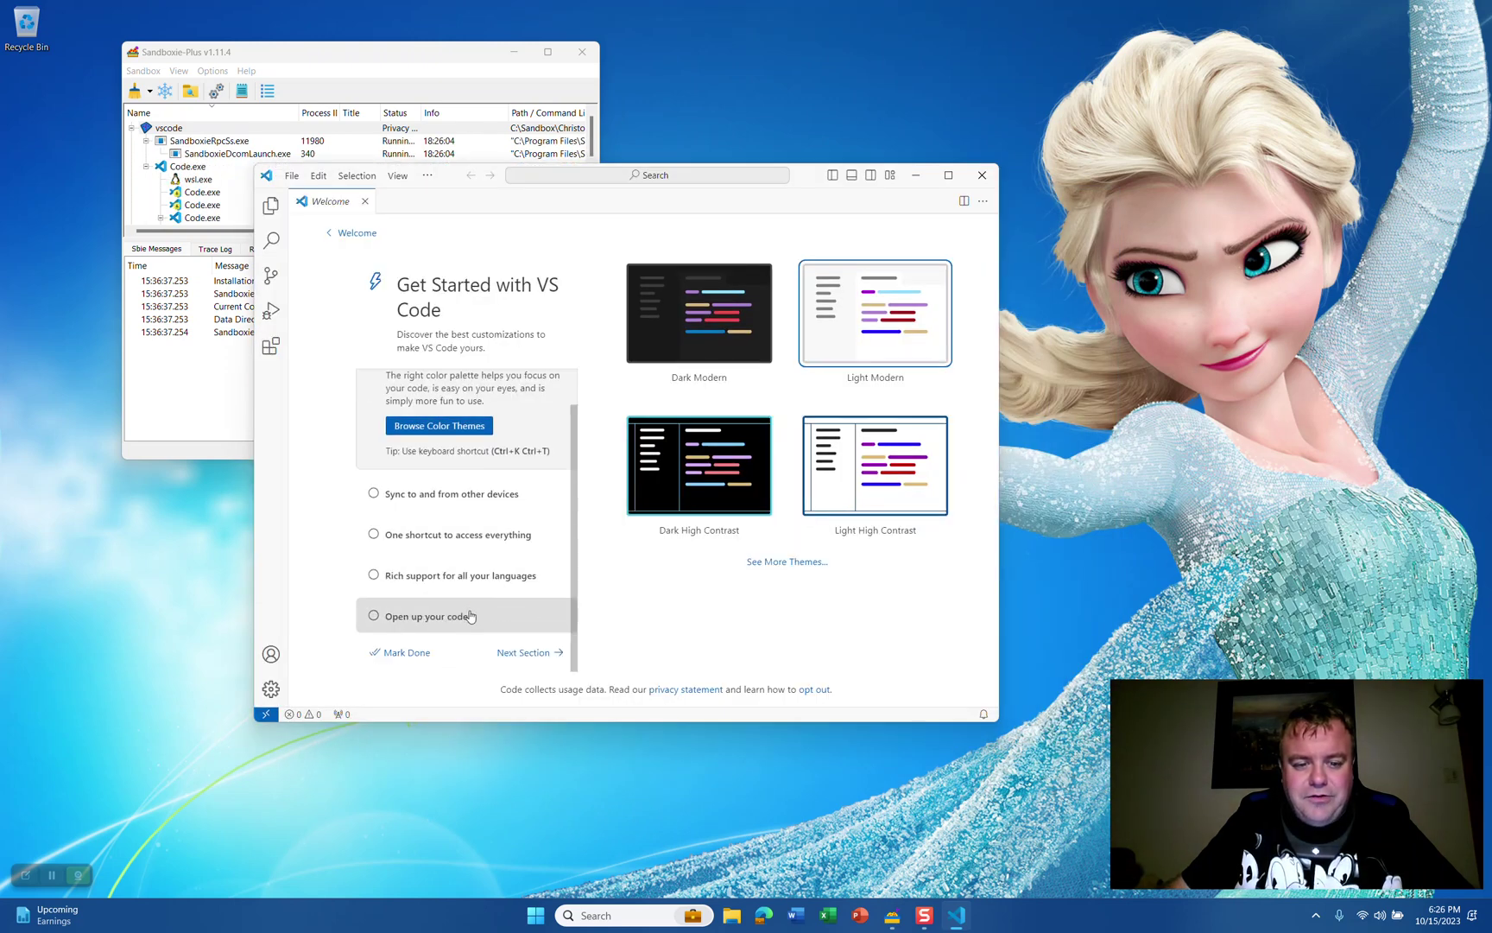
click(417, 654)
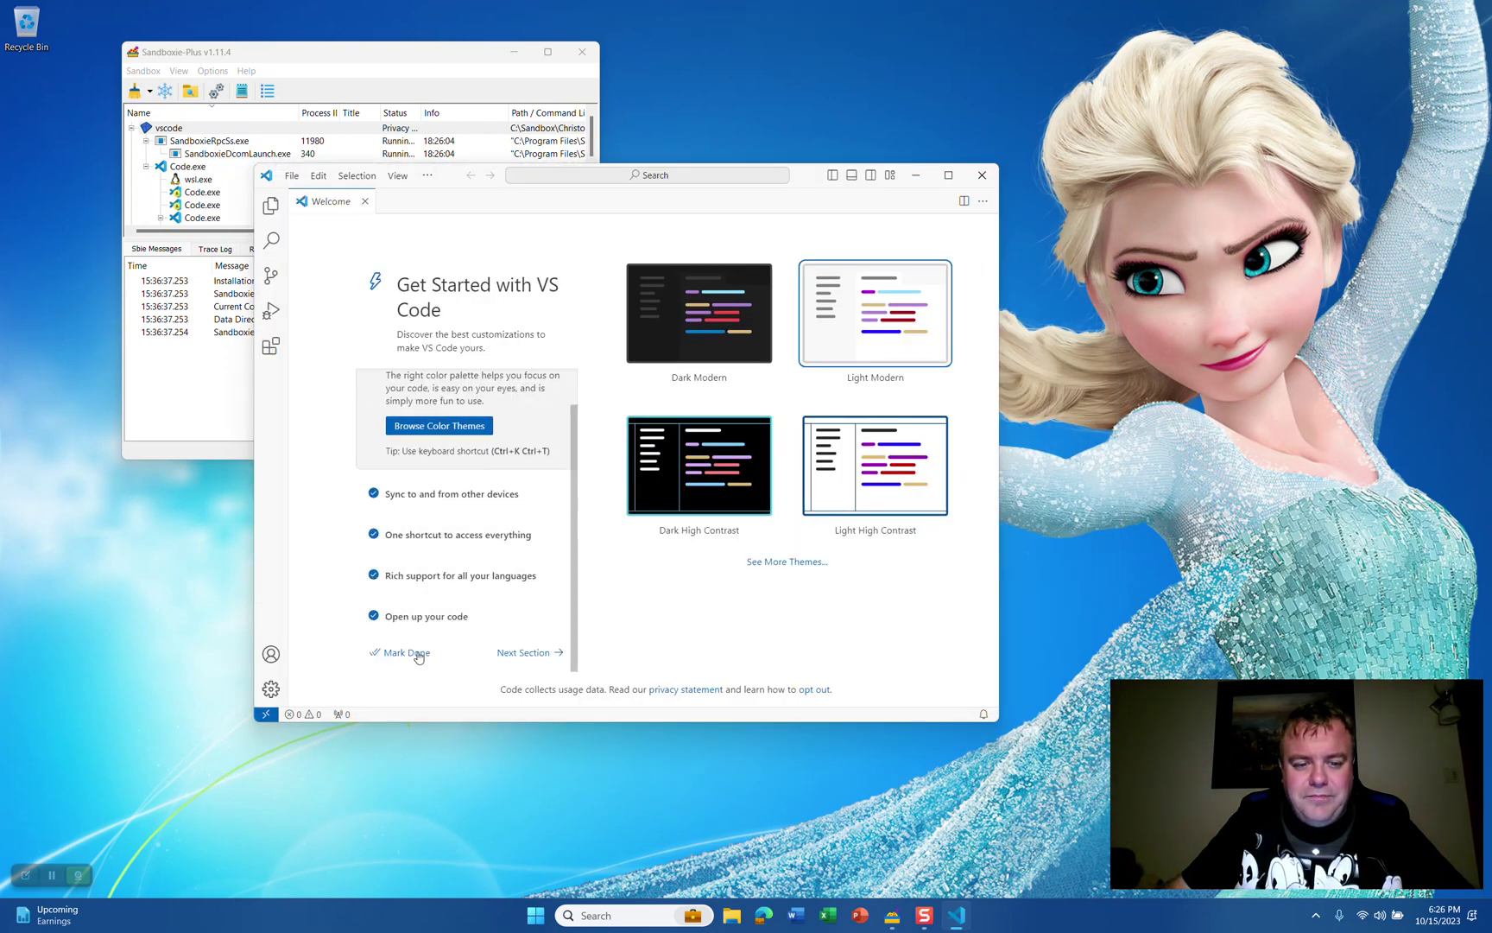
Search the marketplace for C# and install the C# extension
click(272, 348)
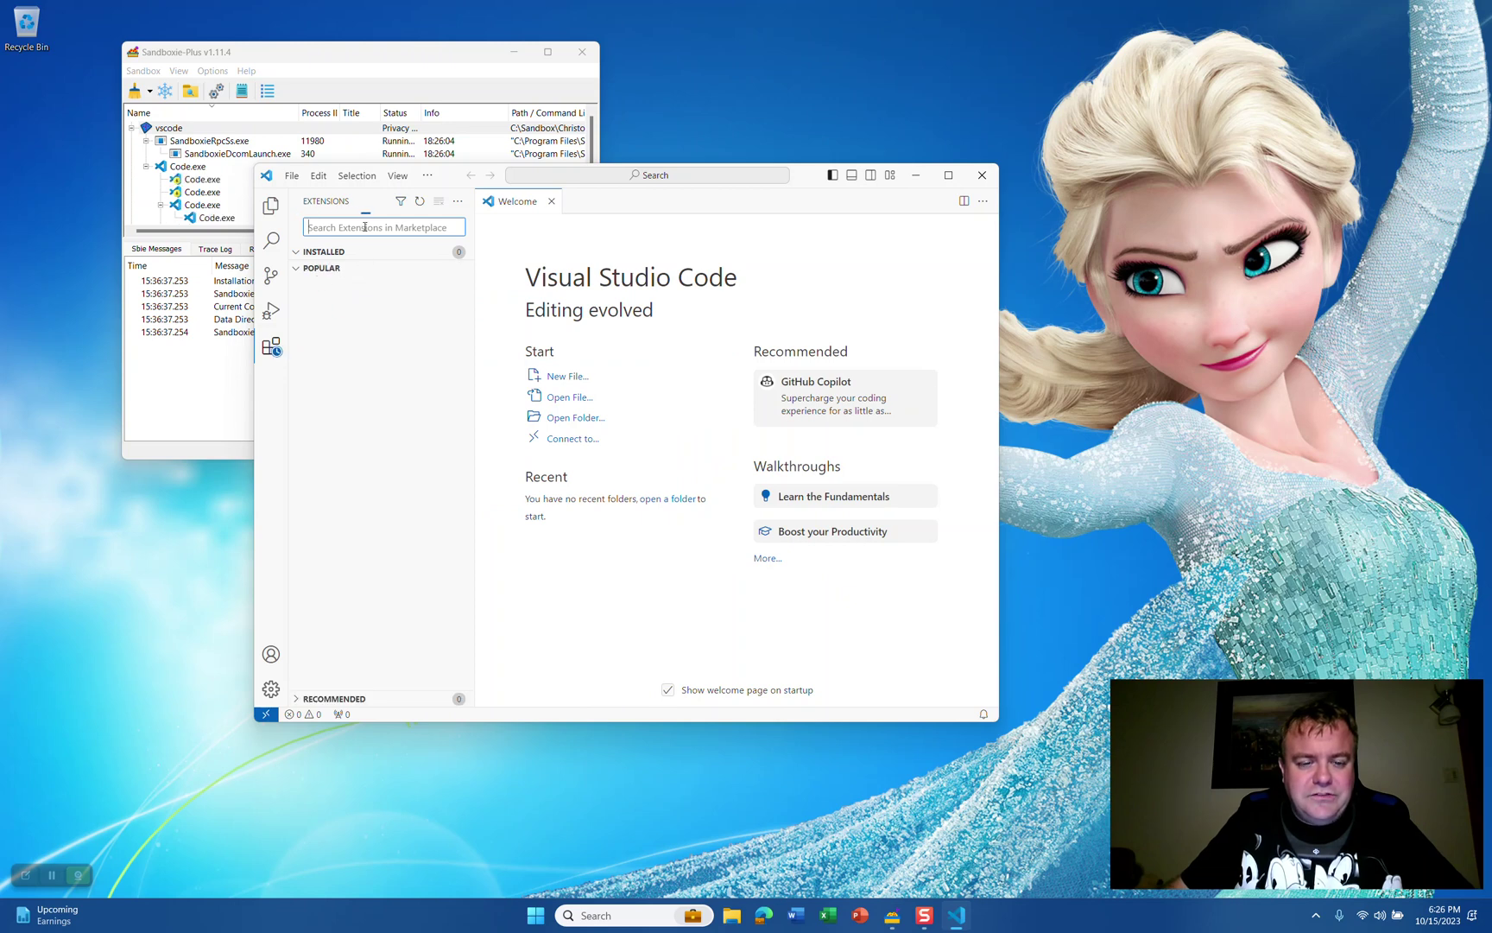
text(C#)
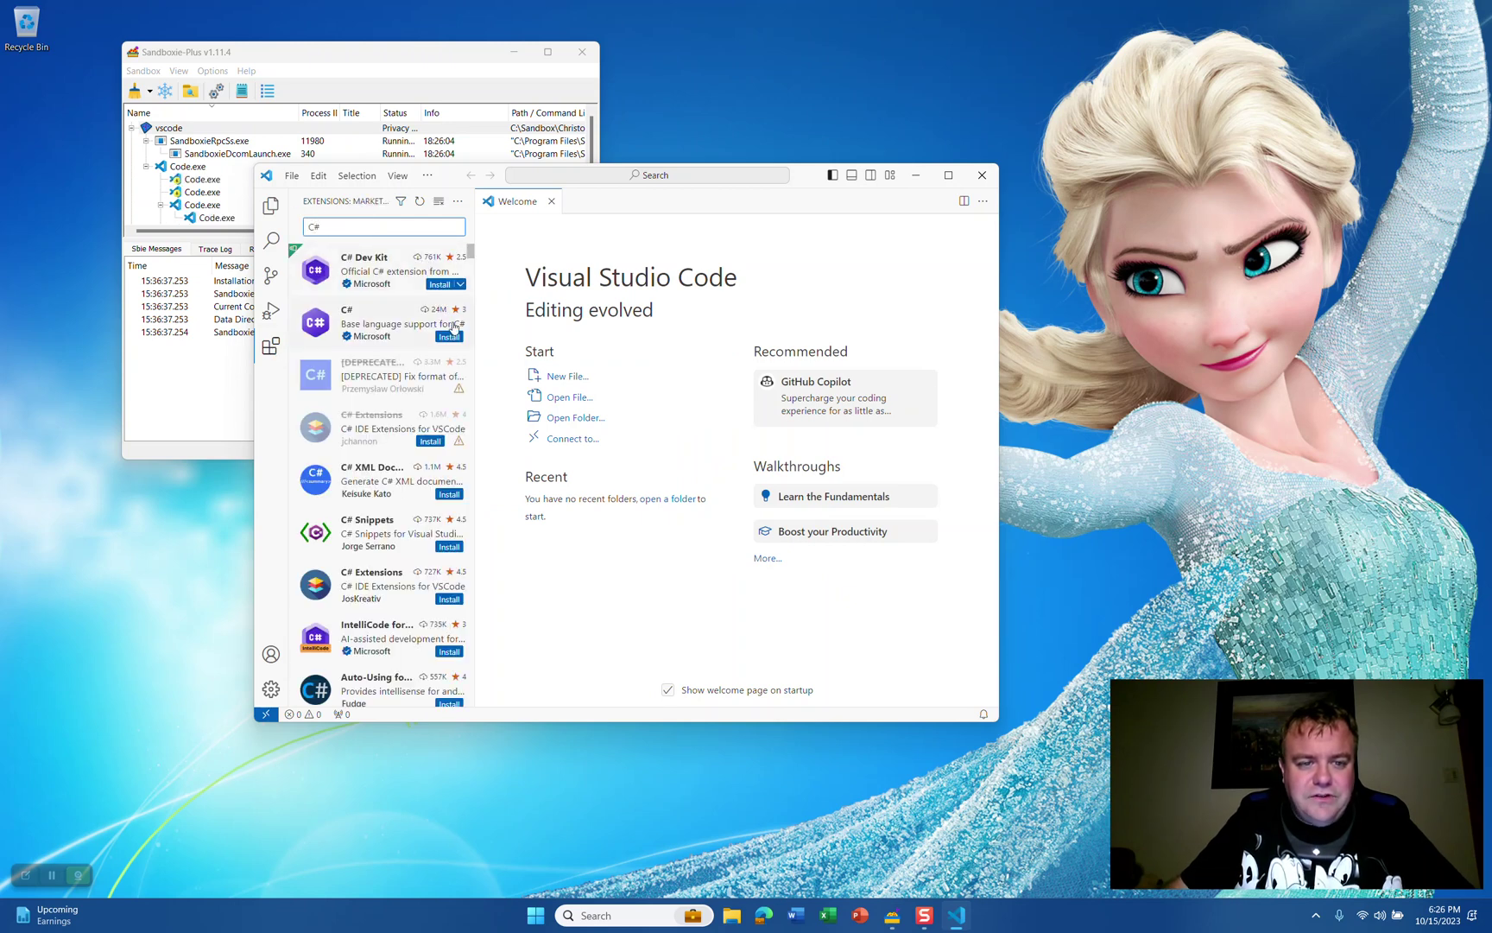
click(447, 338)
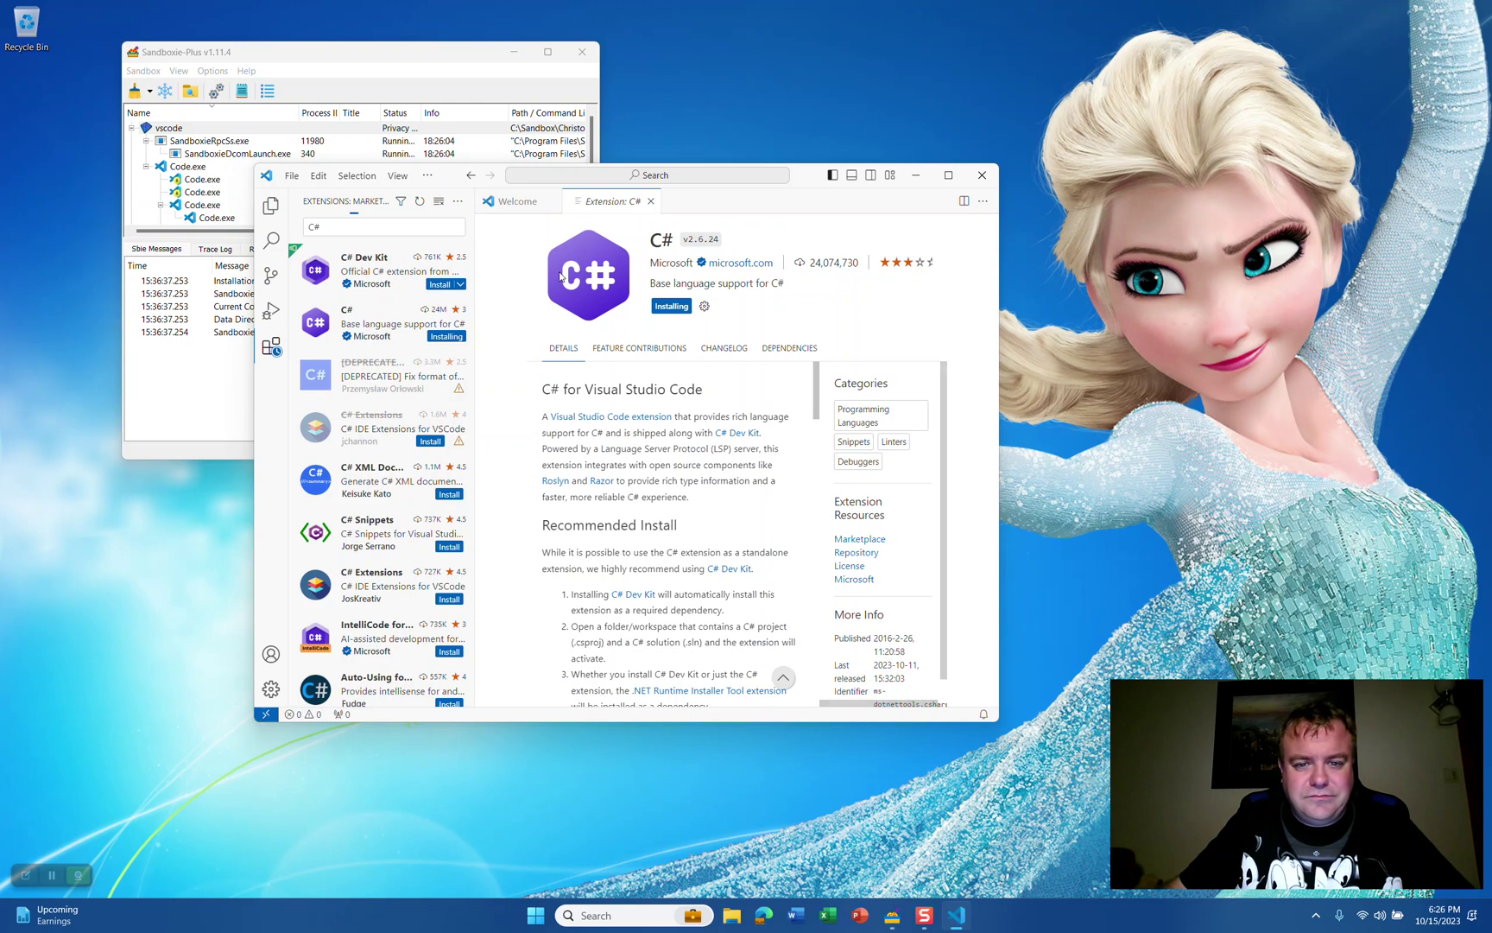
scroll(673, 432, down, 3)
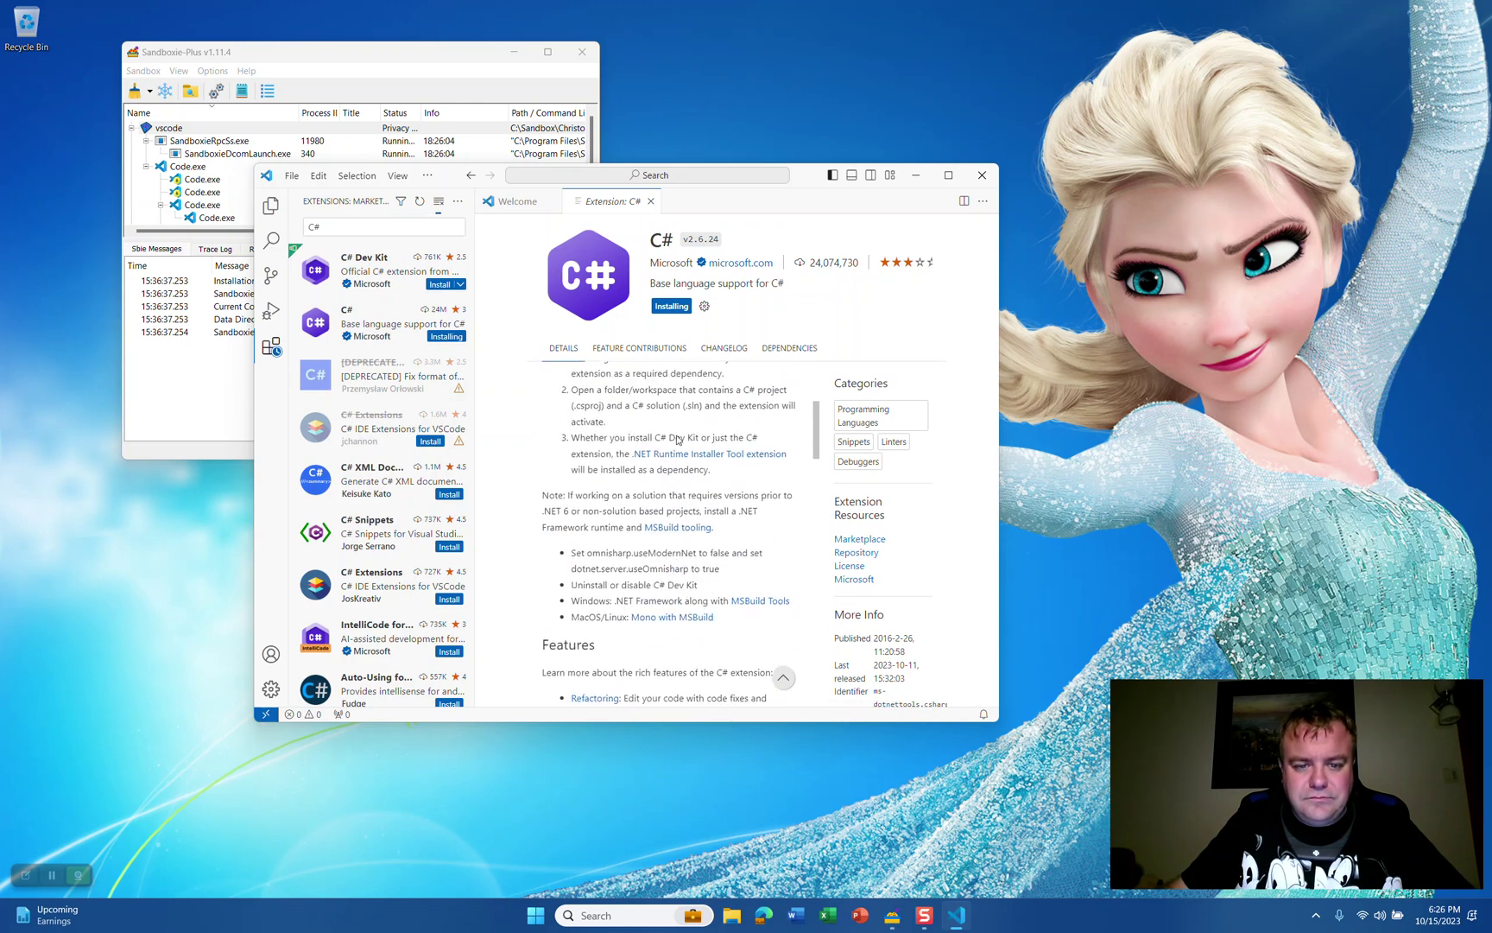
scroll(674, 439, up, 2)
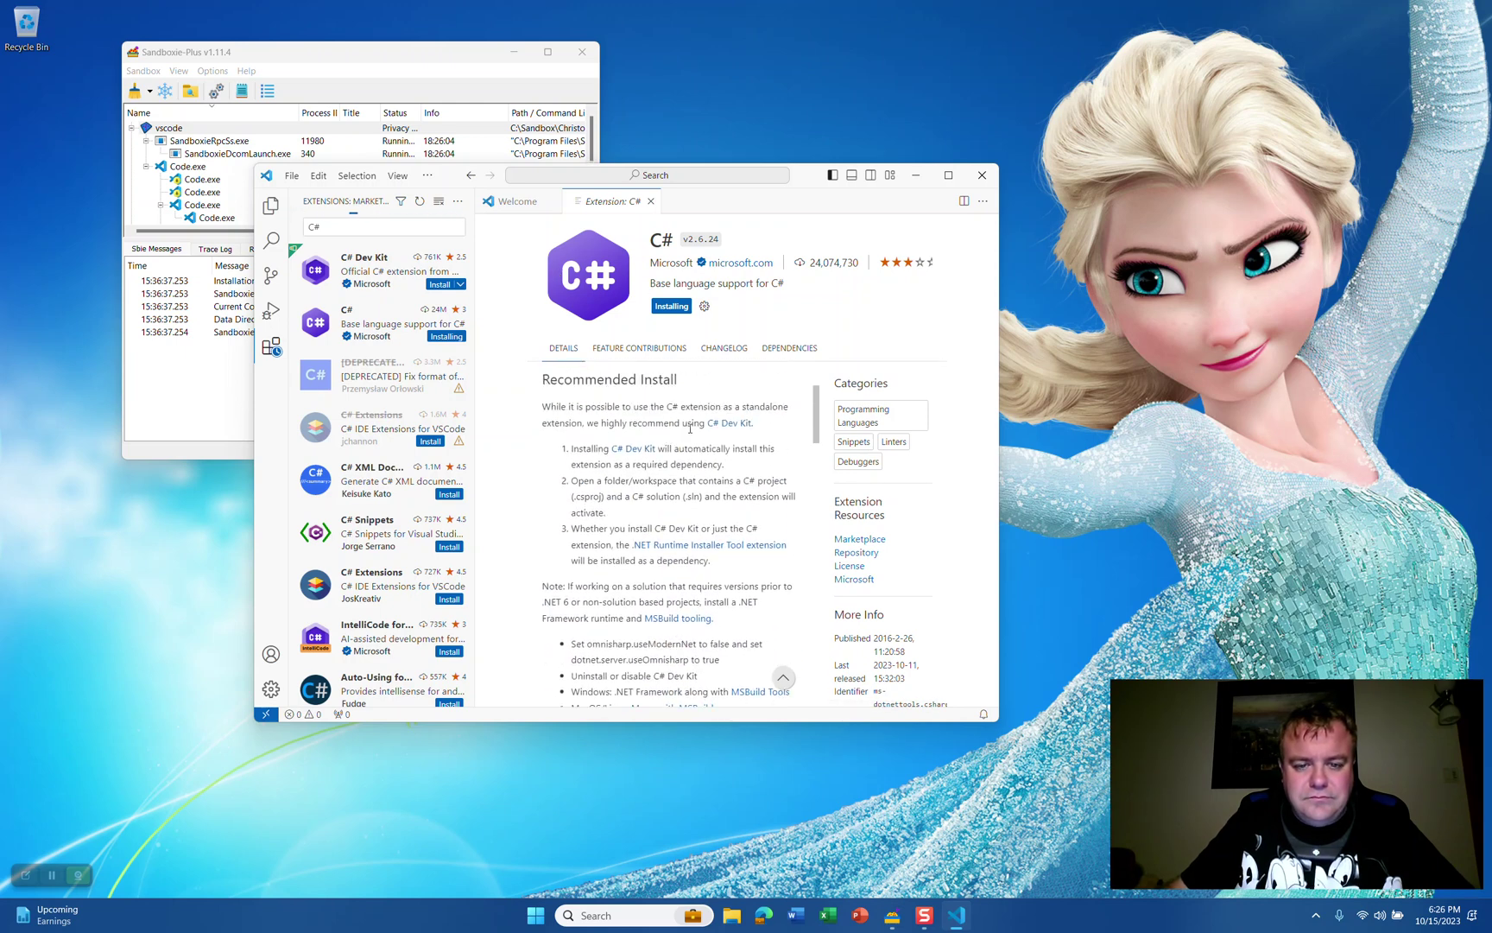
scroll(722, 445, down, 8)
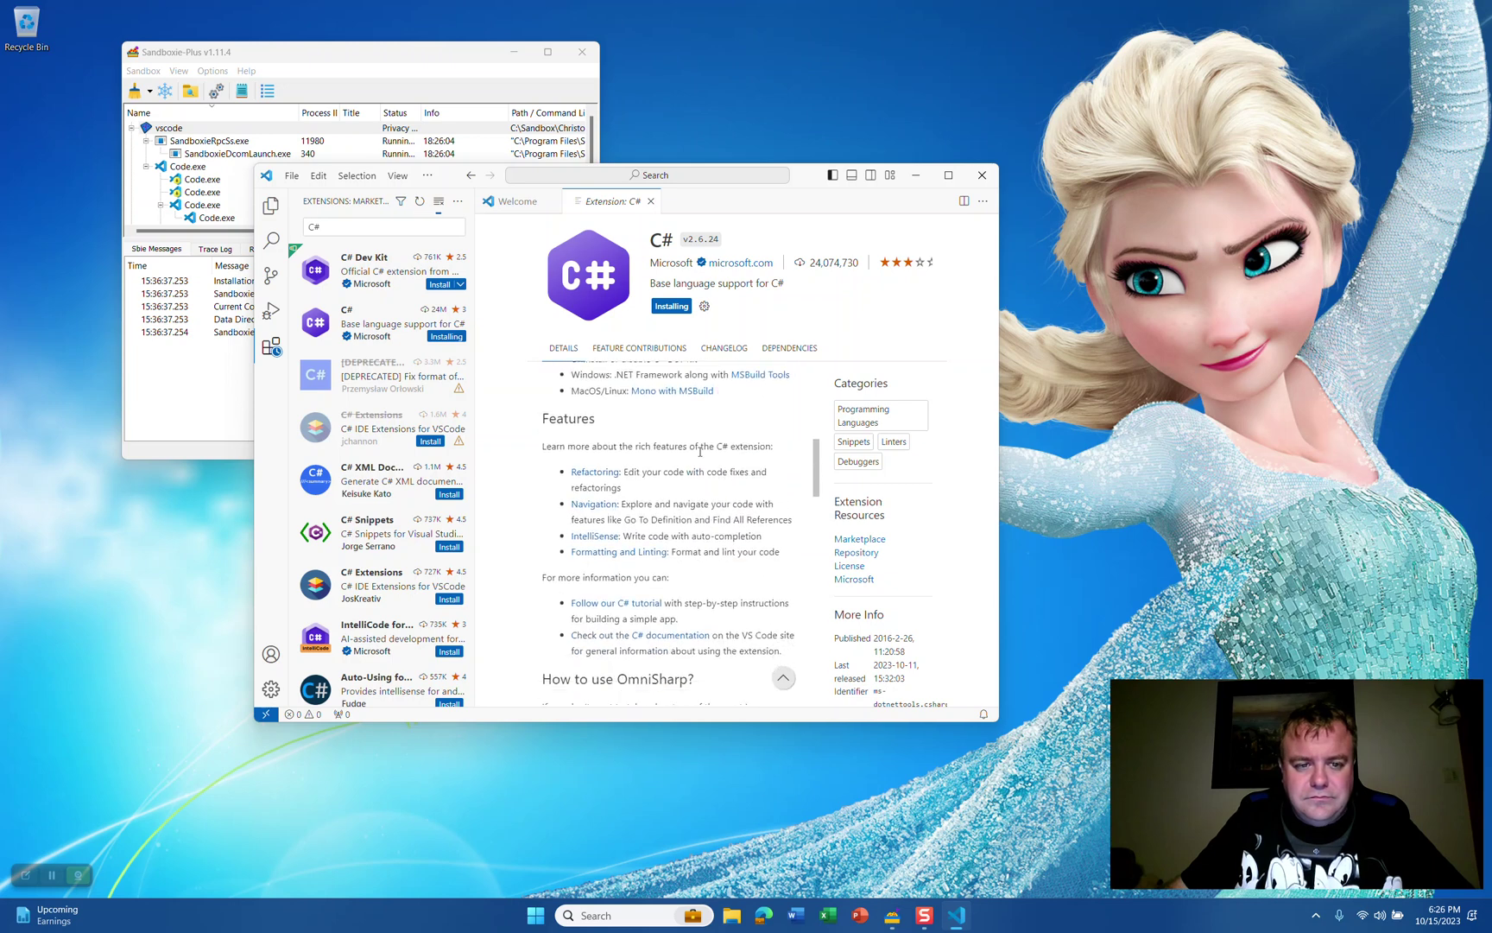
click(388, 228)
key(BackSpace)
key(BackSpace)
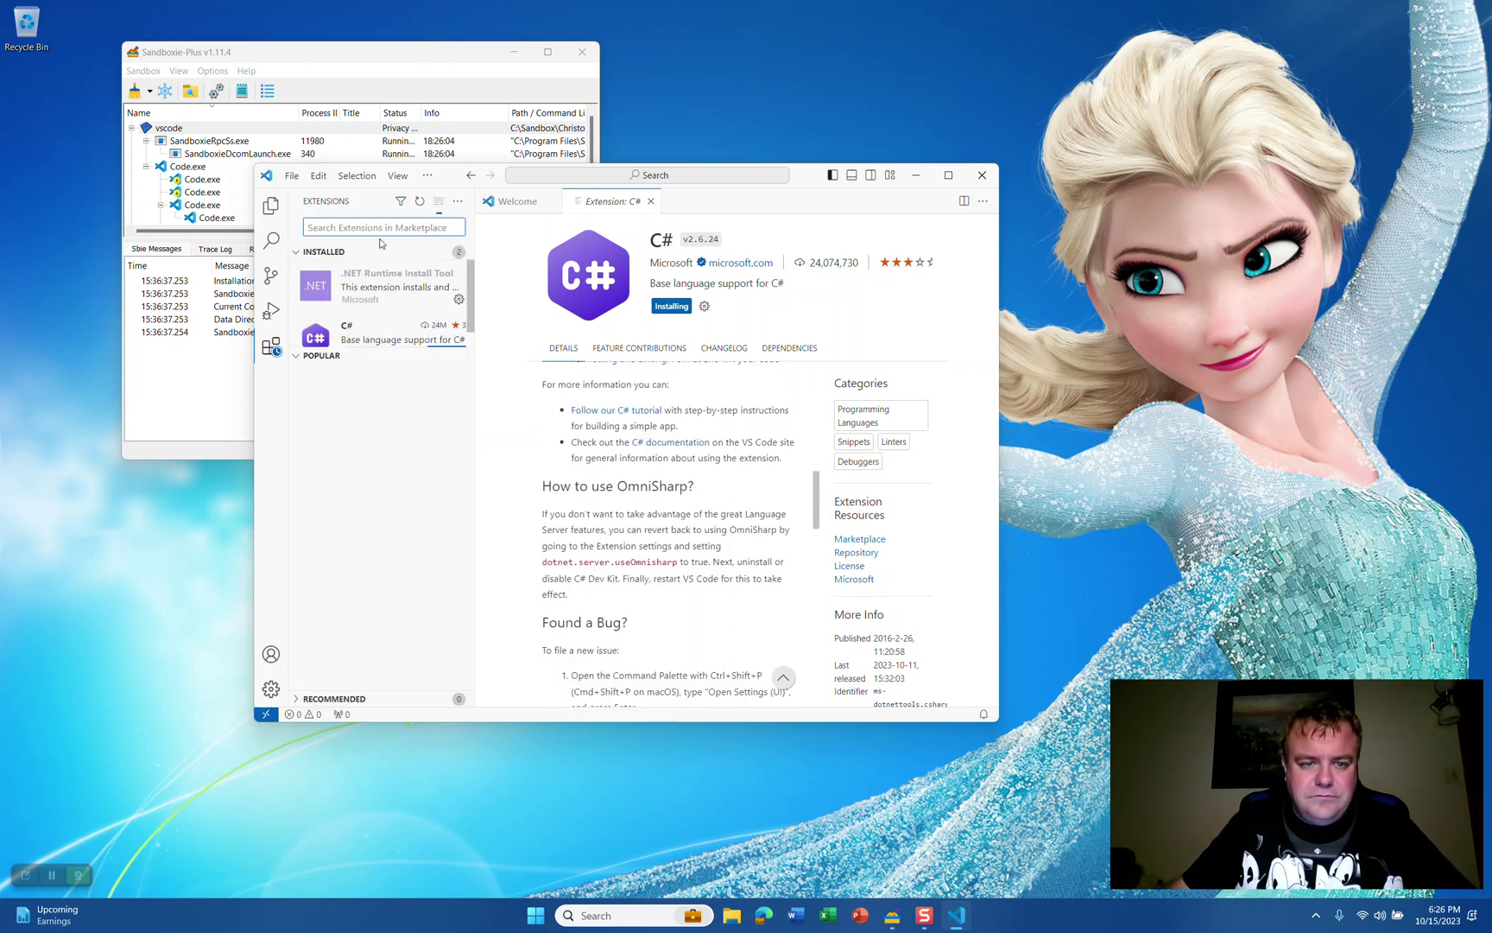
scroll(382, 294, down, 1)
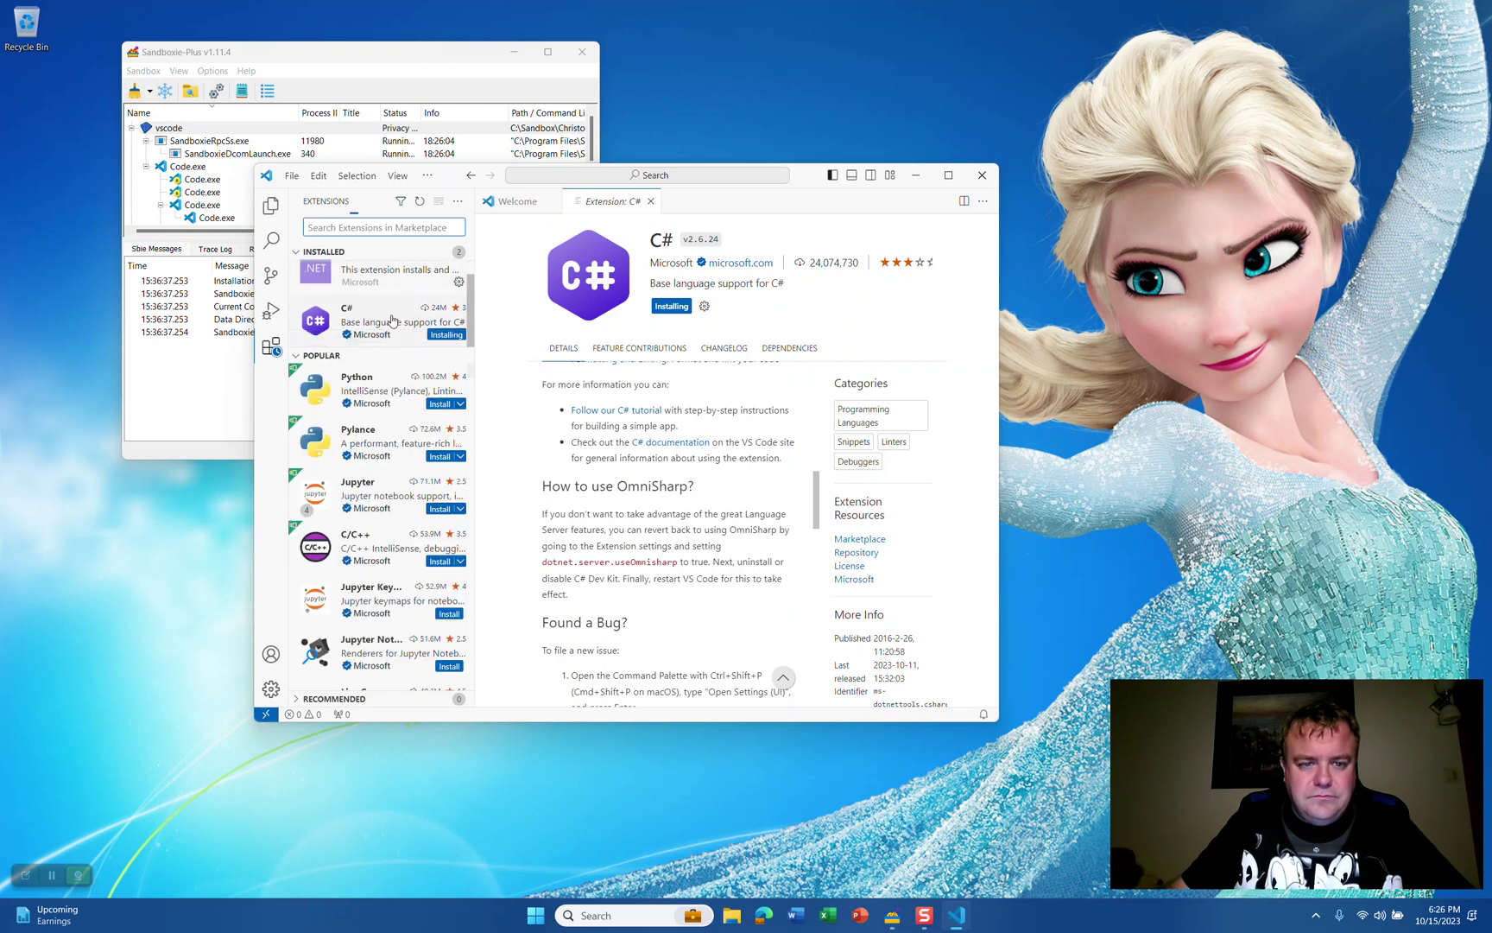
Check the C# extension's management options, then close the Welcome and C# extension tabs
click(388, 320)
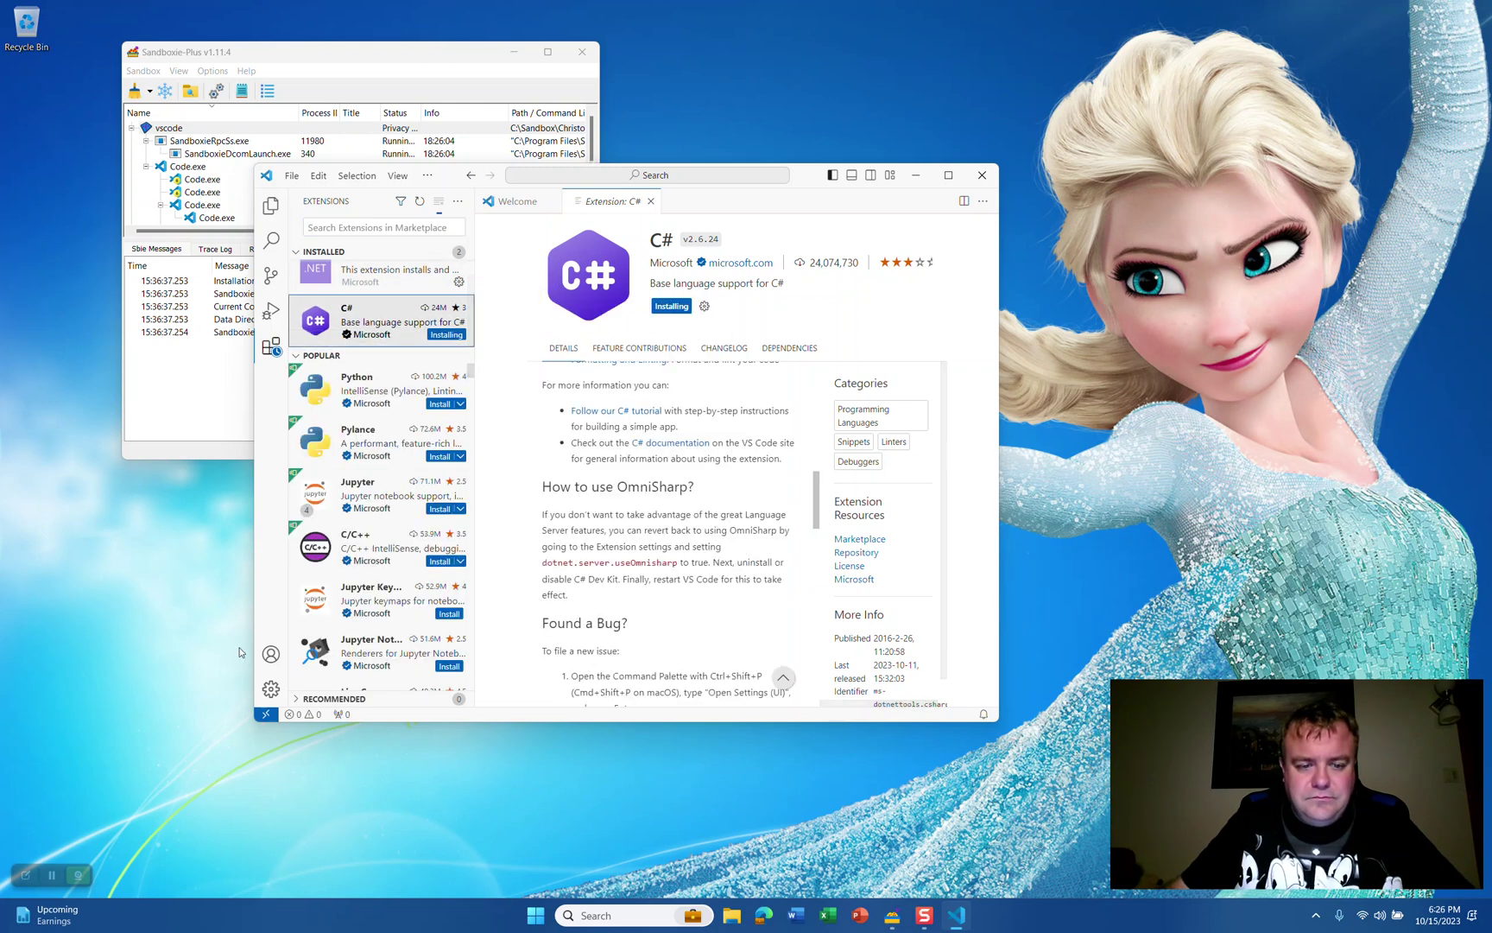
click(271, 687)
click(270, 686)
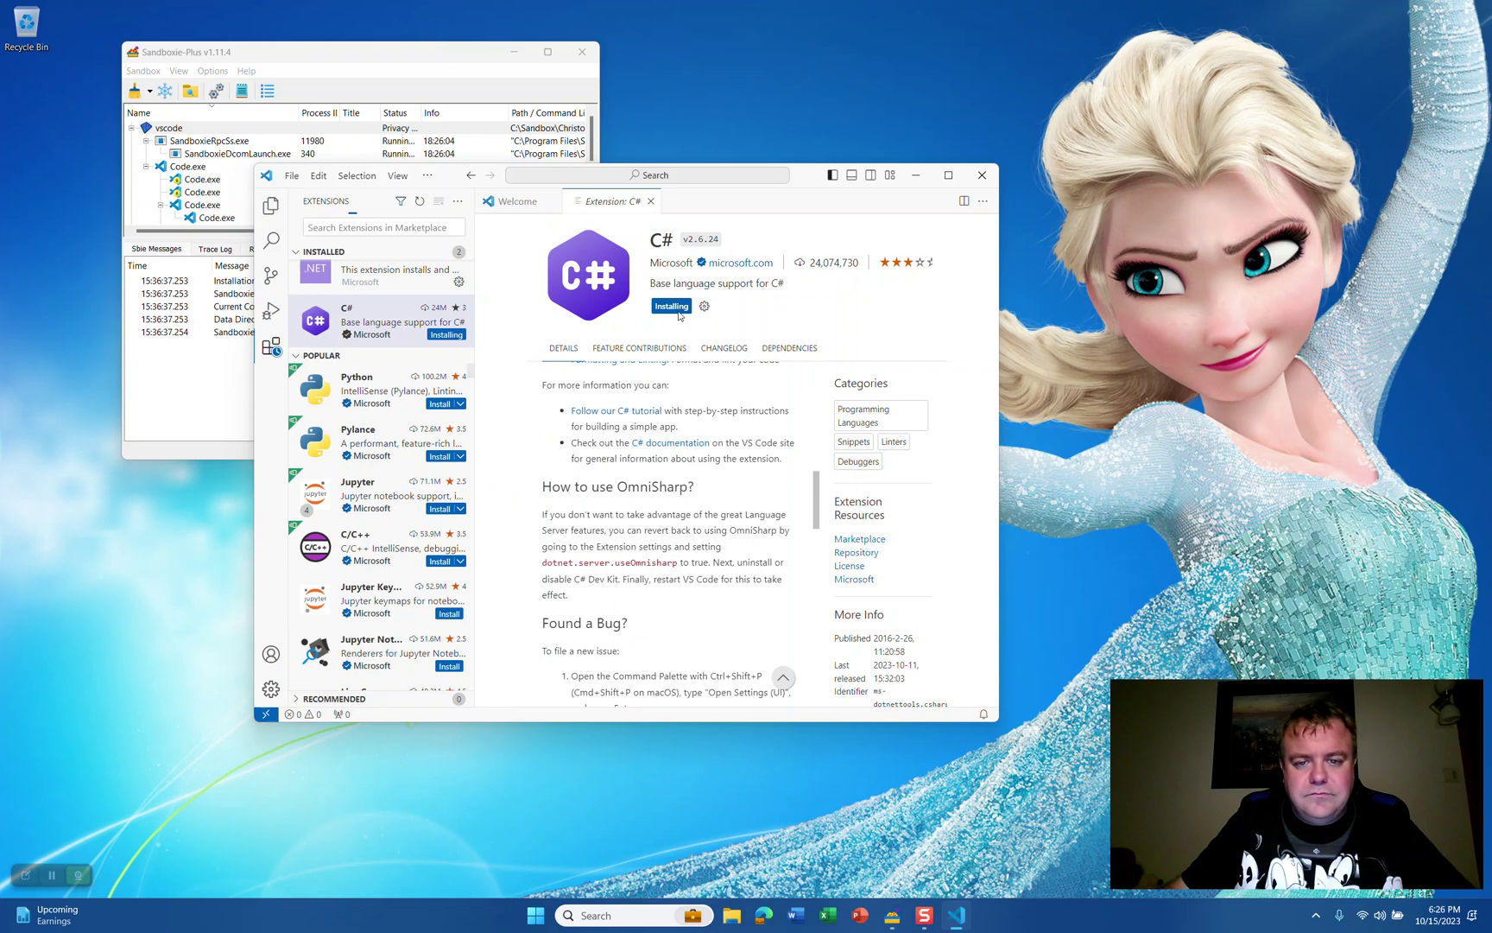
click(551, 201)
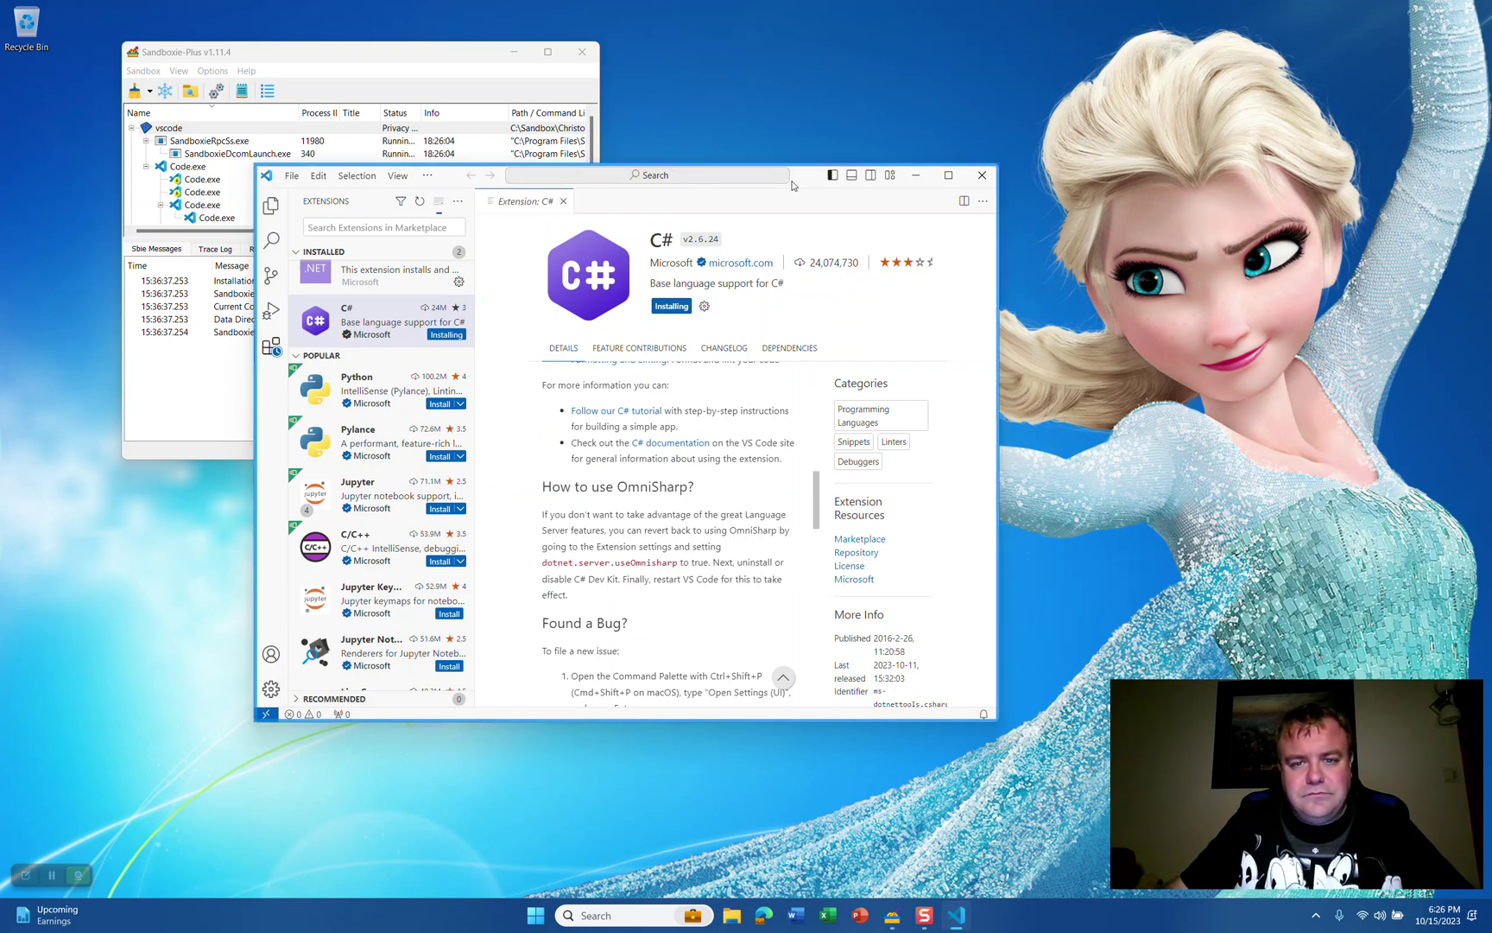
drag(753, 206, 793, 121)
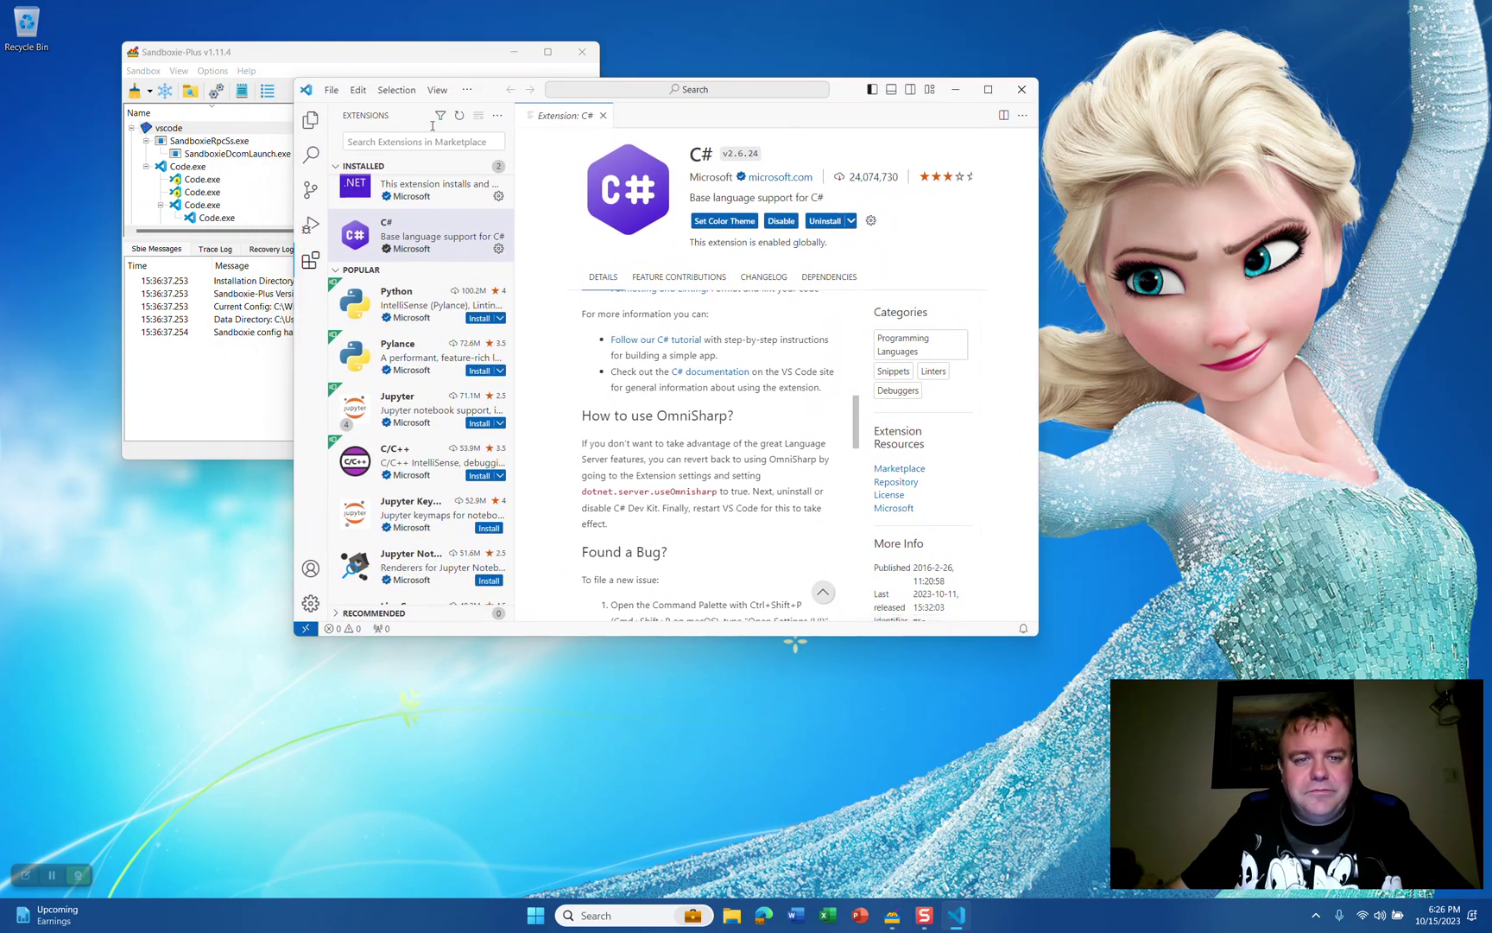
click(605, 116)
click(324, 130)
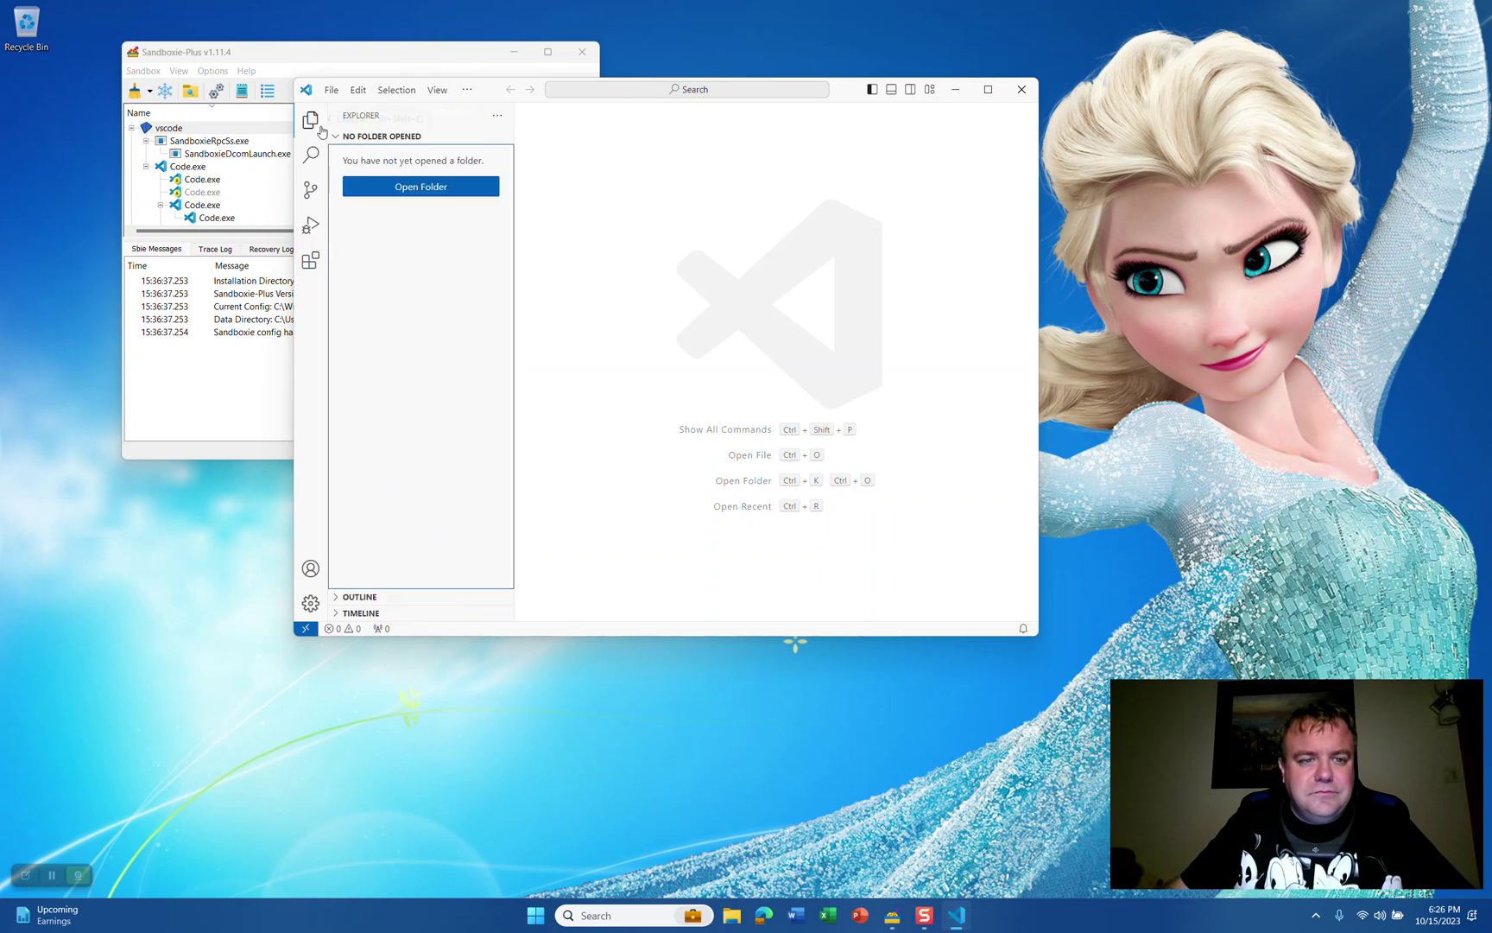
click(331, 90)
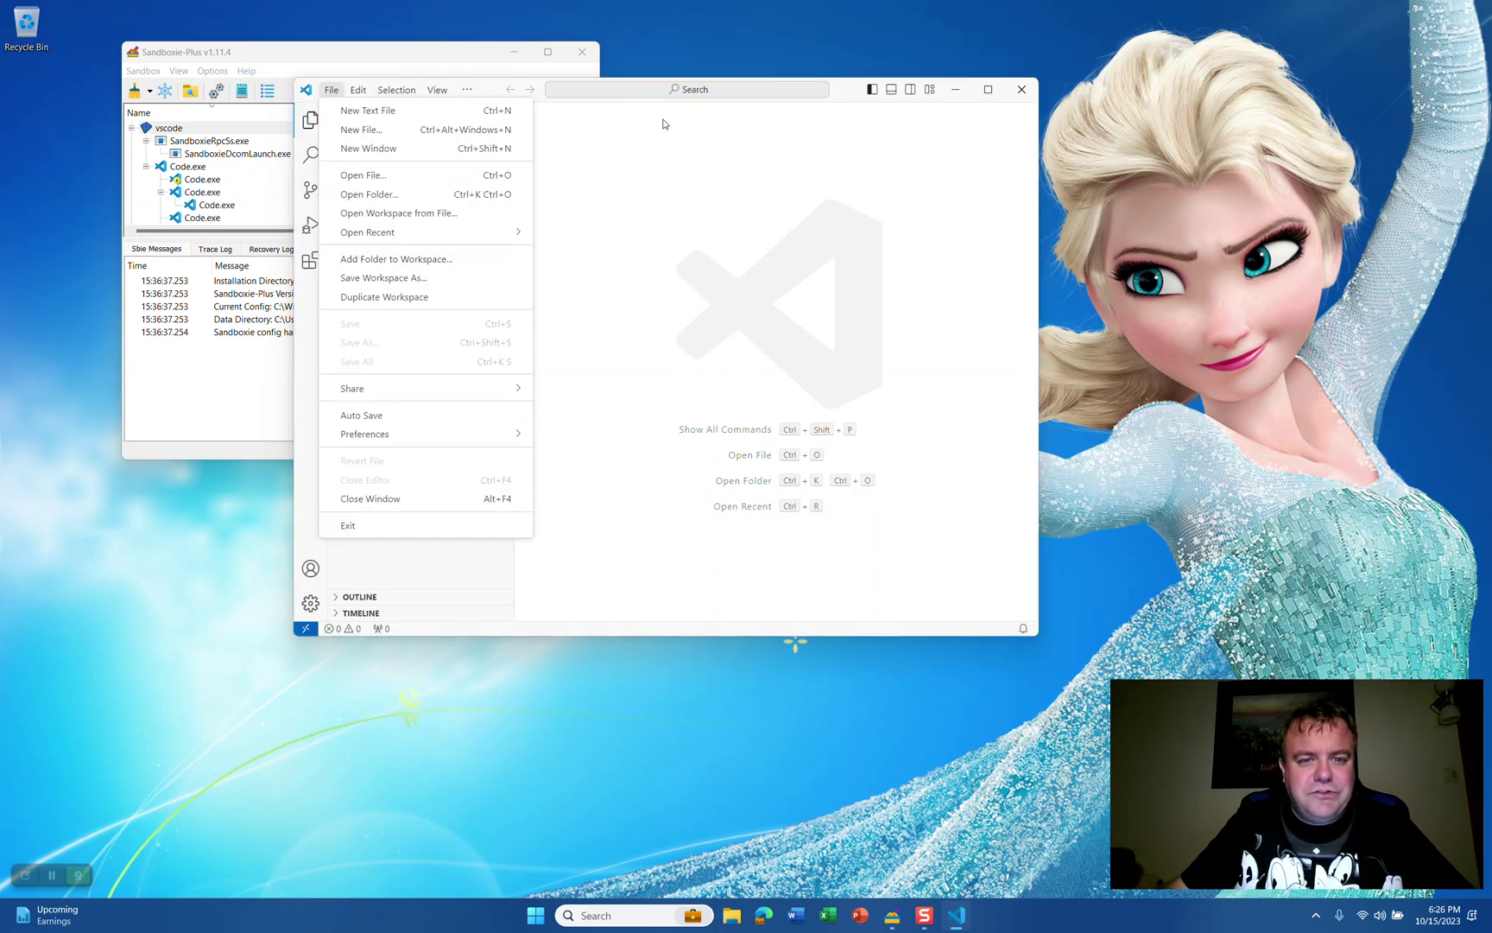
click(606, 89)
text(>)
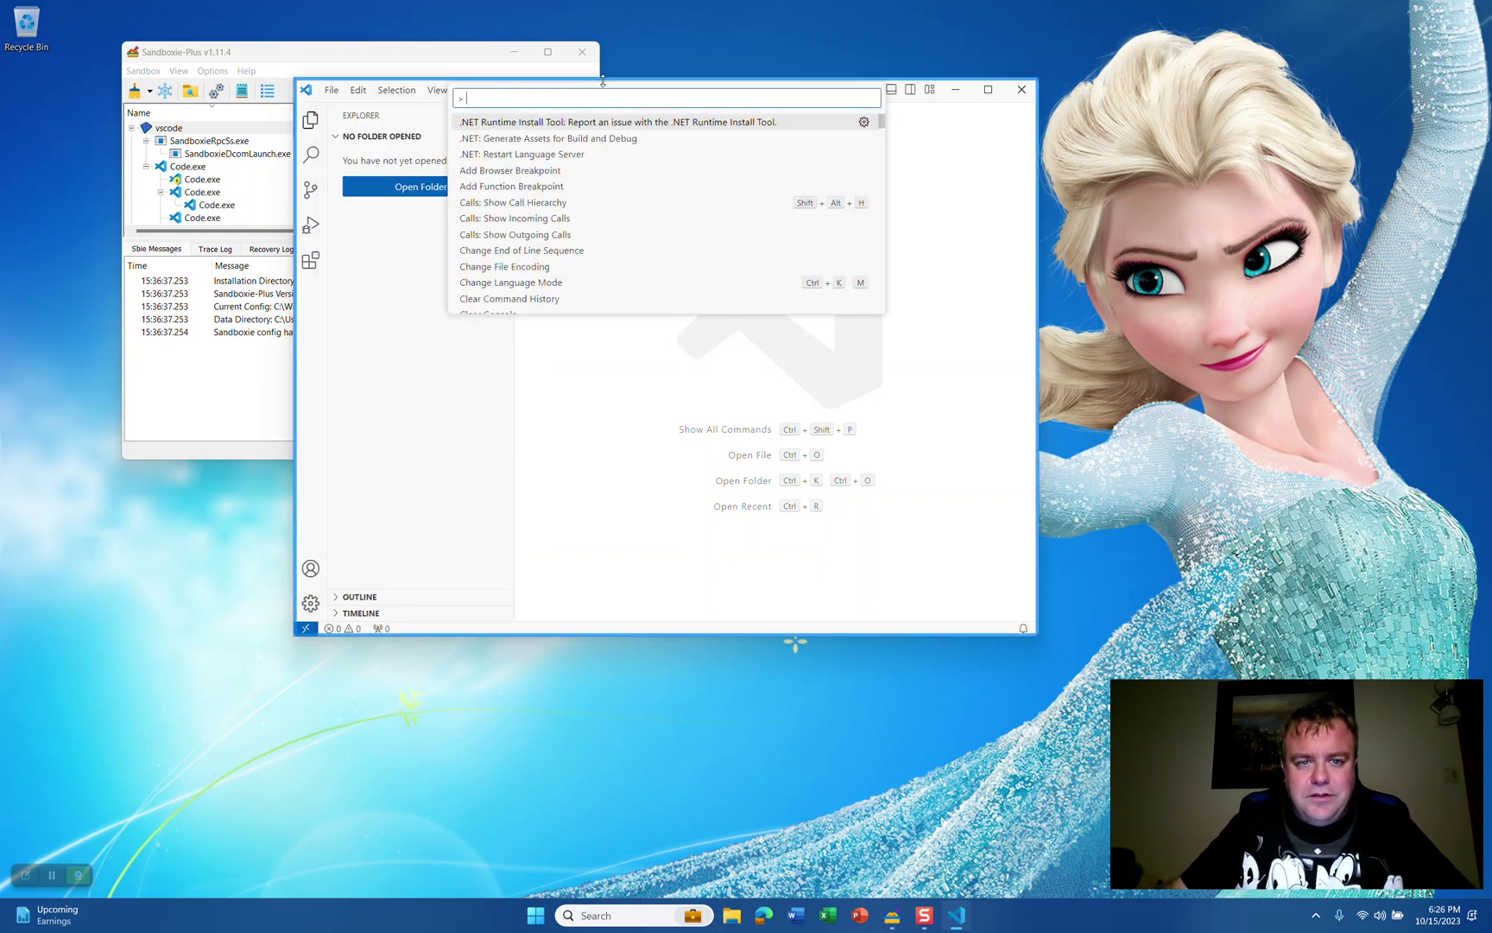
click(579, 329)
click(331, 90)
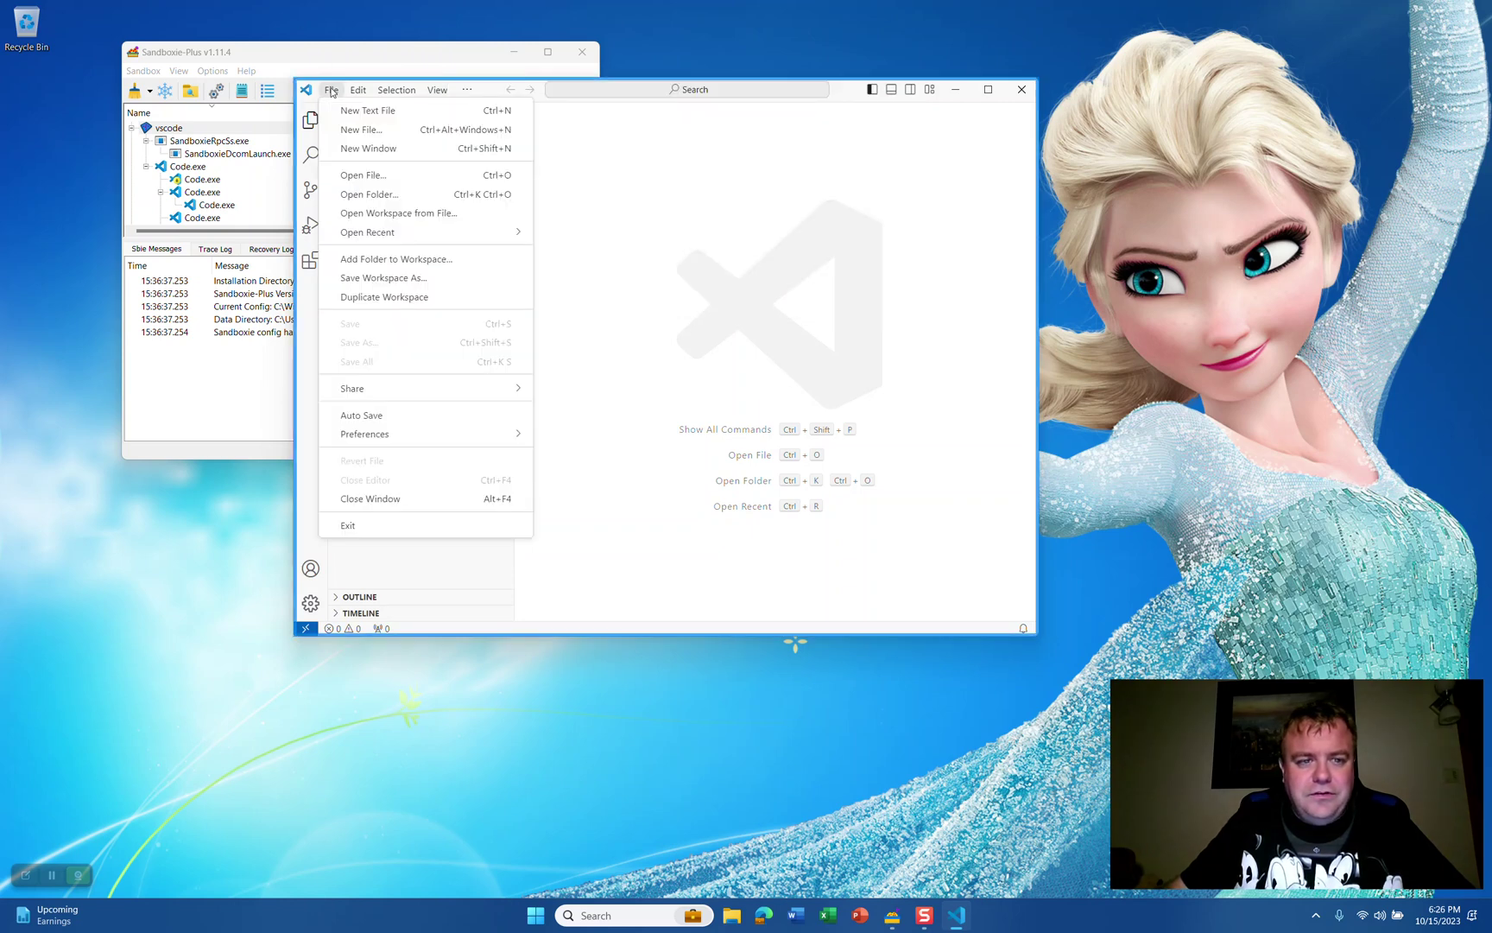
click(437, 90)
mouse_move(331, 90)
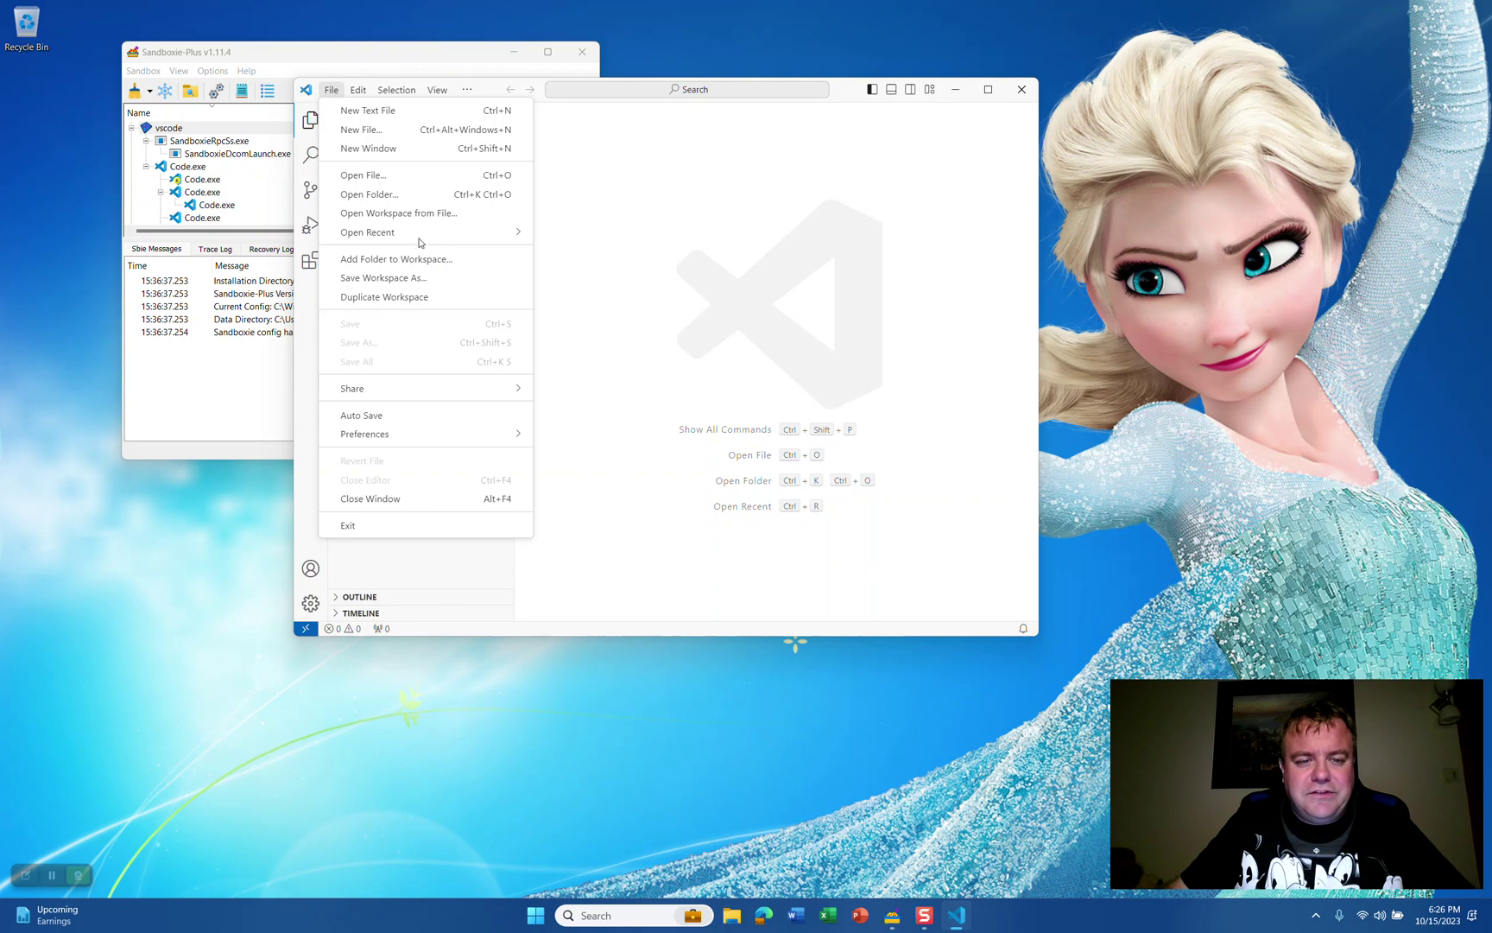
click(601, 462)
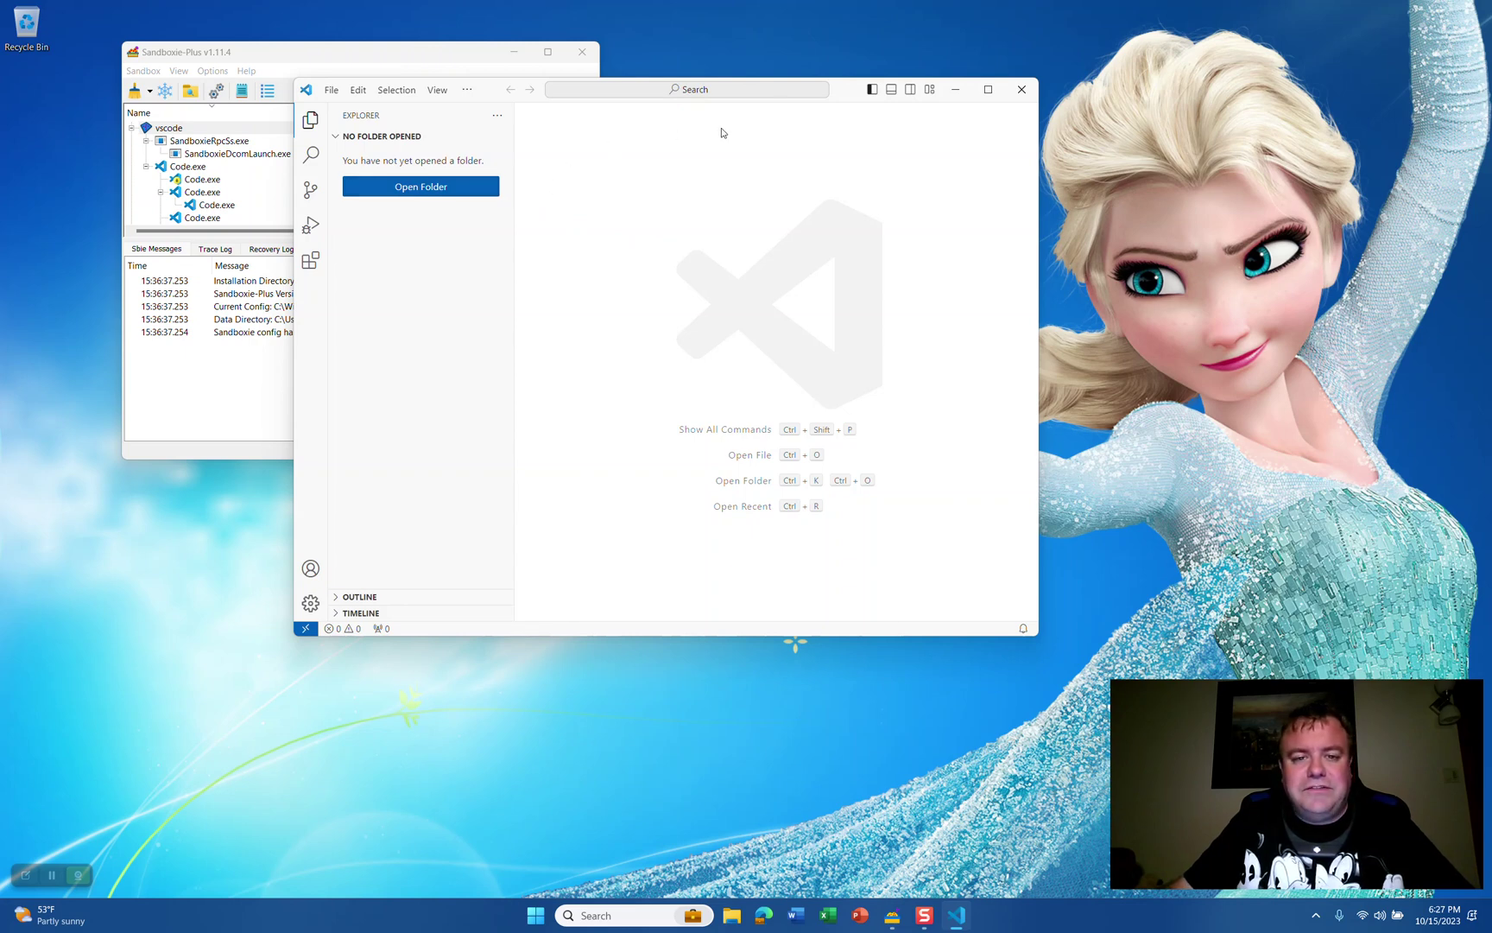
drag(847, 89, 883, 102)
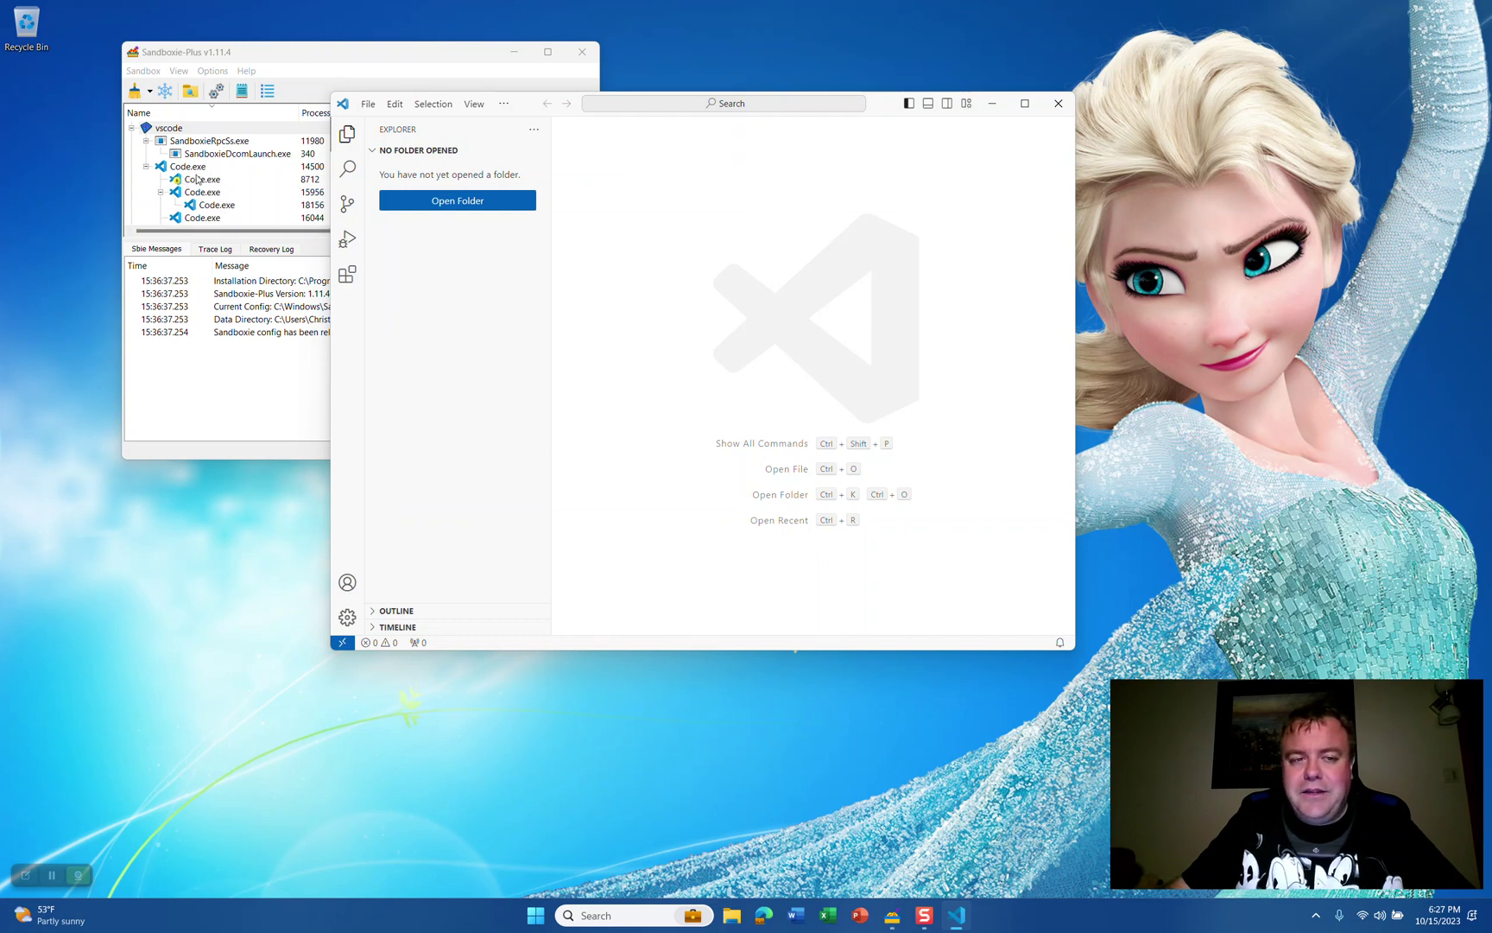
click(367, 110)
Exit the sandboxed Visual Studio Code via File > Exit
click(404, 541)
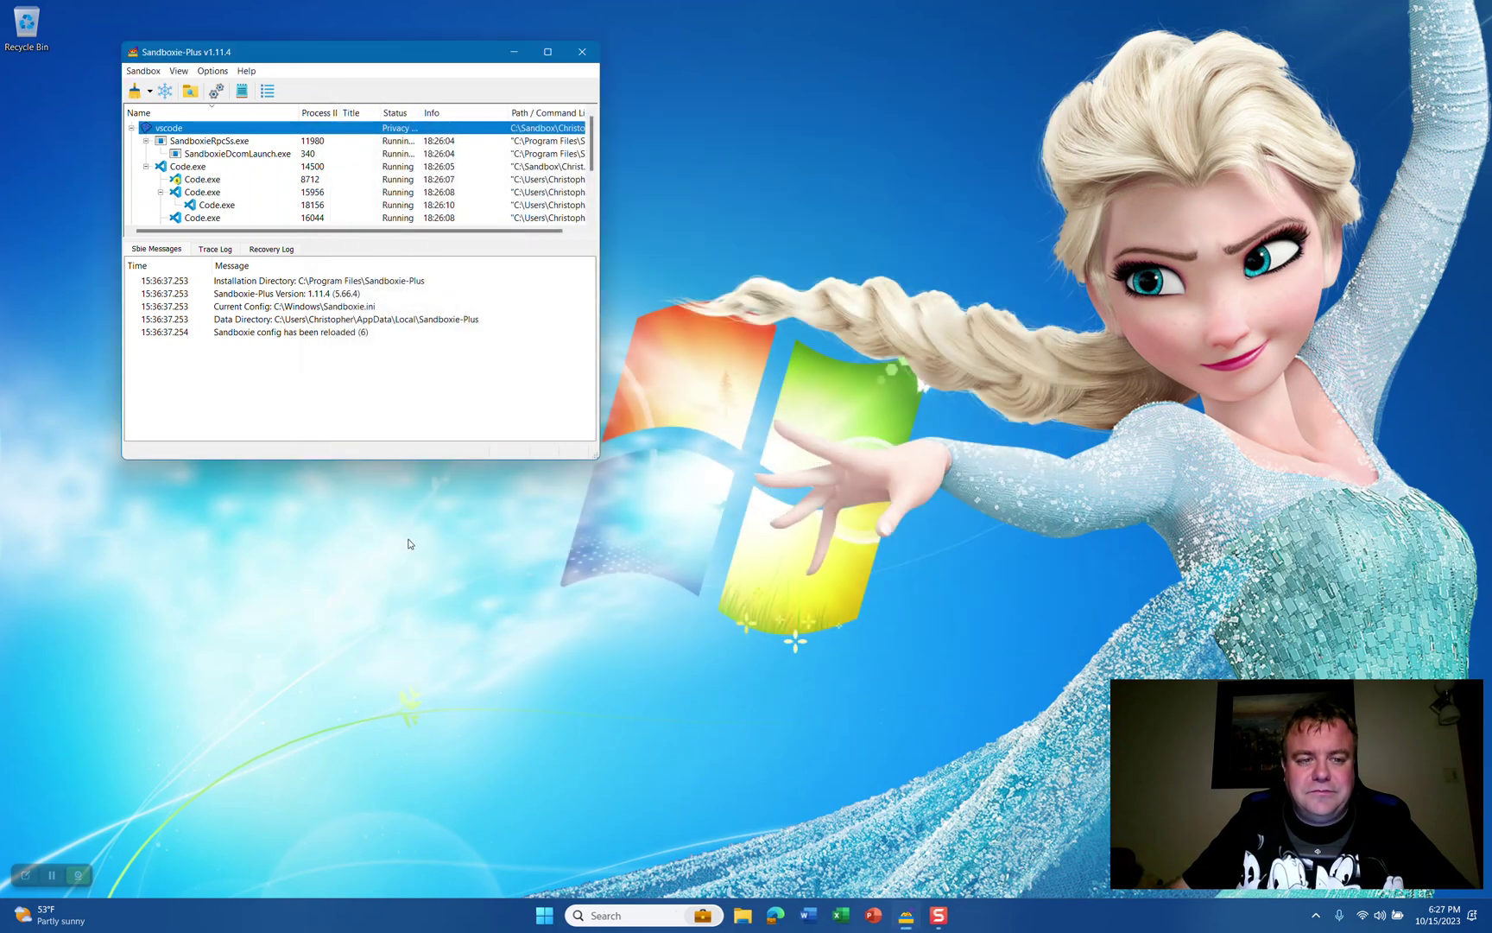